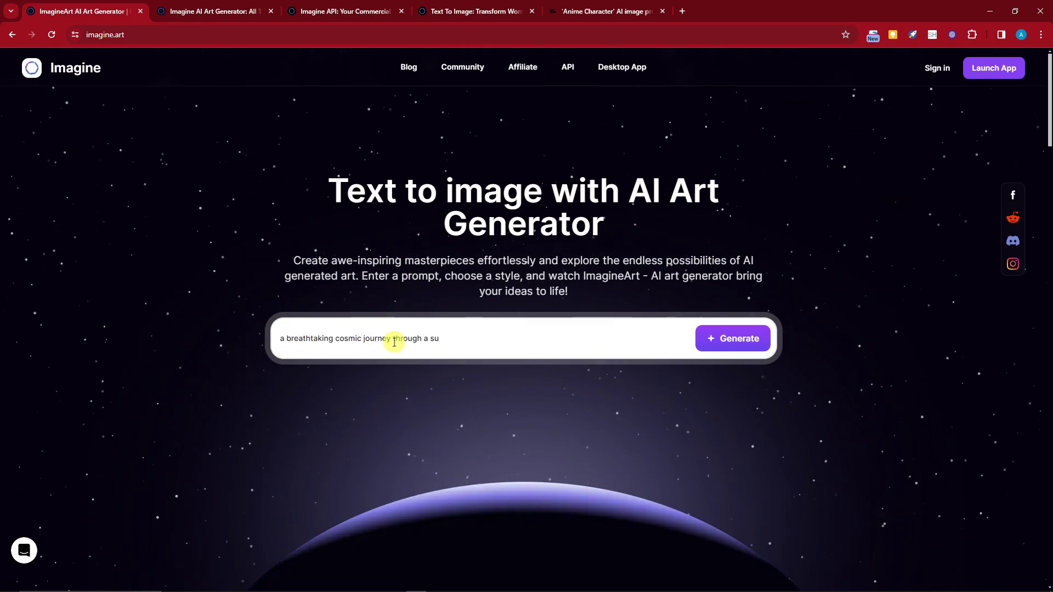
# Browse the Blogs list and open the featured 'Imagine AI Art Generator' article
pyautogui.scroll(-5, 652, 357)
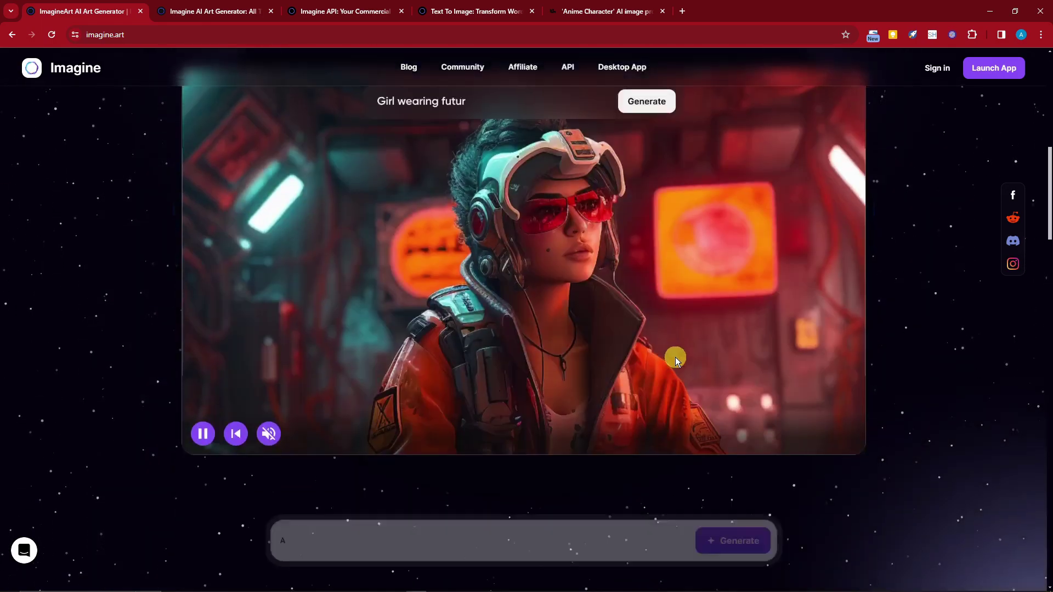
pyautogui.scroll(1, 676, 354)
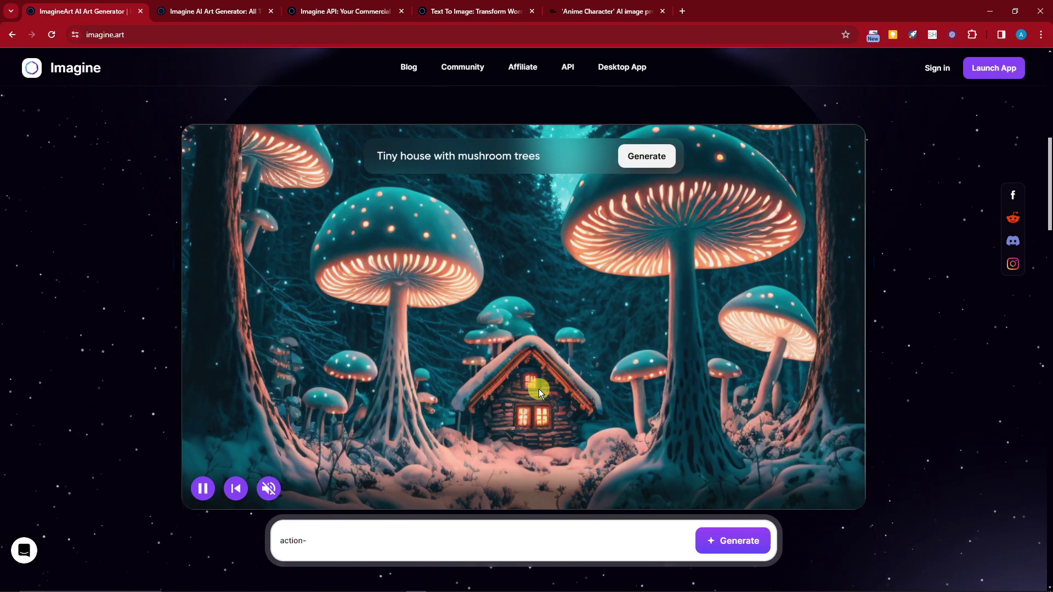
pyautogui.scroll(-8, 548, 388)
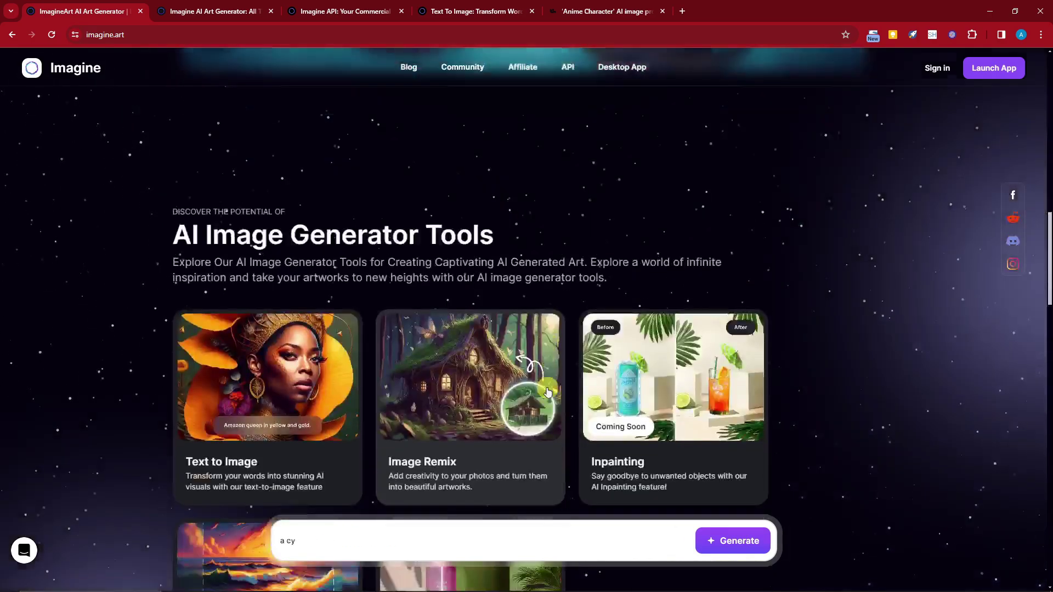
pyautogui.scroll(-10, 548, 391)
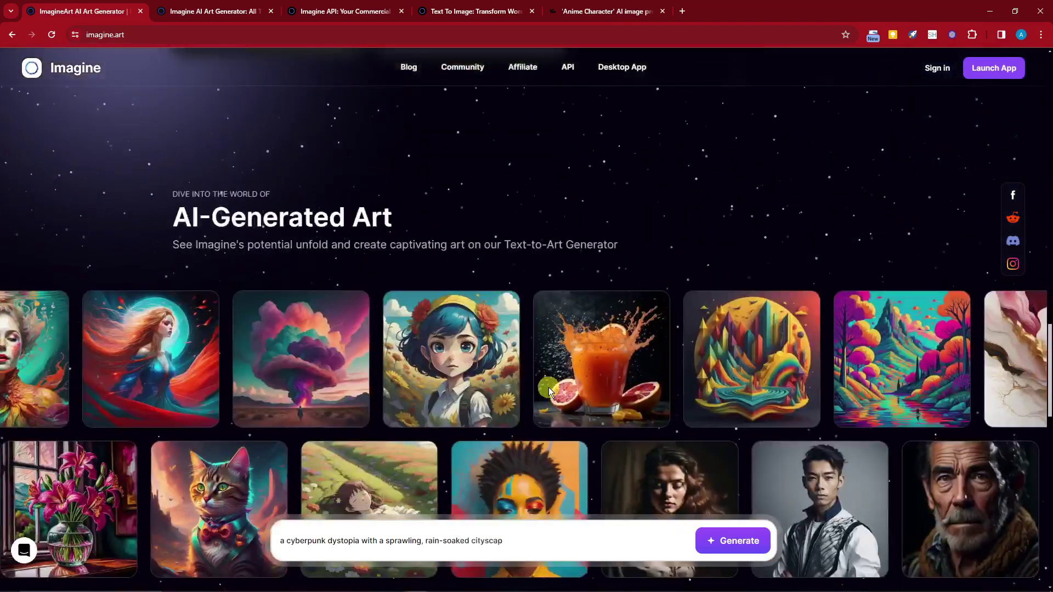
pyautogui.scroll(-4, 564, 350)
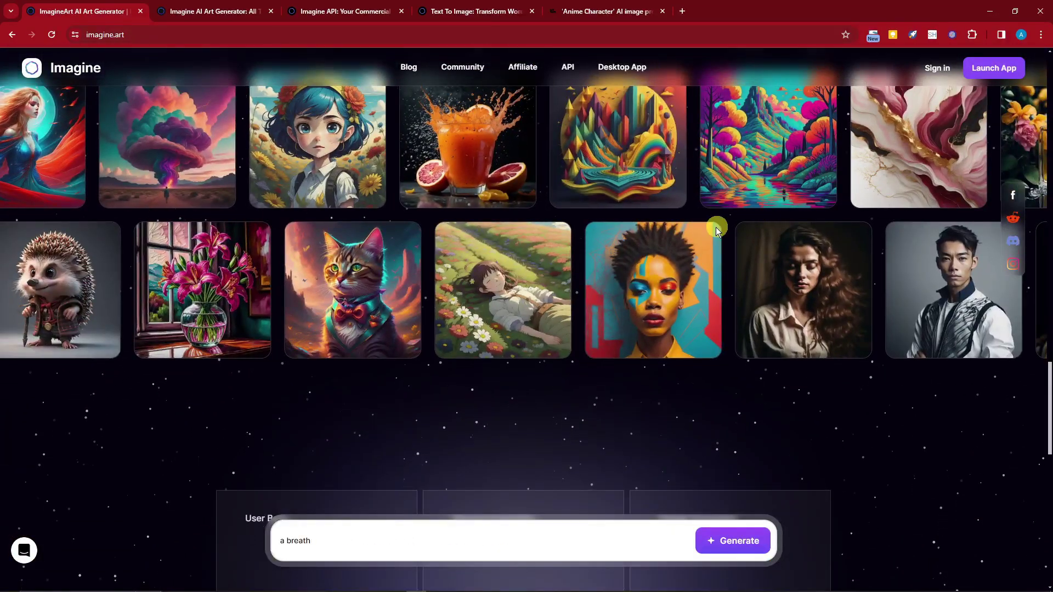
pyautogui.scroll(2, 596, 275)
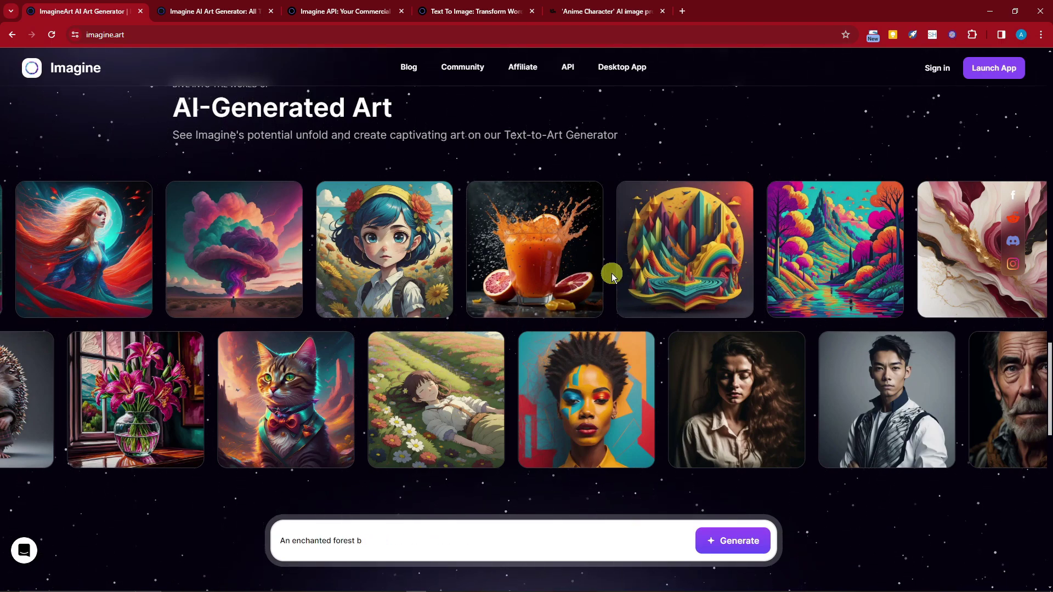
pyautogui.scroll(-5, 613, 274)
pyautogui.scroll(-2, 626, 273)
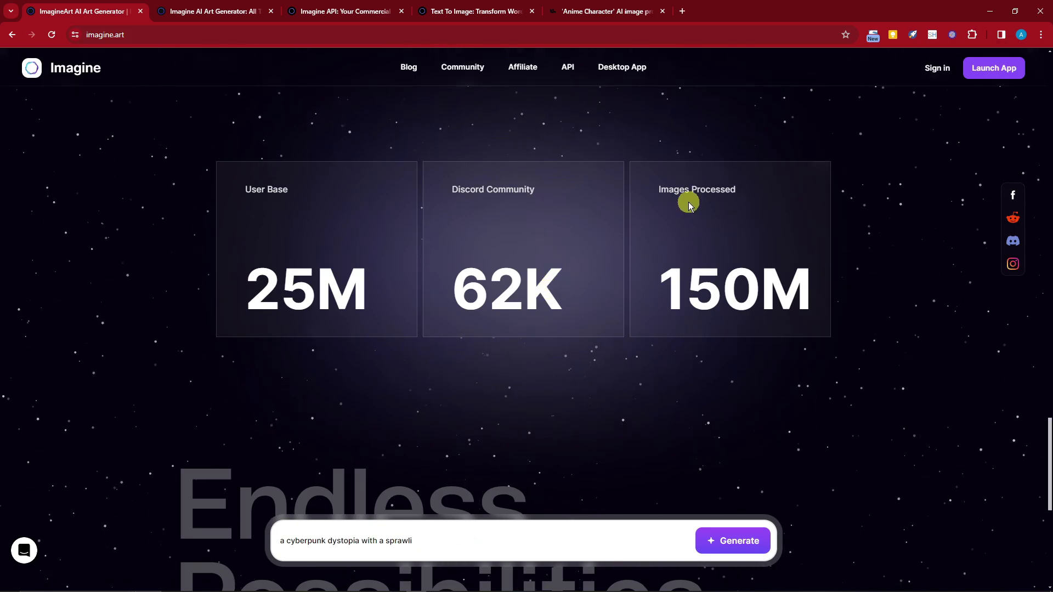
pyautogui.scroll(-8, 765, 325)
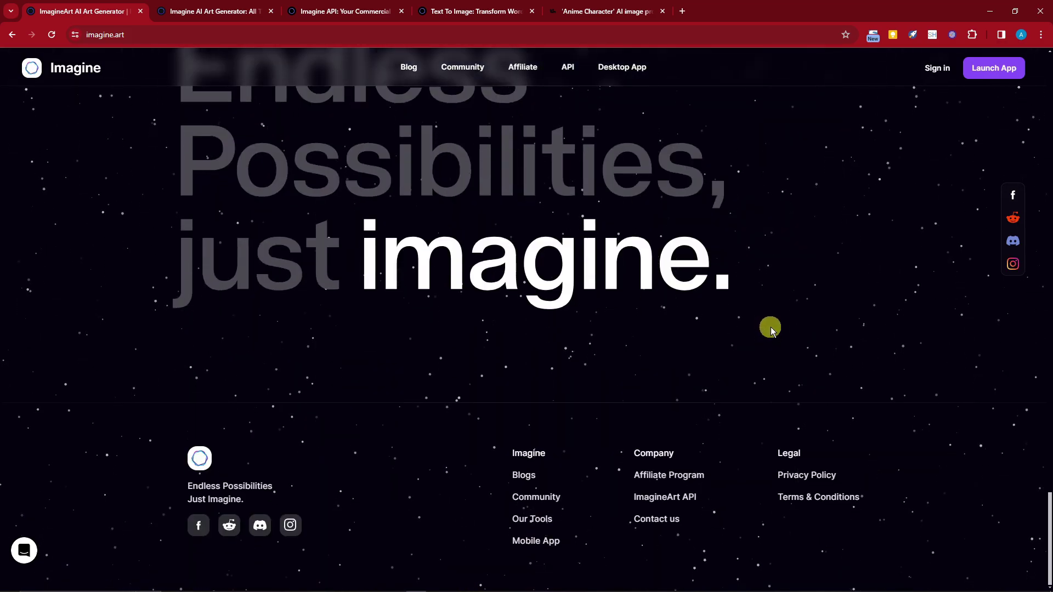
pyautogui.scroll(20, 772, 328)
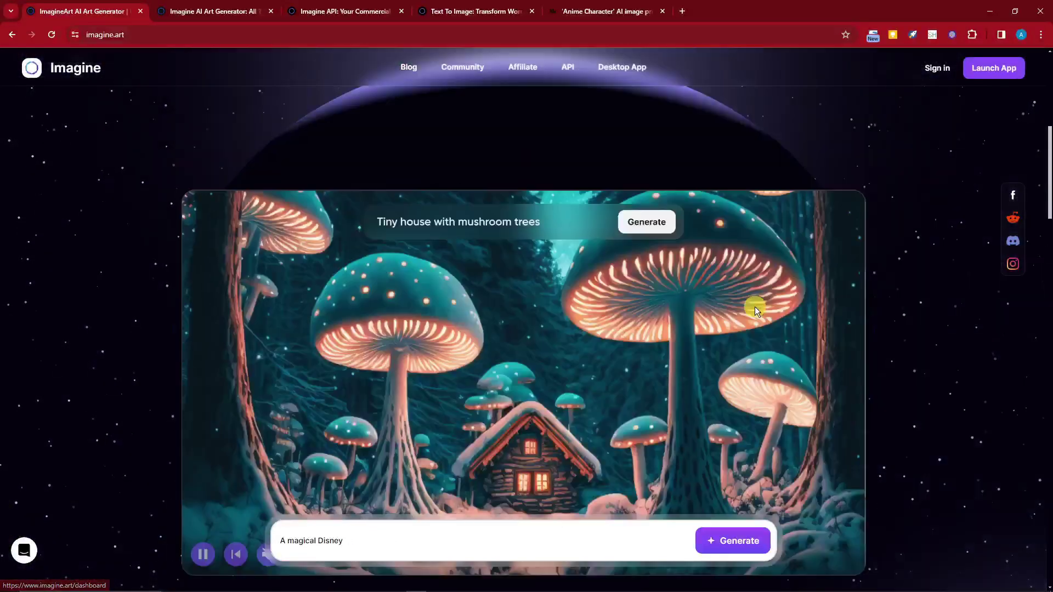
pyautogui.scroll(6, 755, 307)
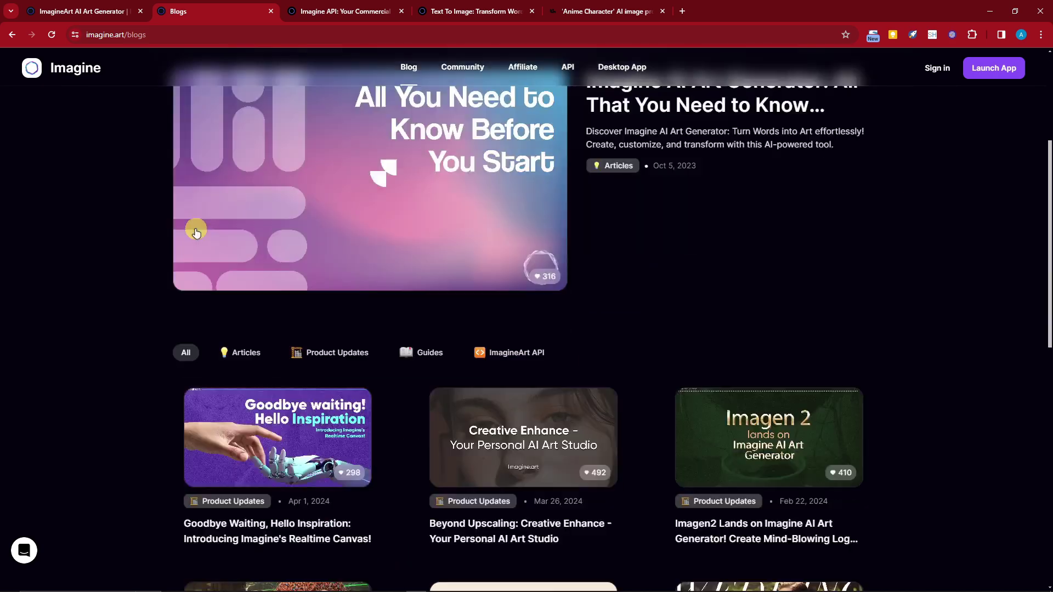
pyautogui.scroll(2, 207, 236)
pyautogui.scroll(9, 209, 234)
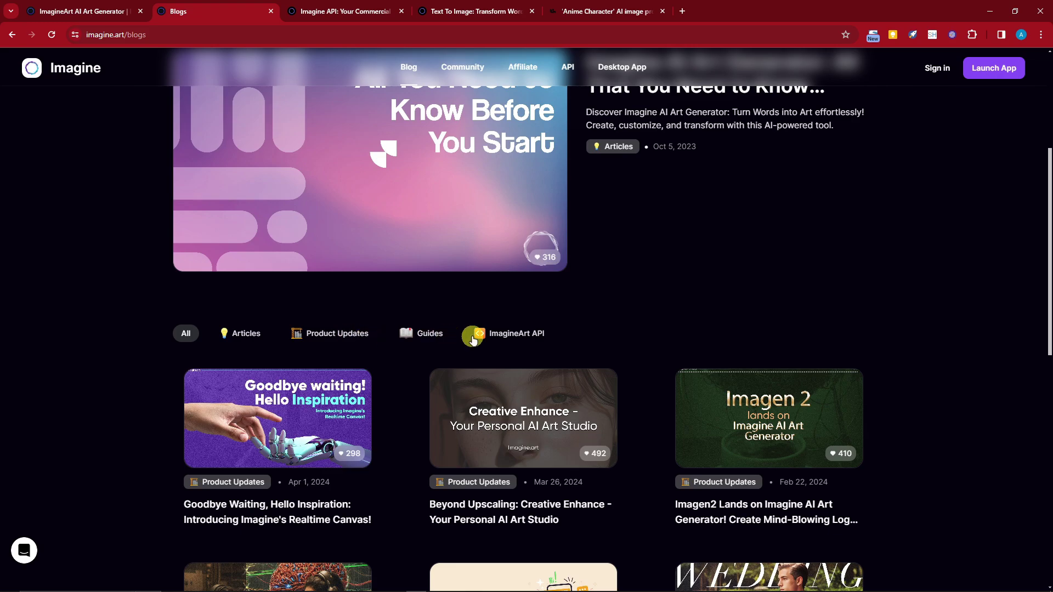
pyautogui.scroll(4, 518, 338)
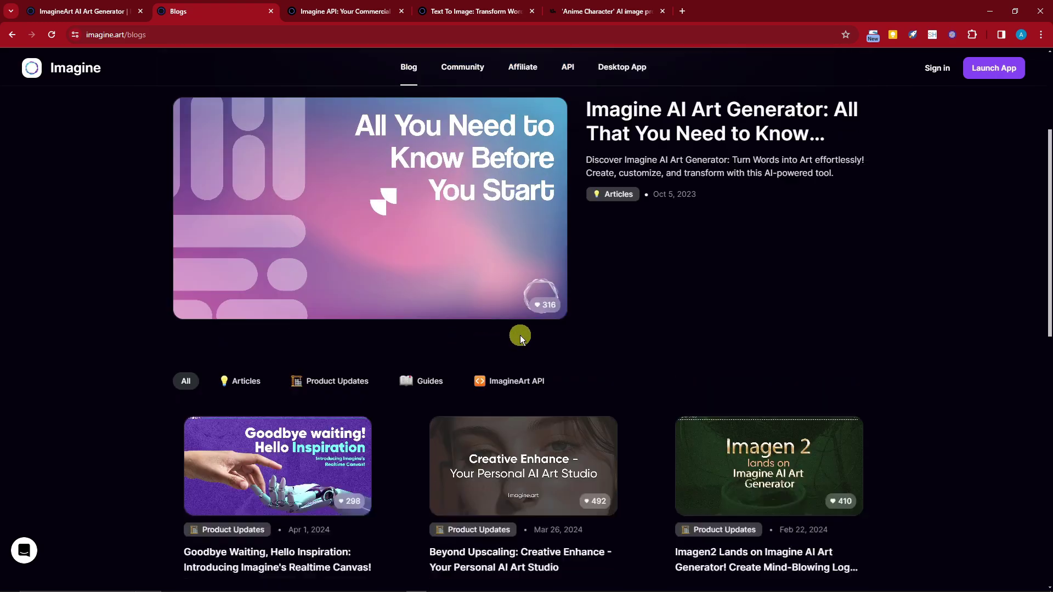
pyautogui.click(467, 336)
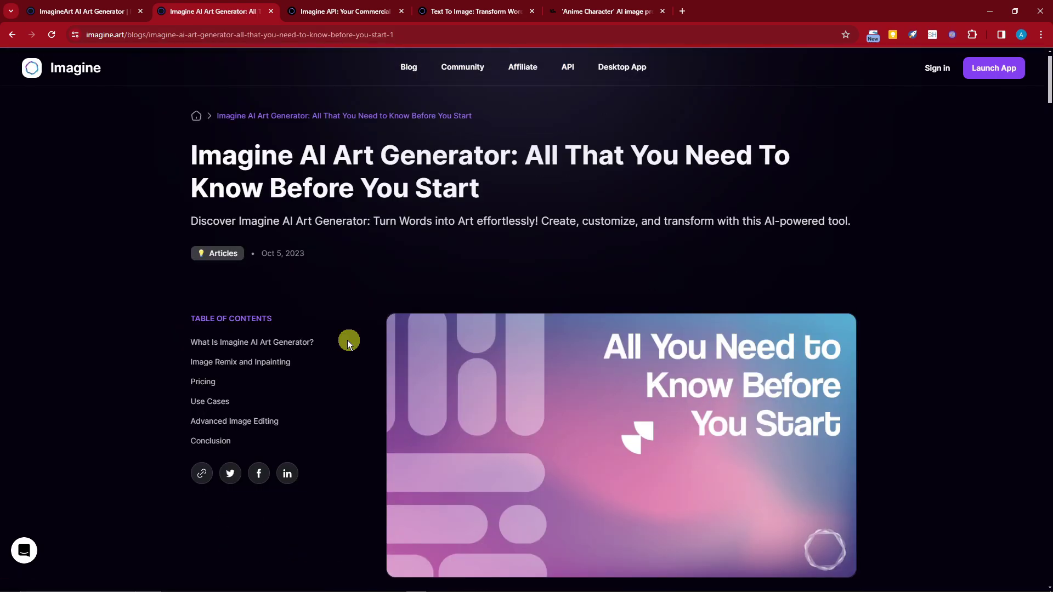
# Read through the article's steps, highlighting several lines of text along the way
pyautogui.scroll(-10, 366, 345)
pyautogui.scroll(-7, 370, 346)
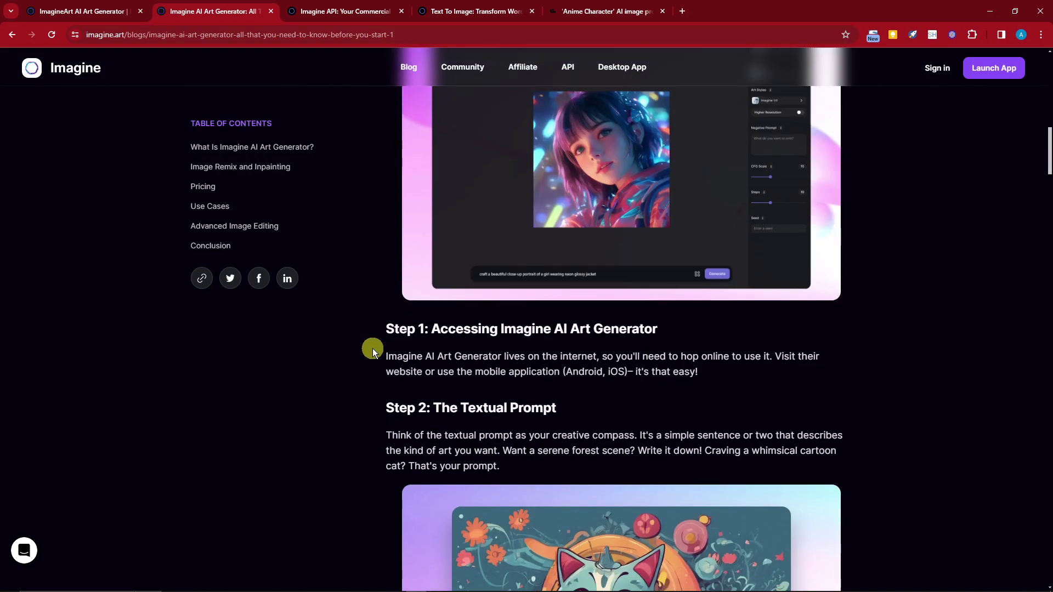
pyautogui.scroll(1, 373, 347)
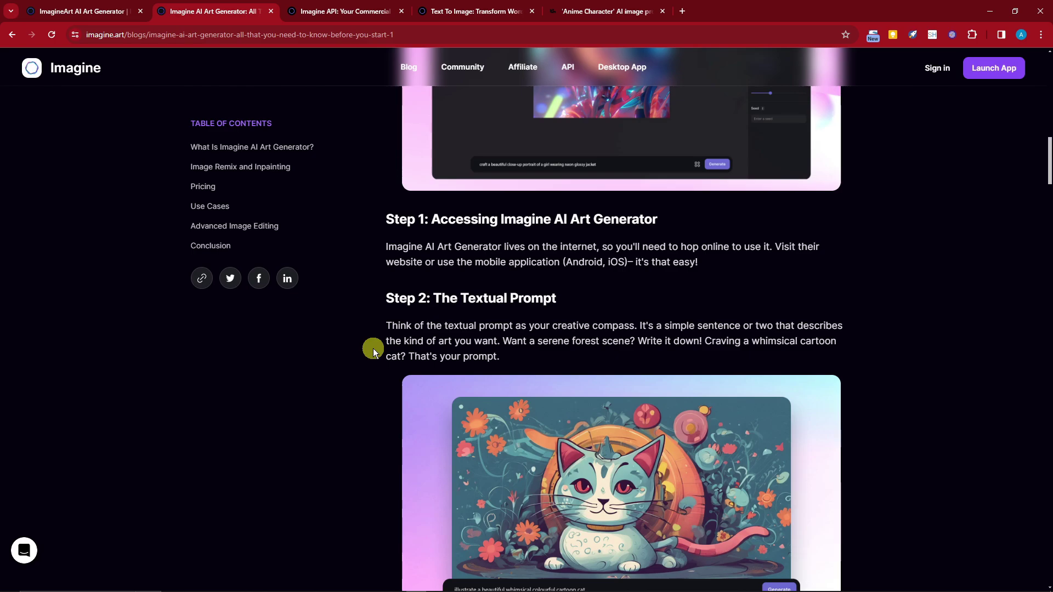
pyautogui.scroll(2, 373, 352)
pyautogui.scroll(-2, 412, 353)
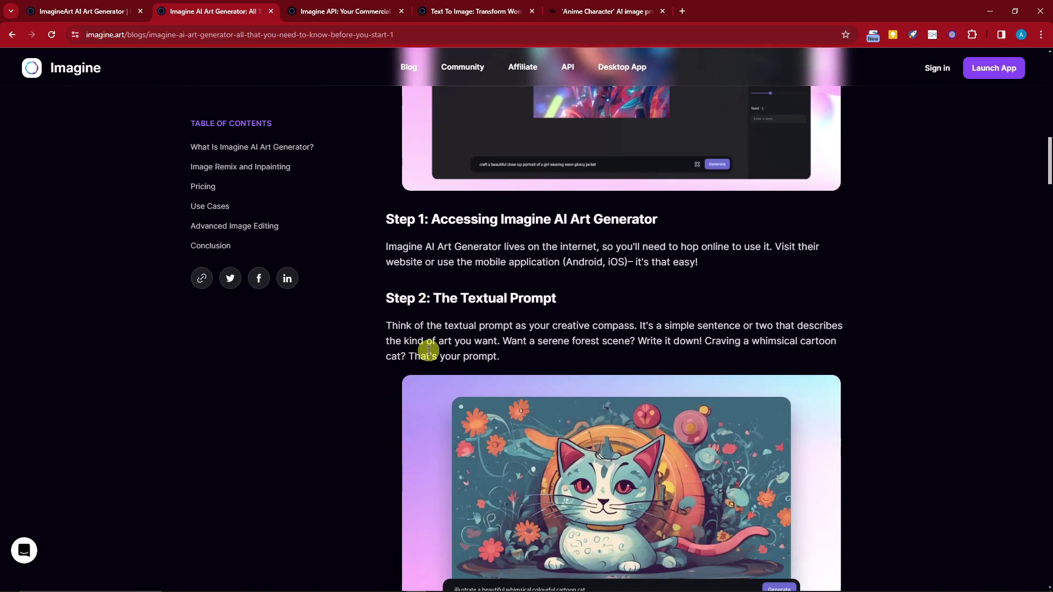
pyautogui.scroll(-7, 450, 256)
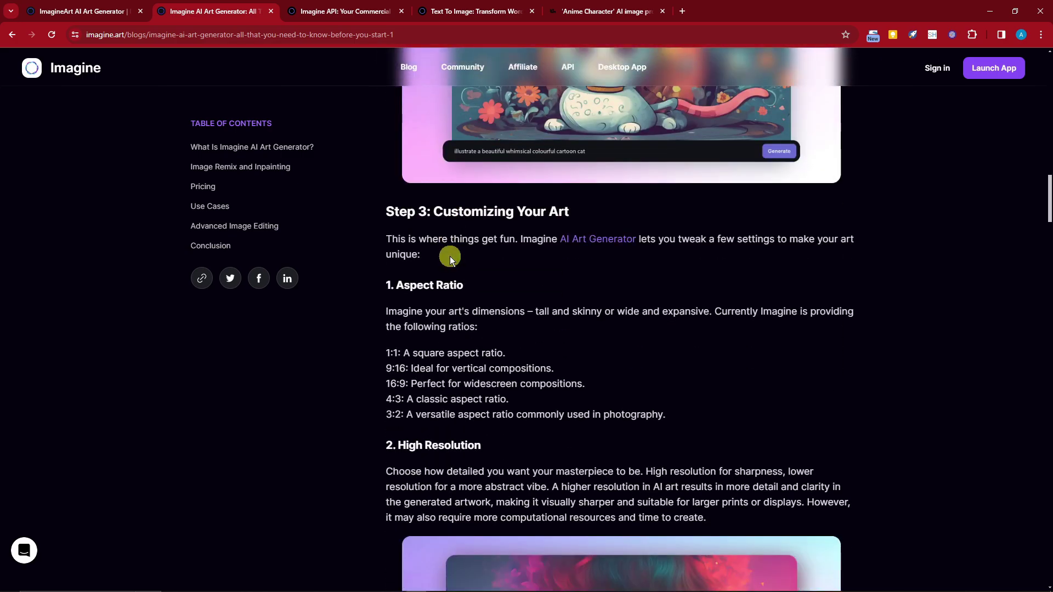
pyautogui.scroll(-6, 431, 227)
pyautogui.scroll(2, 438, 242)
pyautogui.scroll(-4, 409, 332)
pyautogui.scroll(6, 409, 332)
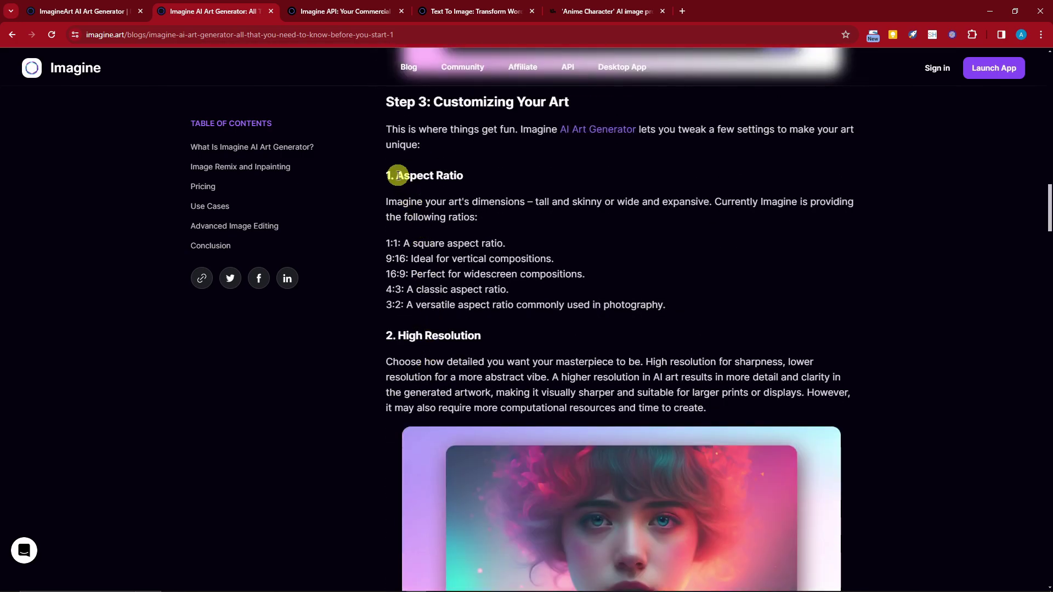
pyautogui.moveTo(396, 176); pyautogui.dragTo(464, 176)
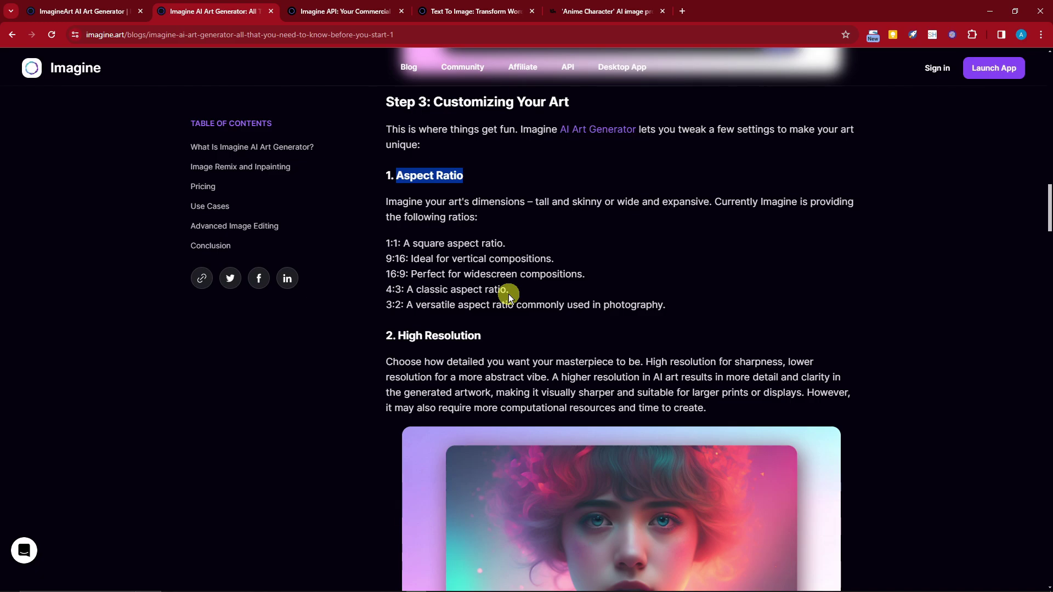
pyautogui.moveTo(396, 335); pyautogui.dragTo(482, 336)
pyautogui.scroll(-9, 512, 330)
pyautogui.moveTo(398, 203); pyautogui.dragTo(453, 204)
pyautogui.scroll(-9, 484, 295)
pyautogui.scroll(8, 488, 291)
pyautogui.moveTo(486, 251); pyautogui.dragTo(398, 251)
pyautogui.scroll(-10, 439, 314)
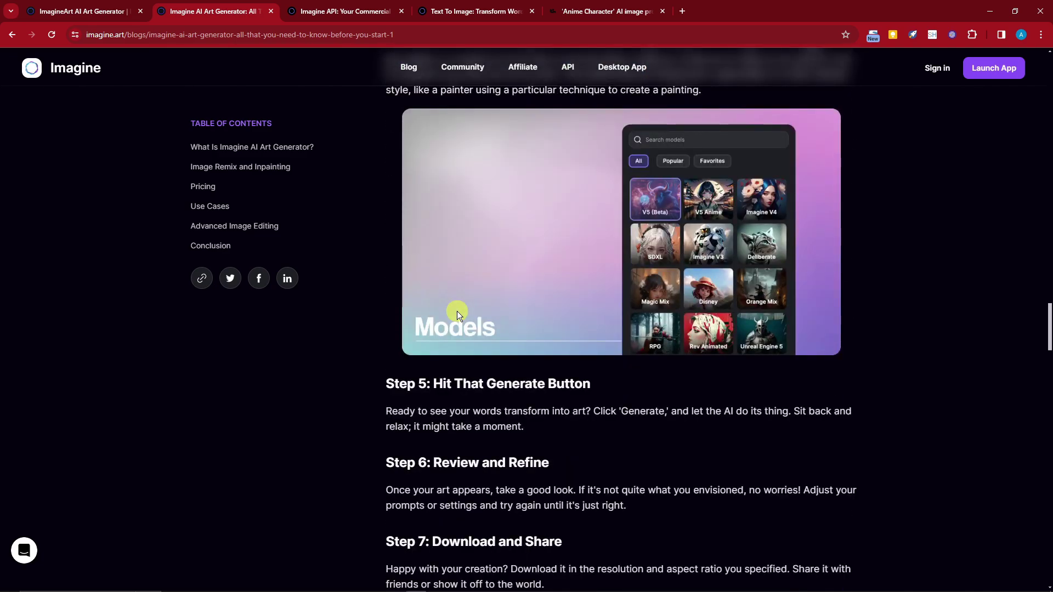
pyautogui.scroll(-3, 348, 465)
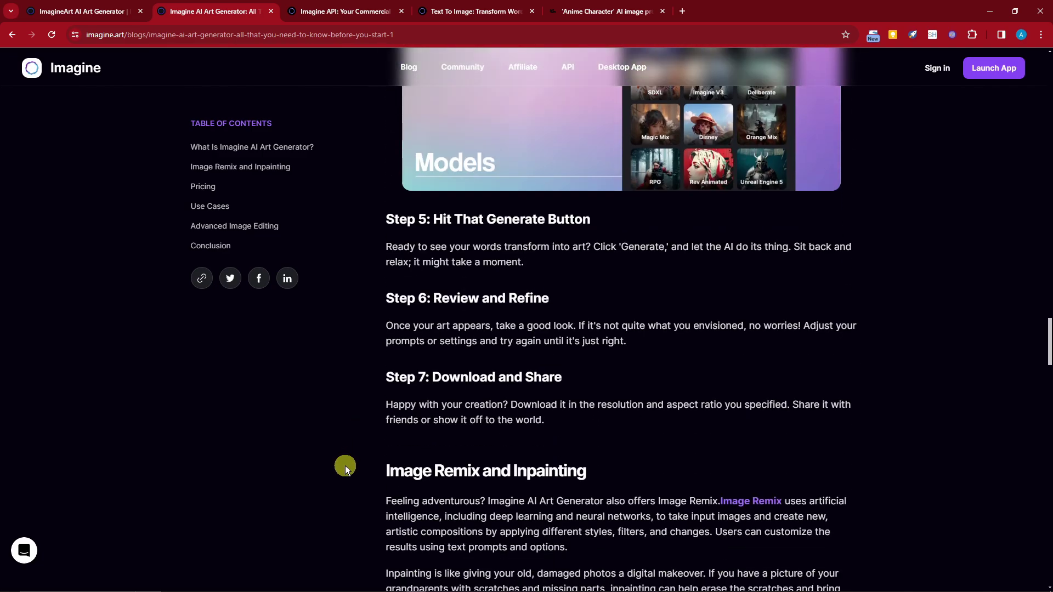
pyautogui.scroll(-7, 356, 460)
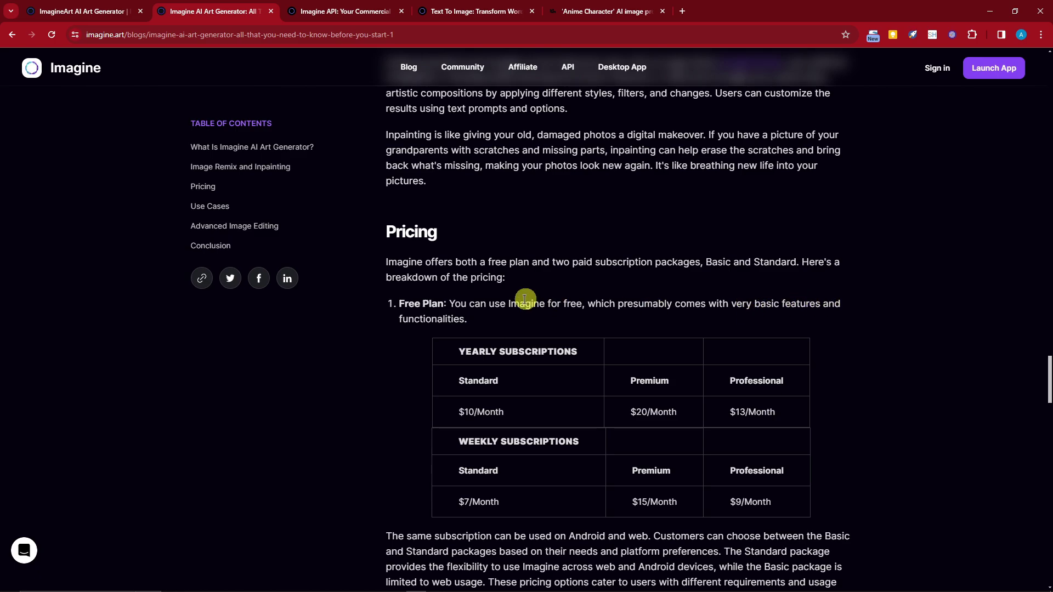
pyautogui.scroll(-1, 456, 322)
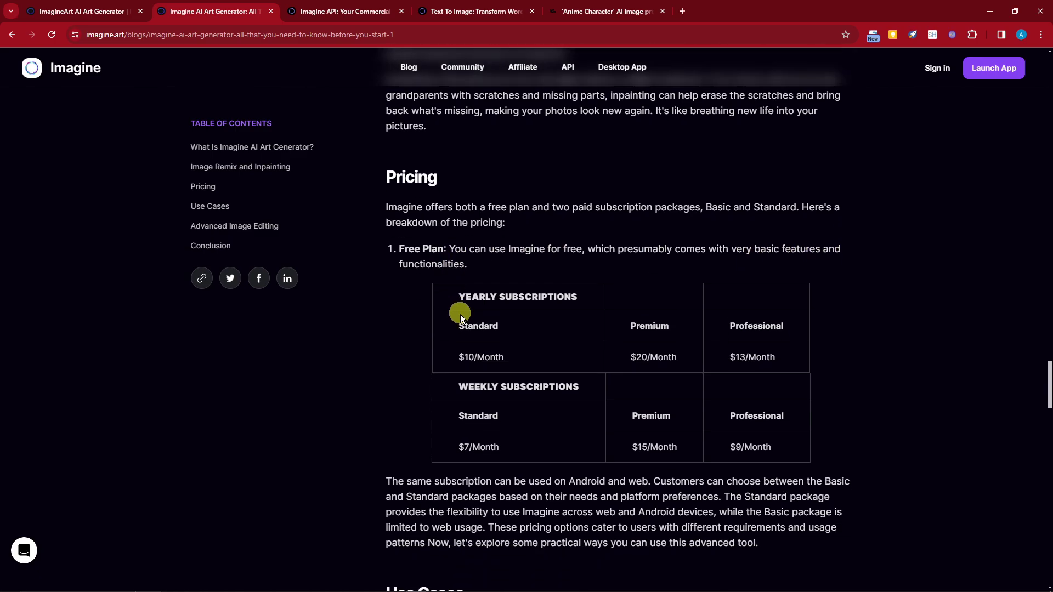
pyautogui.moveTo(459, 322); pyautogui.dragTo(725, 403)
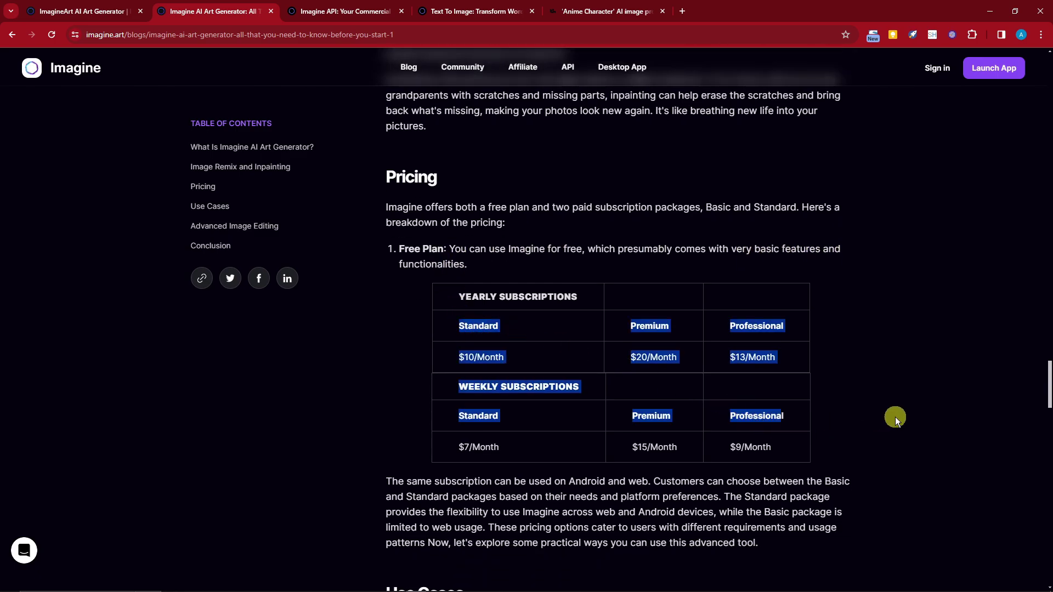
pyautogui.click(895, 417)
pyautogui.scroll(-1, 712, 400)
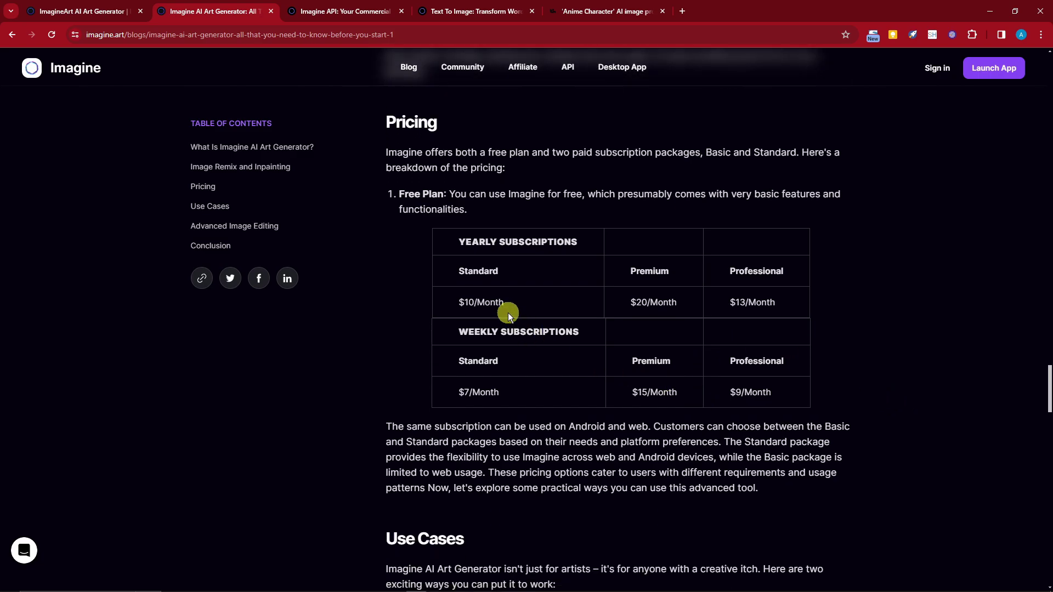
pyautogui.scroll(-5, 526, 312)
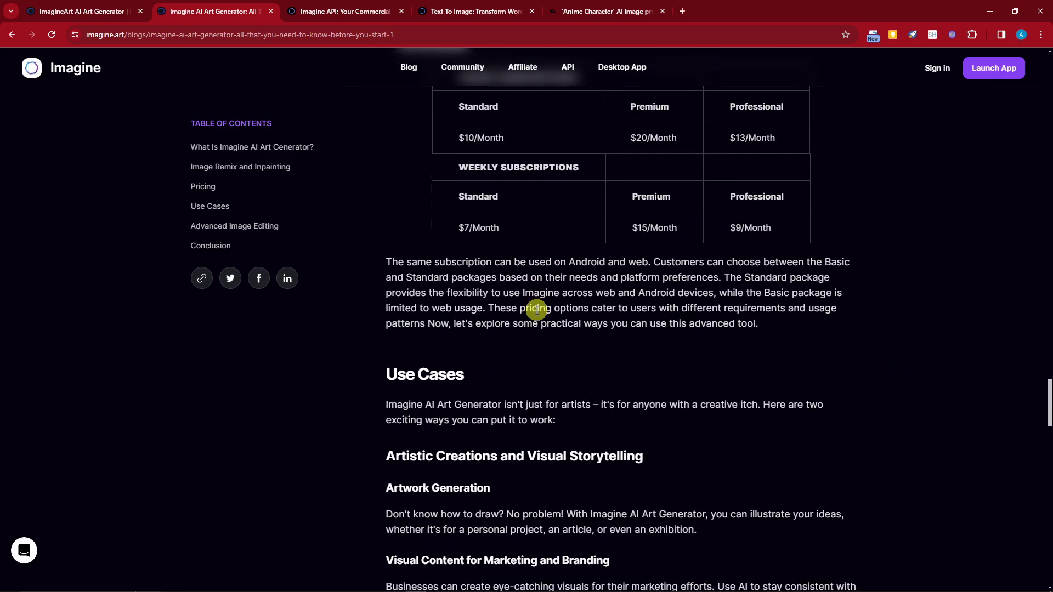
pyautogui.scroll(-6, 520, 326)
pyautogui.scroll(20, 372, 417)
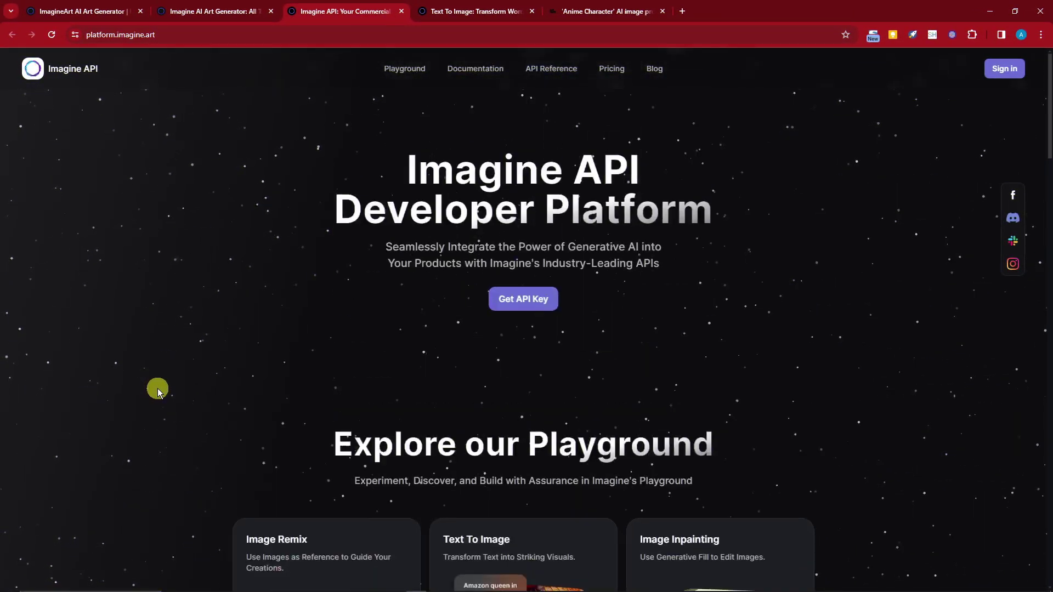
# Scroll the Imagine API platform page and highlight both lines of the generative-AI subtitle
pyautogui.scroll(-3, 159, 385)
pyautogui.scroll(-5, 163, 383)
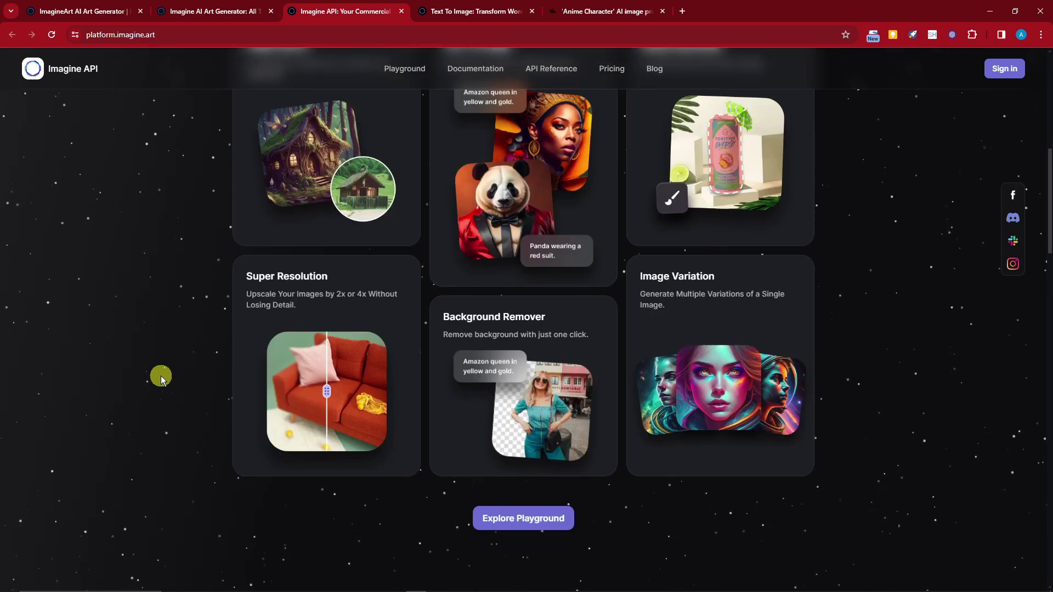
pyautogui.scroll(10, 162, 379)
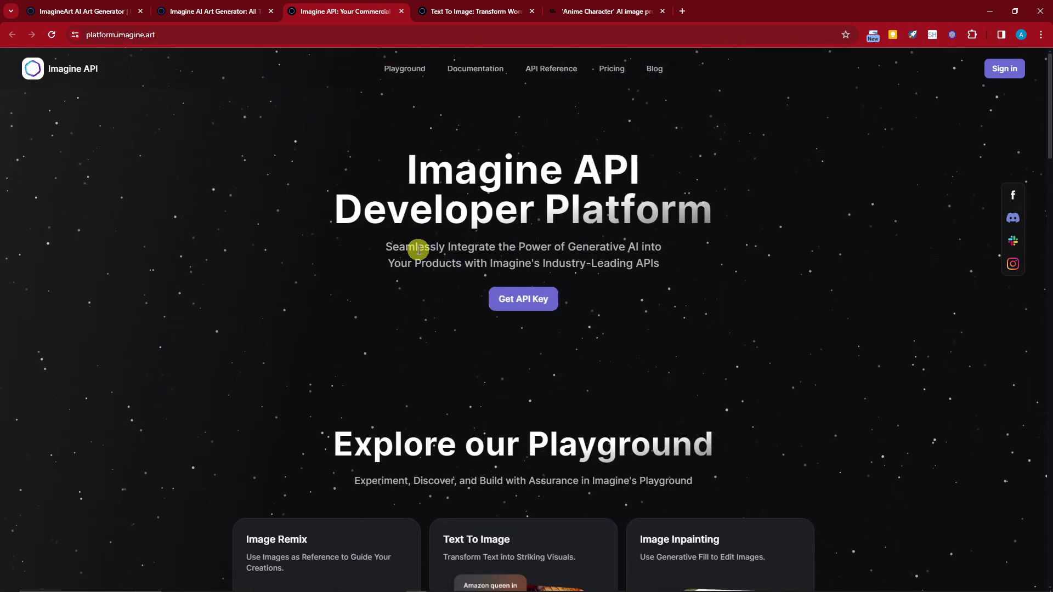
pyautogui.moveTo(522, 242); pyautogui.dragTo(652, 248)
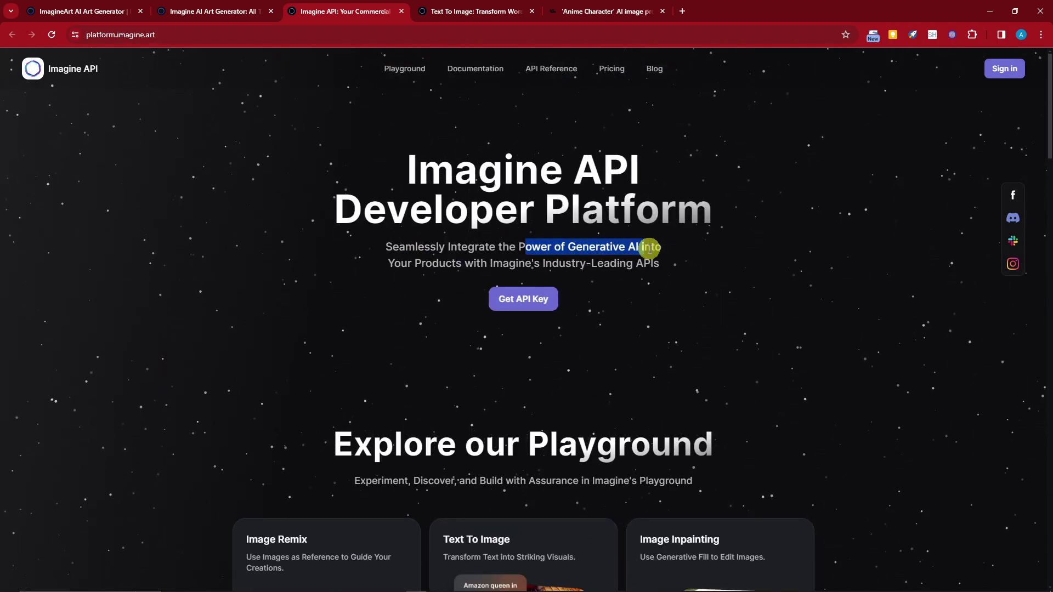
pyautogui.moveTo(388, 263); pyautogui.dragTo(620, 274)
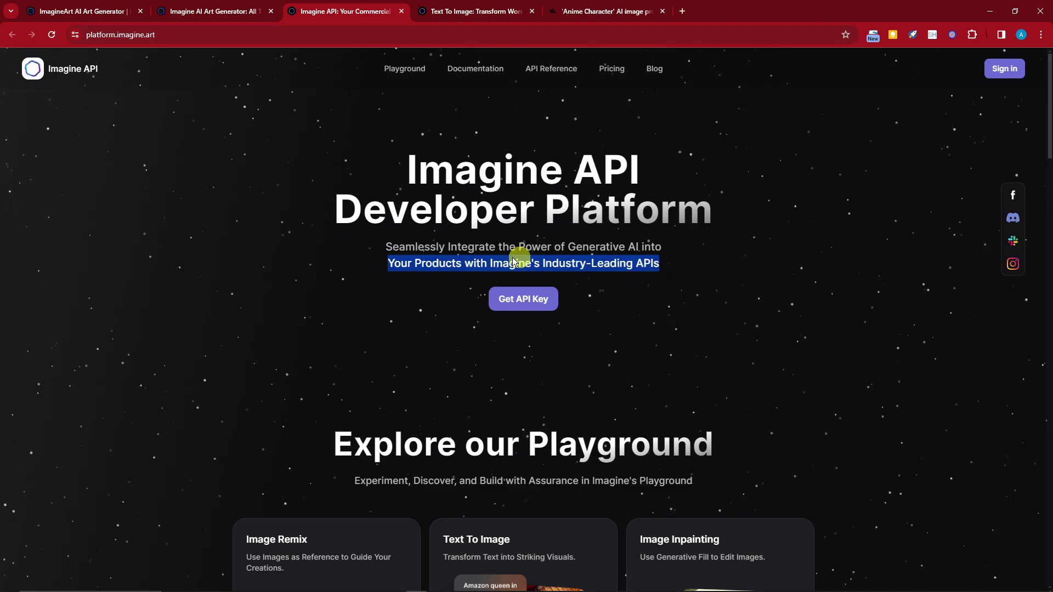
pyautogui.scroll(-6, 172, 414)
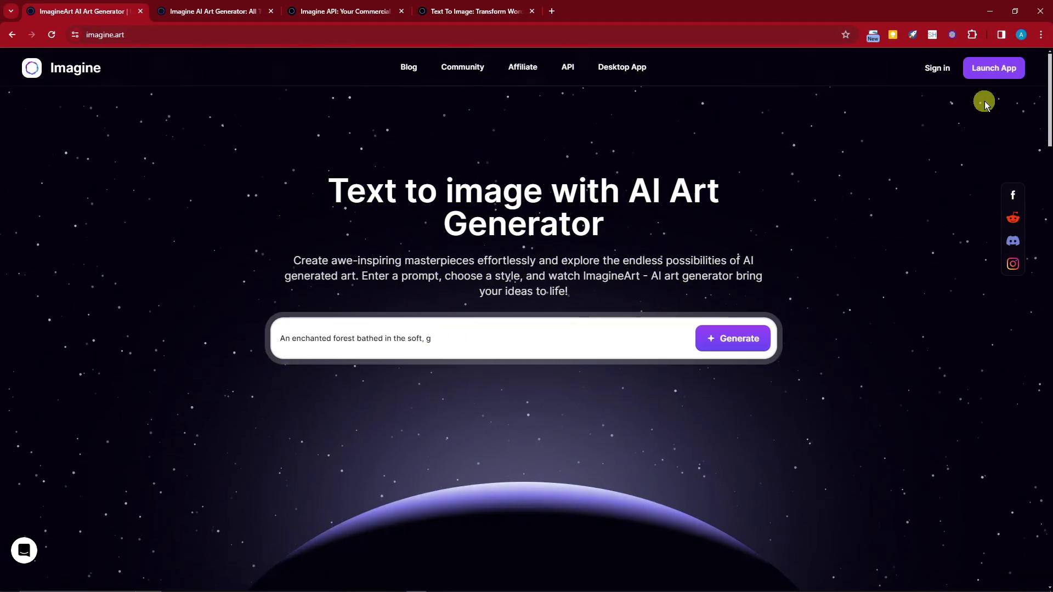
# Launch the ImagineArt web app and close the 30% discount popup
pyautogui.click(993, 68)
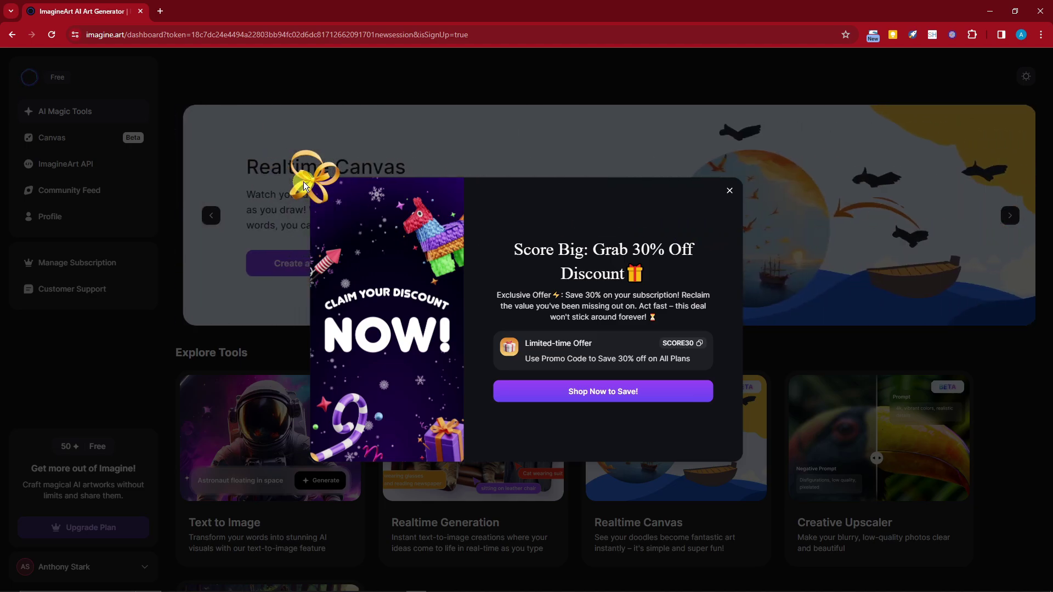
pyautogui.click(730, 192)
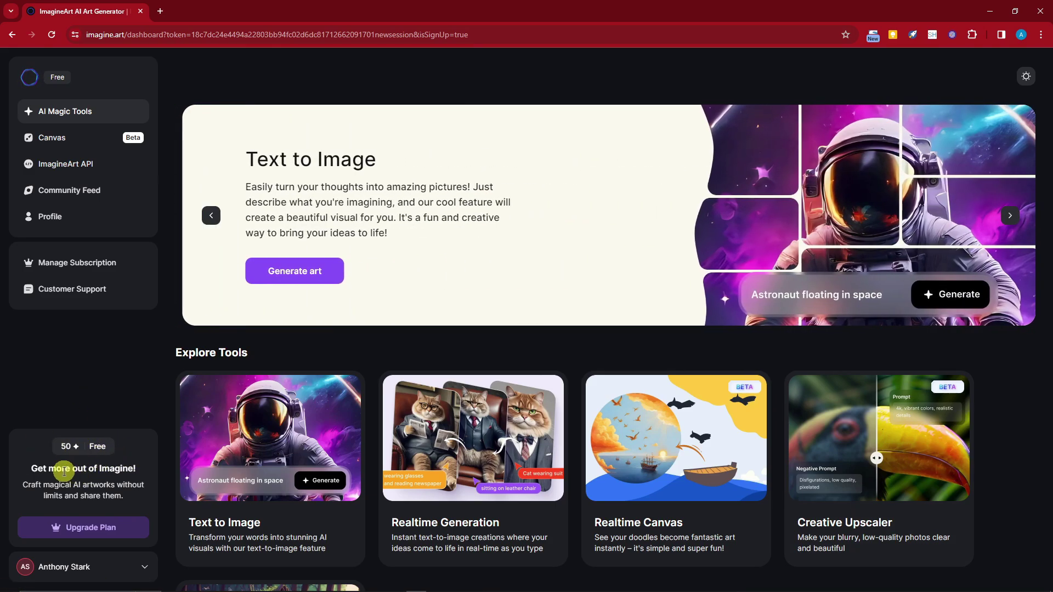
pyautogui.doubleClick(124, 490)
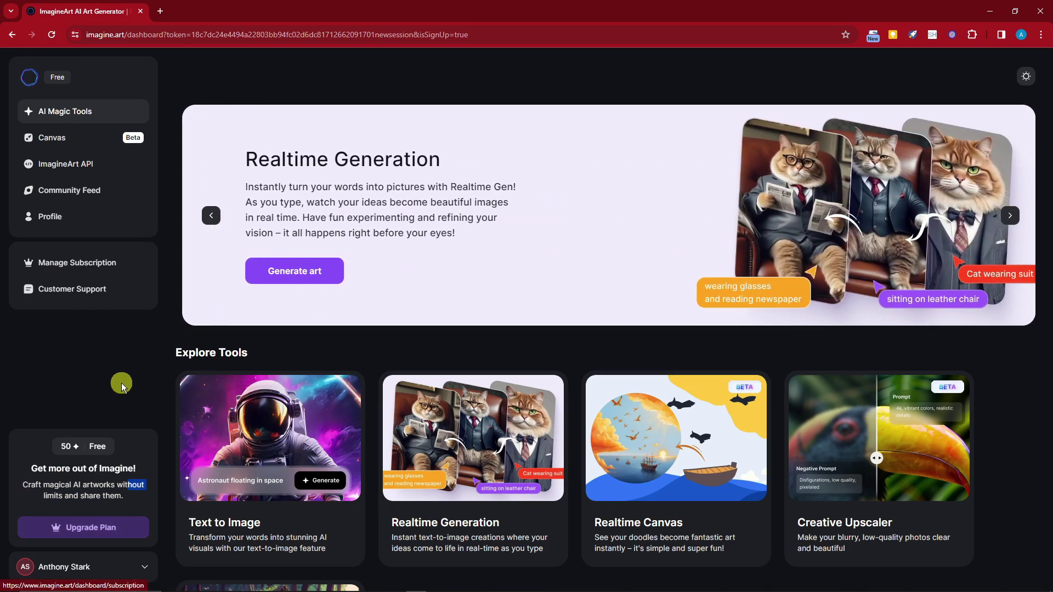
pyautogui.click(121, 383)
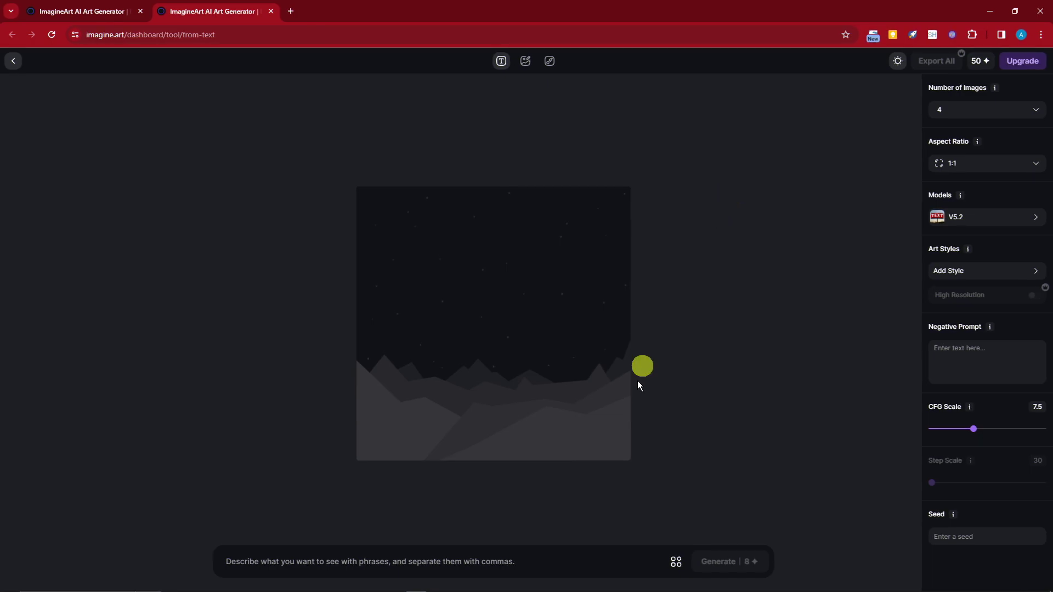
# Open the Text to Image tool, leaving the prompt empty, and block the browser's notification request
pyautogui.click(294, 571)
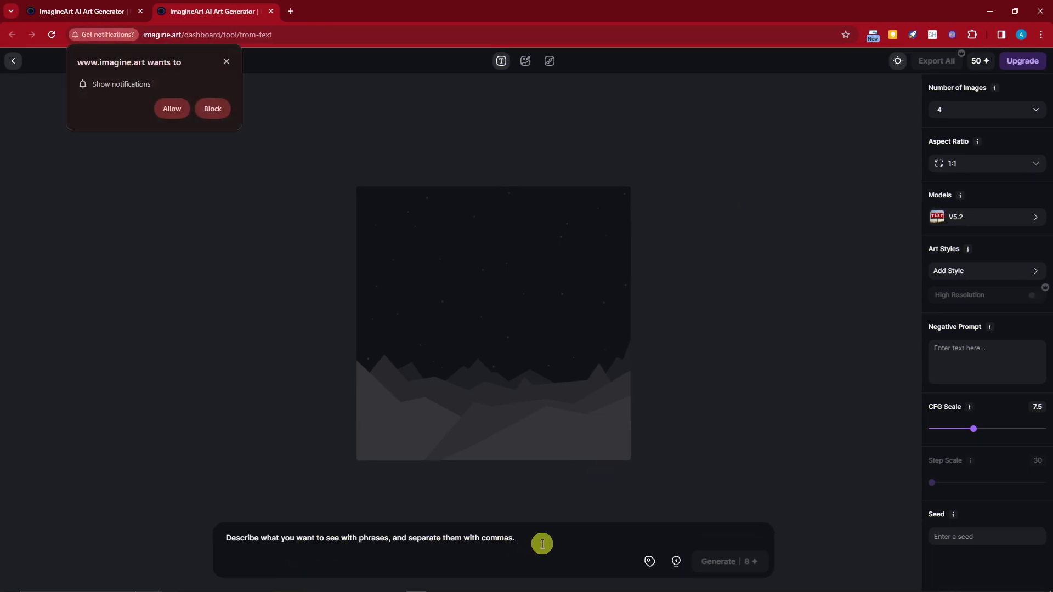
pyautogui.click(817, 311)
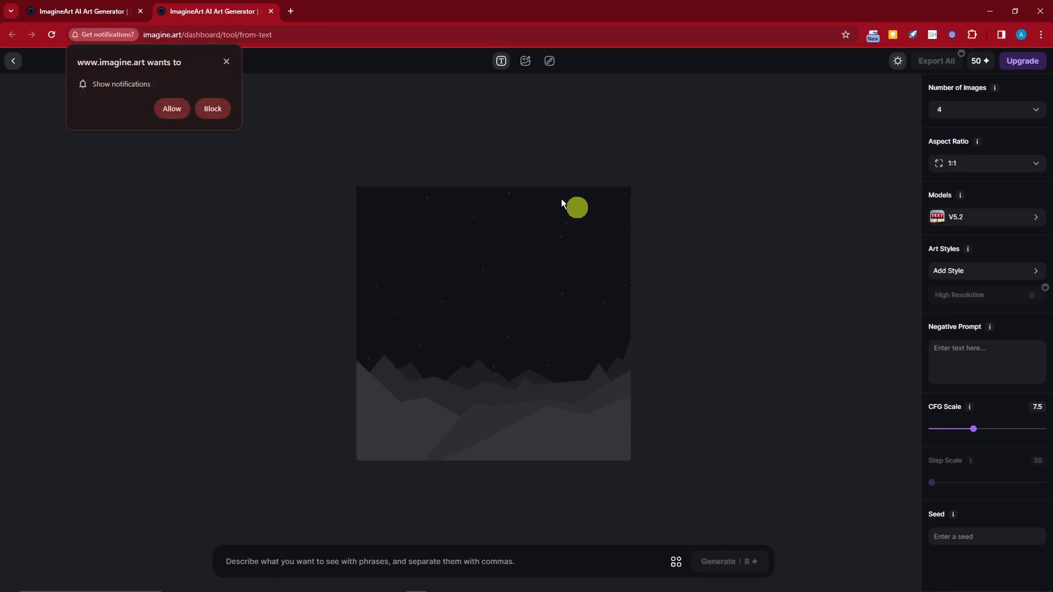
pyautogui.click(228, 57)
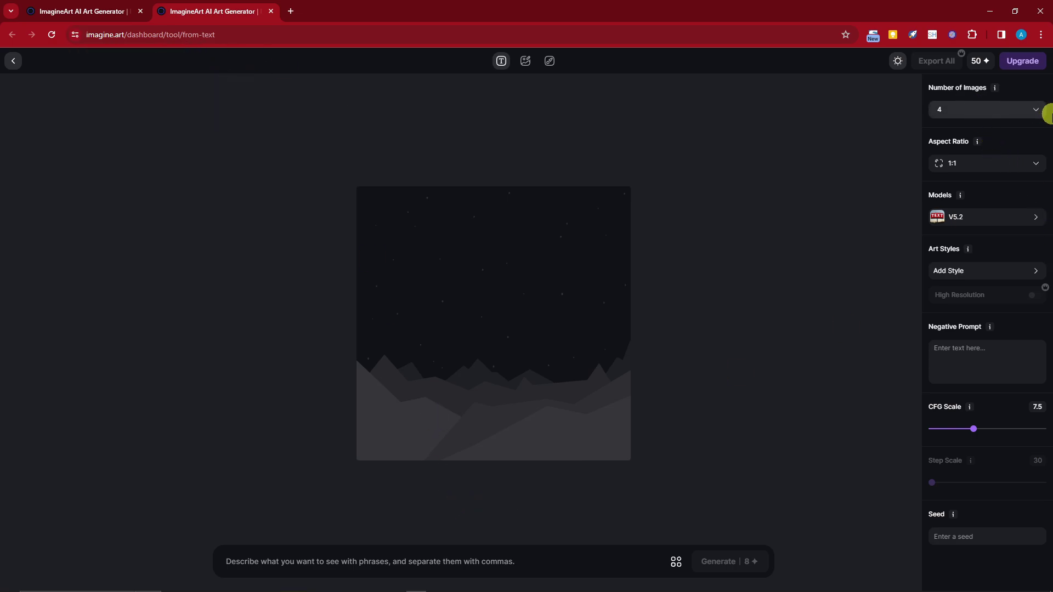
# Inspect the Number of Images, Aspect Ratio and Models lists, keeping 4, 1:1 and V5.2
pyautogui.click(1033, 110)
pyautogui.click(1034, 113)
pyautogui.click(1035, 164)
pyautogui.click(1034, 164)
pyautogui.click(1034, 219)
pyautogui.click(1033, 217)
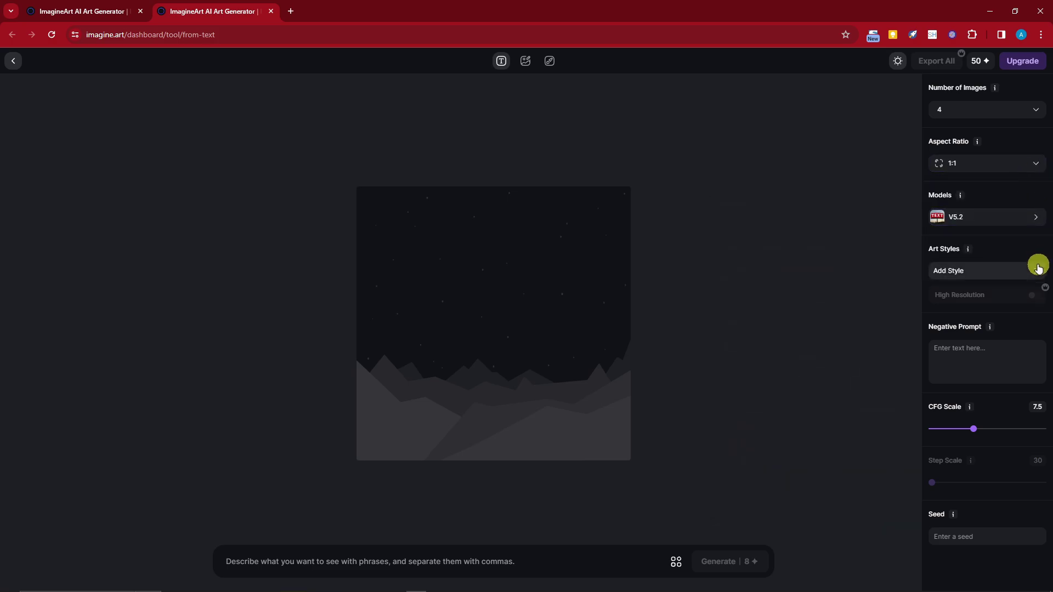
pyautogui.moveTo(971, 410)
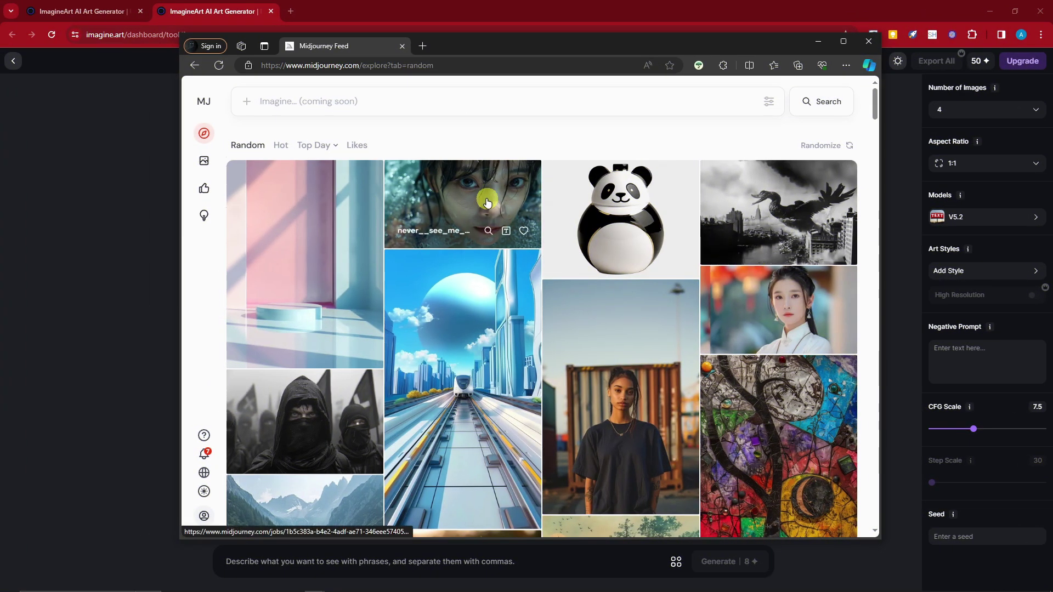
# Widen the Midjourney window, open the dark armoured knight image, and select its full prompt
pyautogui.scroll(-15, 439, 245)
pyautogui.scroll(-3, 480, 273)
pyautogui.scroll(18, 480, 273)
pyautogui.scroll(-10, 485, 283)
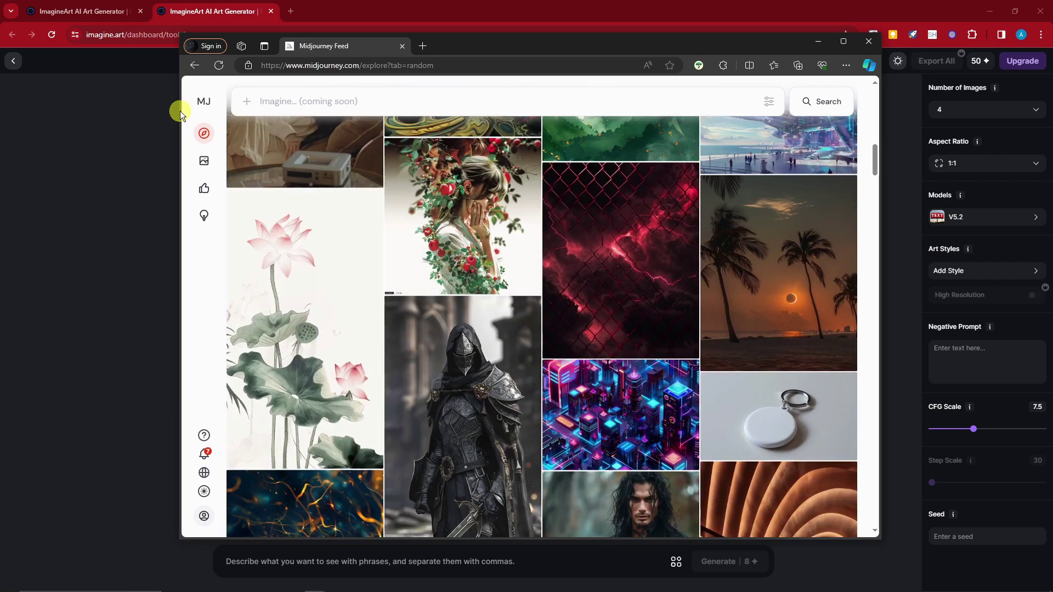
pyautogui.moveTo(179, 110); pyautogui.dragTo(40, 101)
pyautogui.scroll(10, 631, 341)
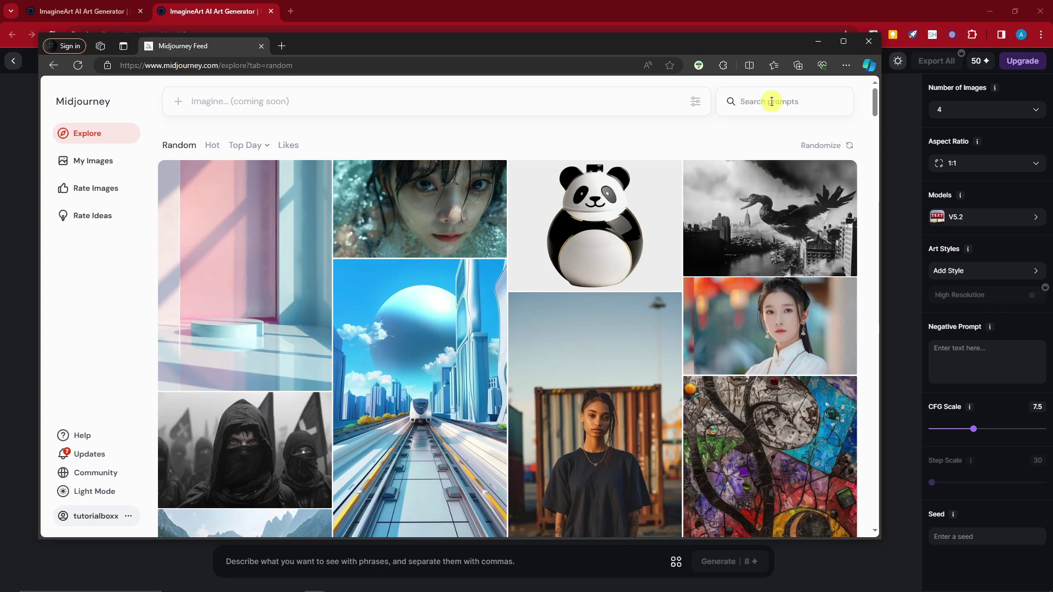
pyautogui.scroll(-4, 756, 283)
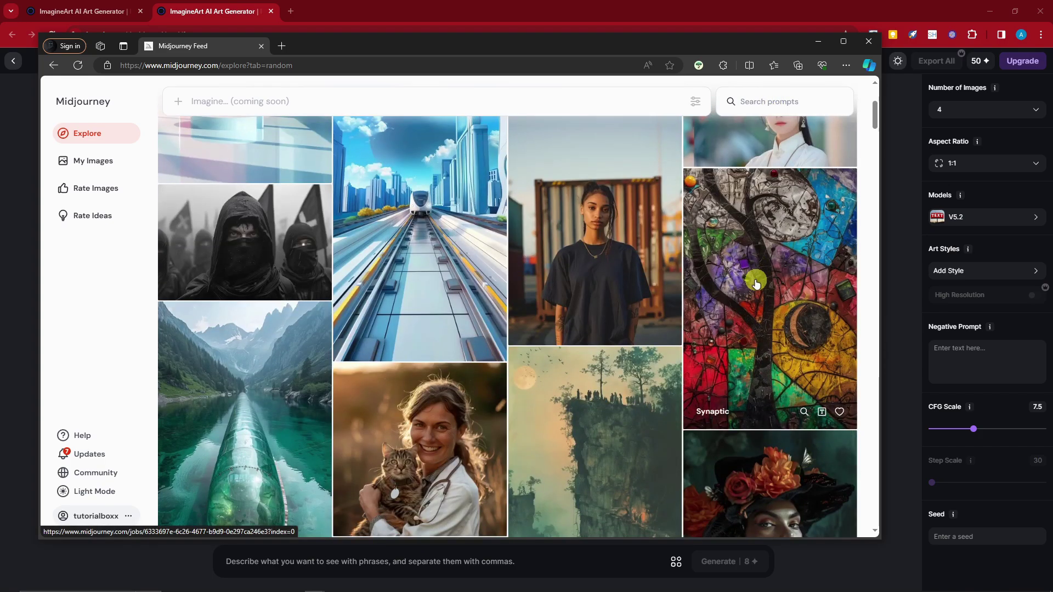
pyautogui.scroll(4, 747, 289)
pyautogui.scroll(-10, 729, 263)
pyautogui.scroll(-5, 724, 274)
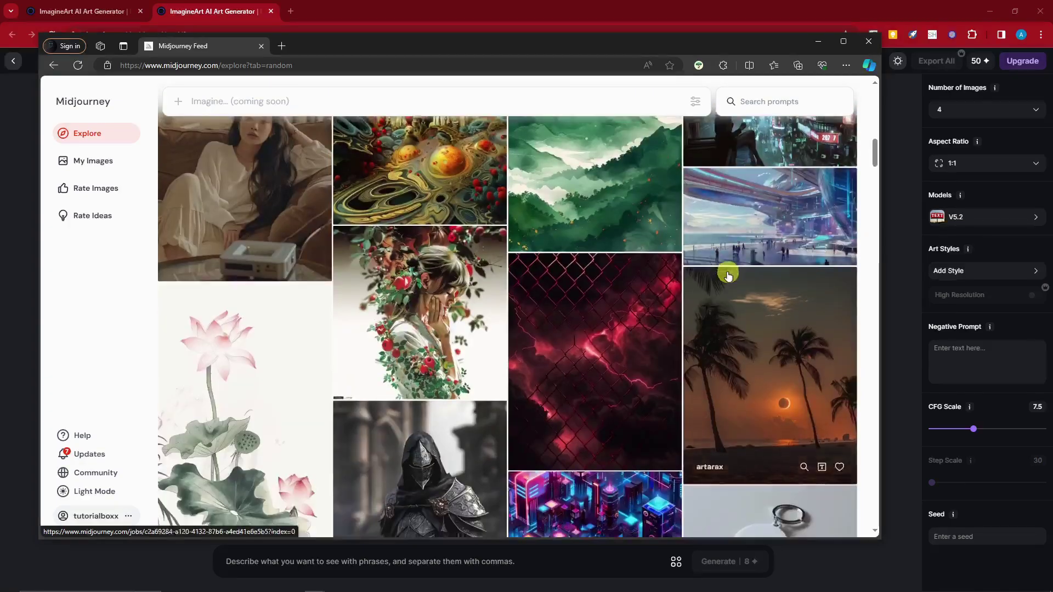
pyautogui.scroll(-4, 727, 274)
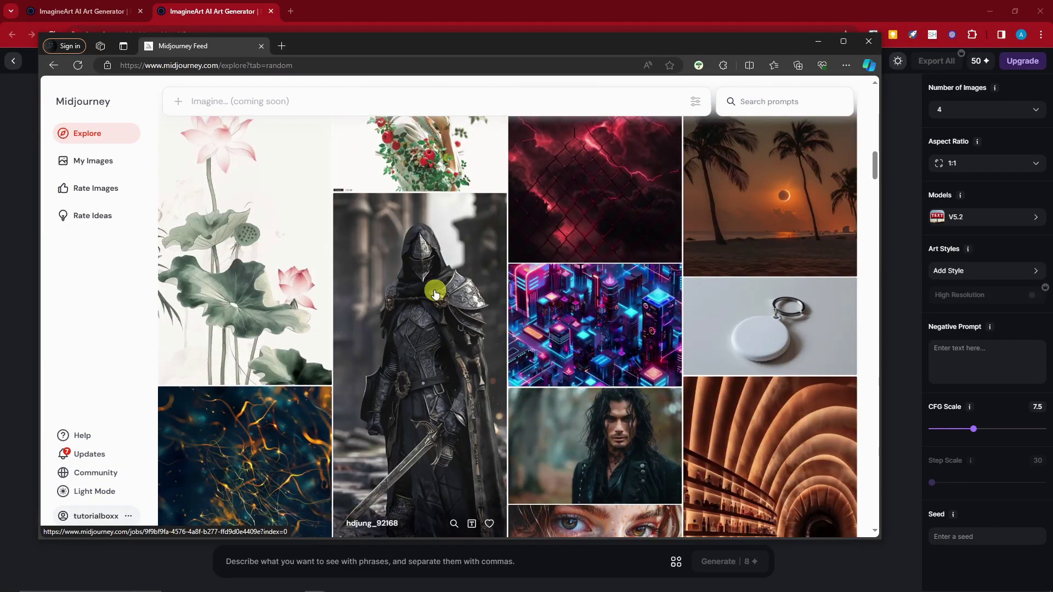
pyautogui.click(435, 294)
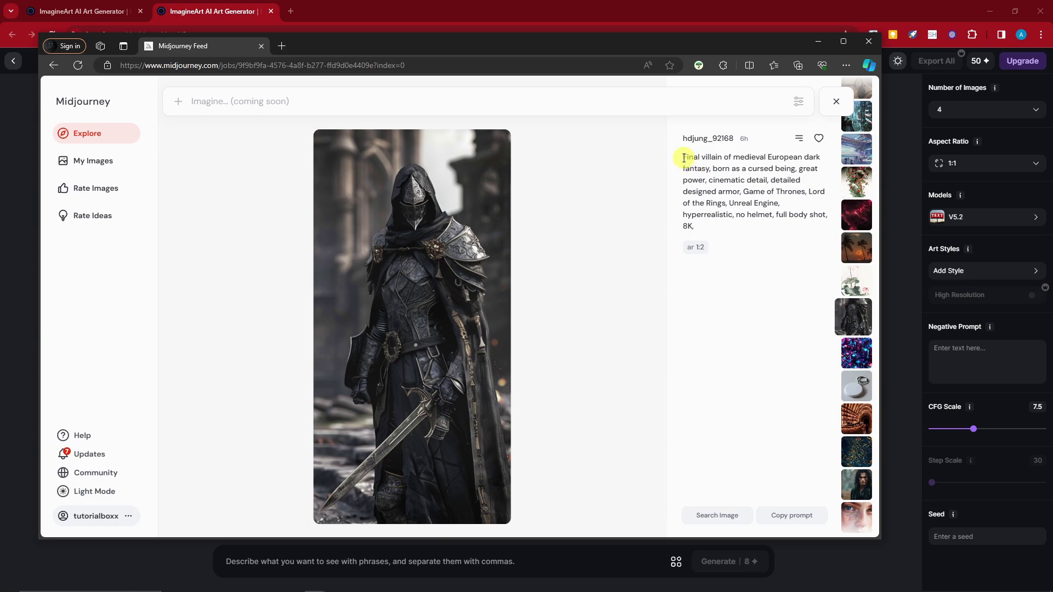
pyautogui.moveTo(683, 158); pyautogui.dragTo(747, 236)
pyautogui.hotkey('ctrl', 'c')
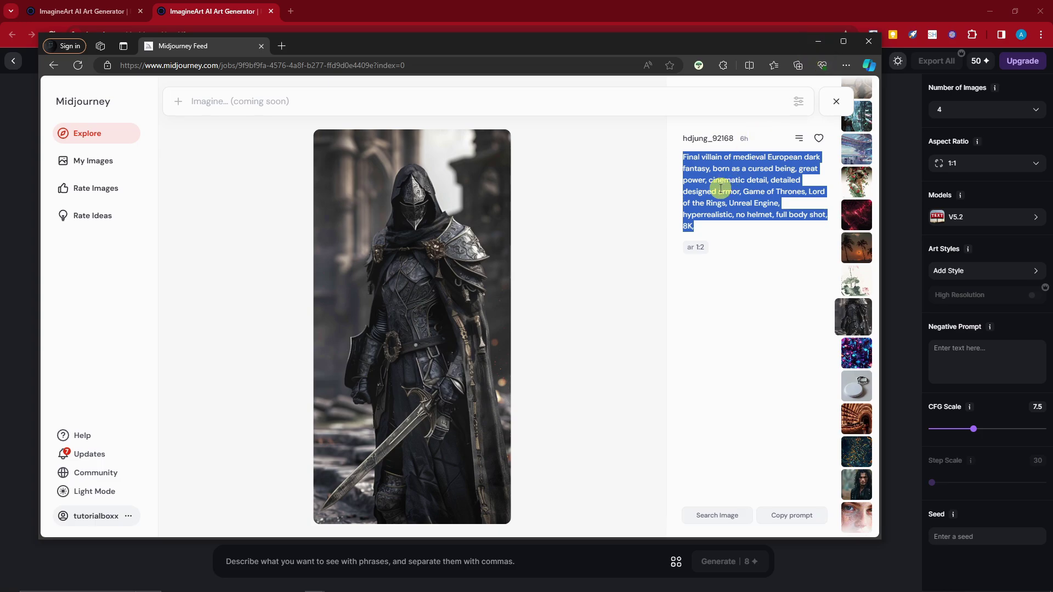
# Paste the copied dark-fantasy villain prompt into ImagineArt's prompt box
pyautogui.click(771, 17)
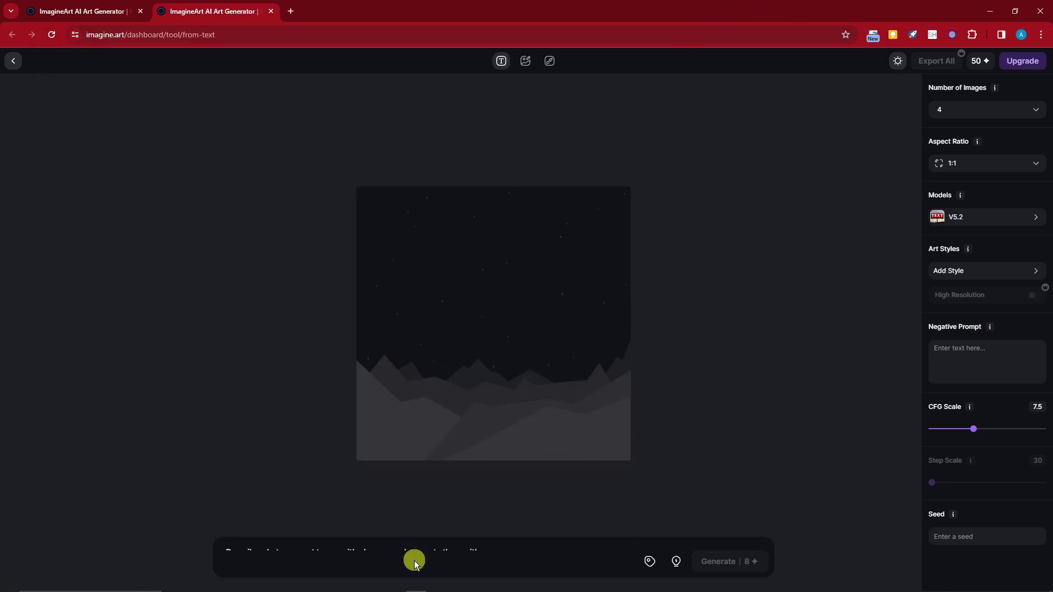
pyautogui.click(441, 546)
pyautogui.hotkey('ctrl', 'v')
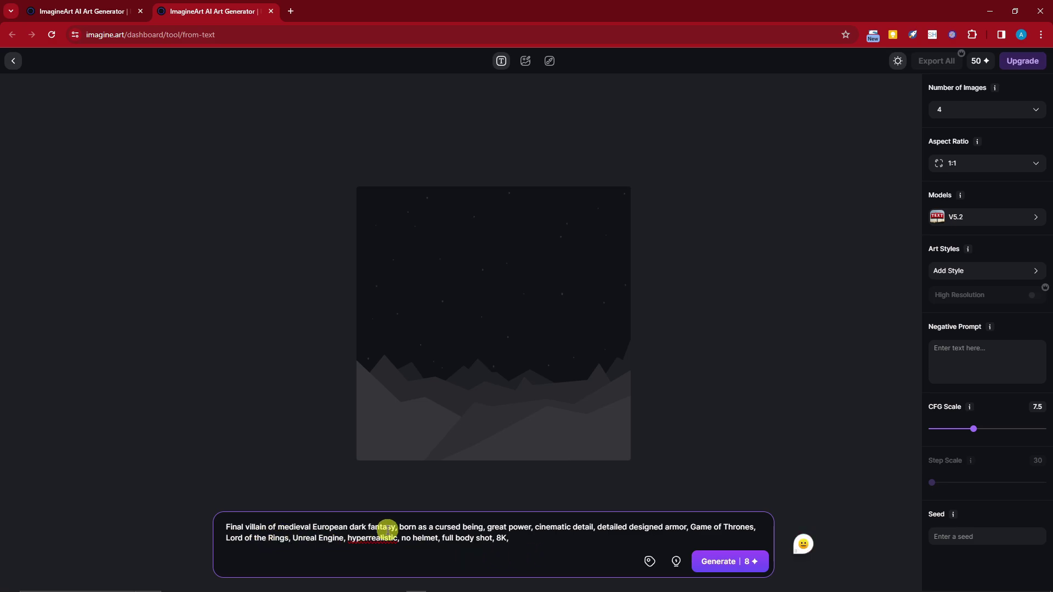
pyautogui.click(657, 560)
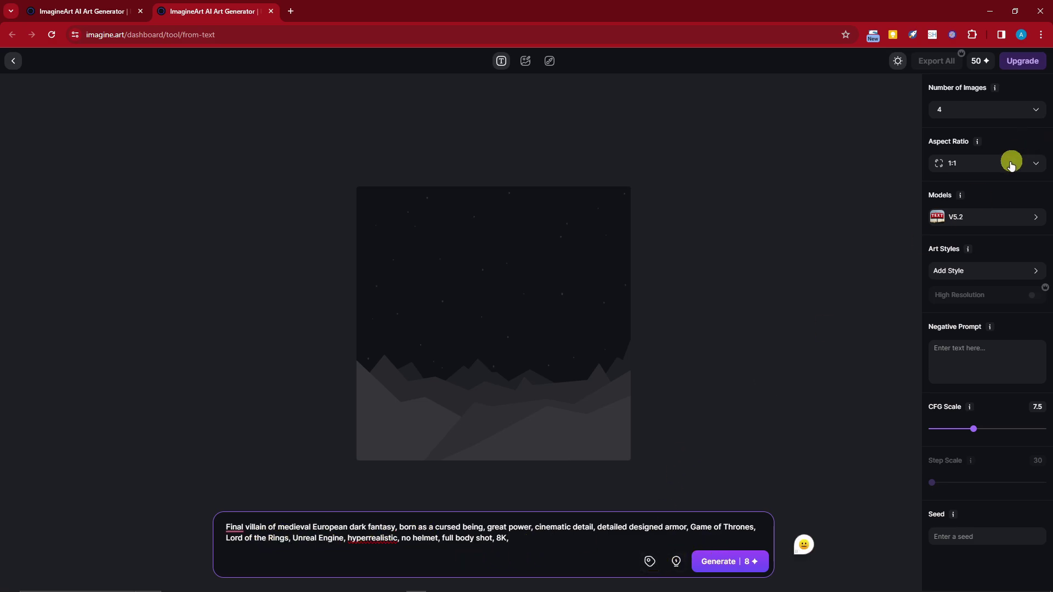
pyautogui.moveTo(417, 588)
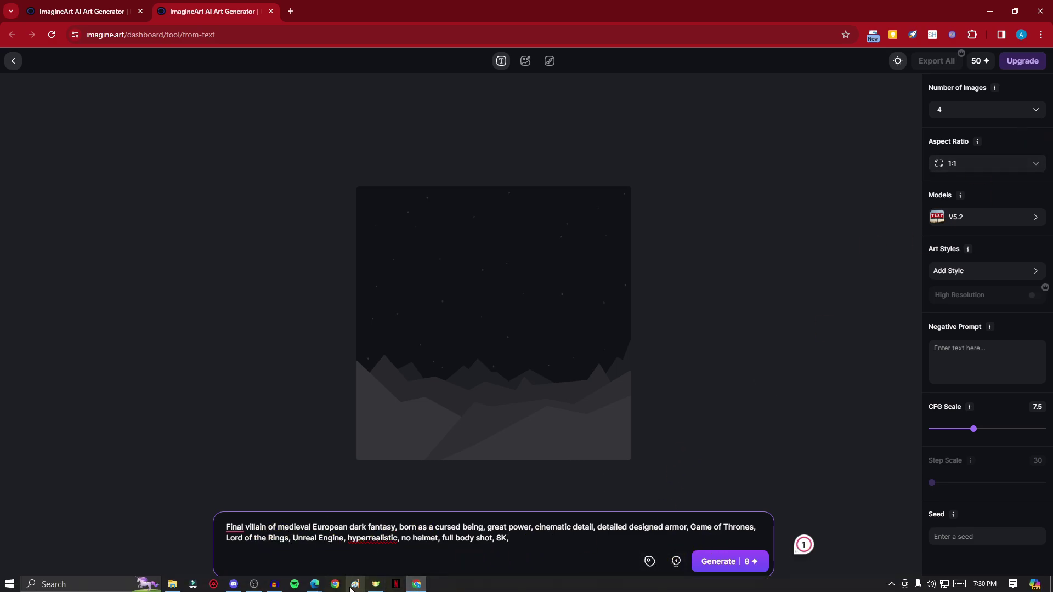
pyautogui.moveTo(321, 588)
pyautogui.click(373, 540)
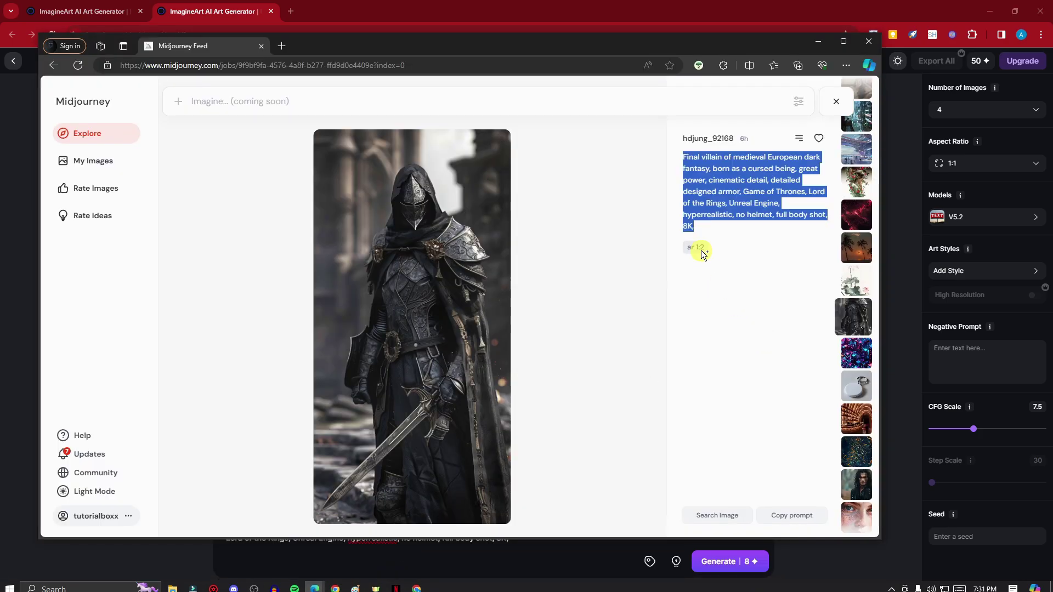
pyautogui.click(818, 42)
# Keep the 1:1 aspect ratio and set Number of Images to 1
pyautogui.click(961, 163)
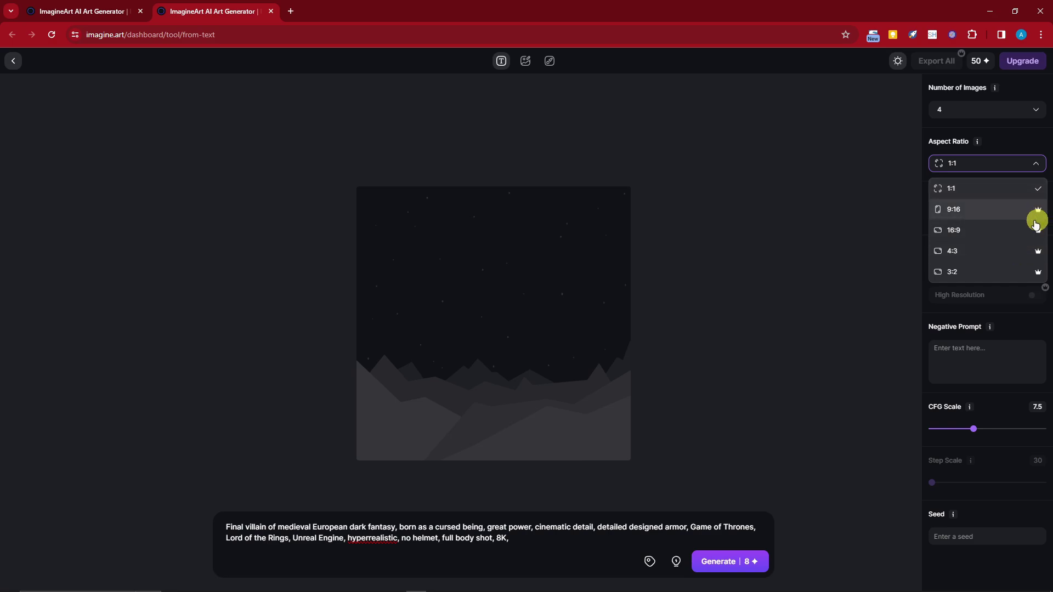
pyautogui.click(877, 137)
pyautogui.click(985, 114)
pyautogui.click(960, 127)
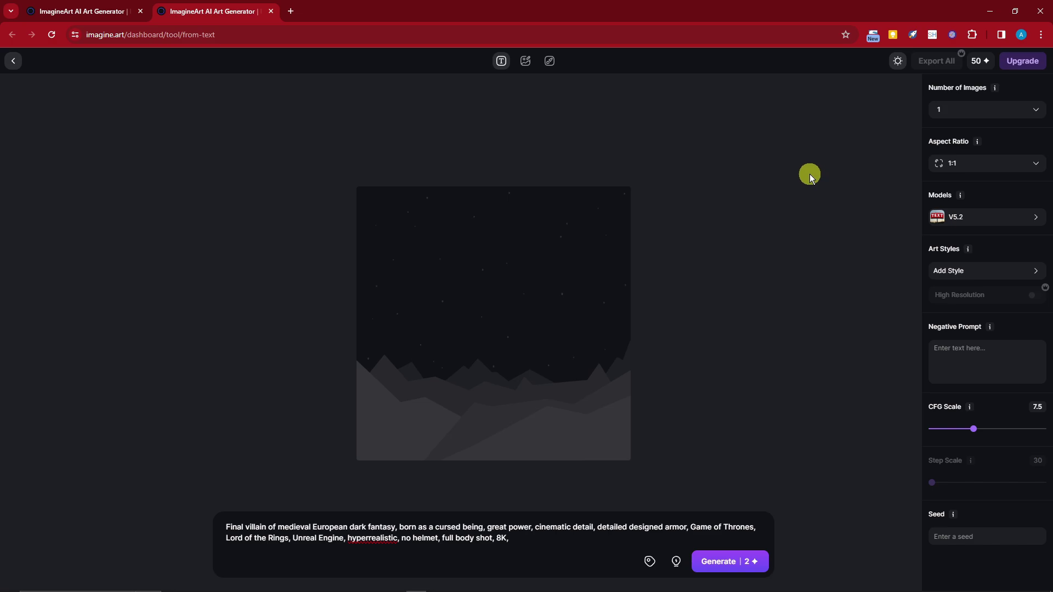
# Open the Art Styles panel and apply the Minimalism style
pyautogui.click(985, 271)
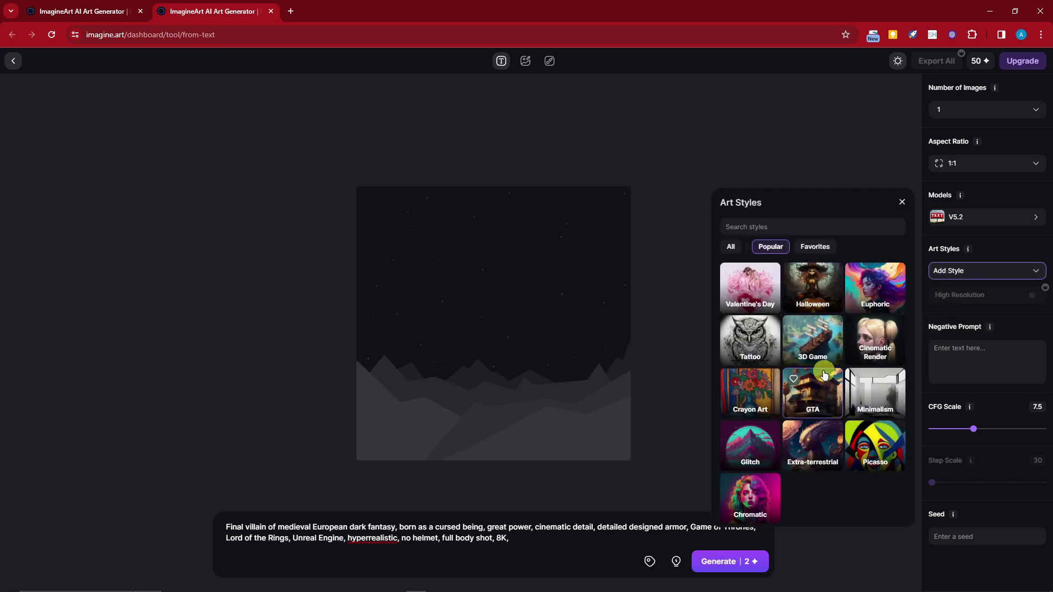
pyautogui.scroll(-1, 819, 381)
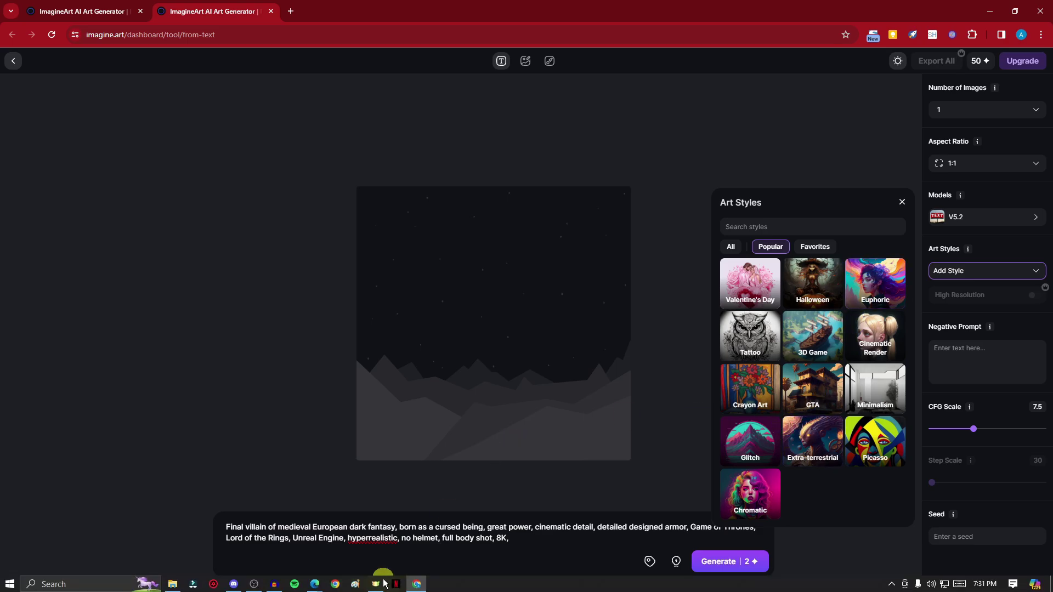
pyautogui.moveTo(317, 588)
pyautogui.click(373, 542)
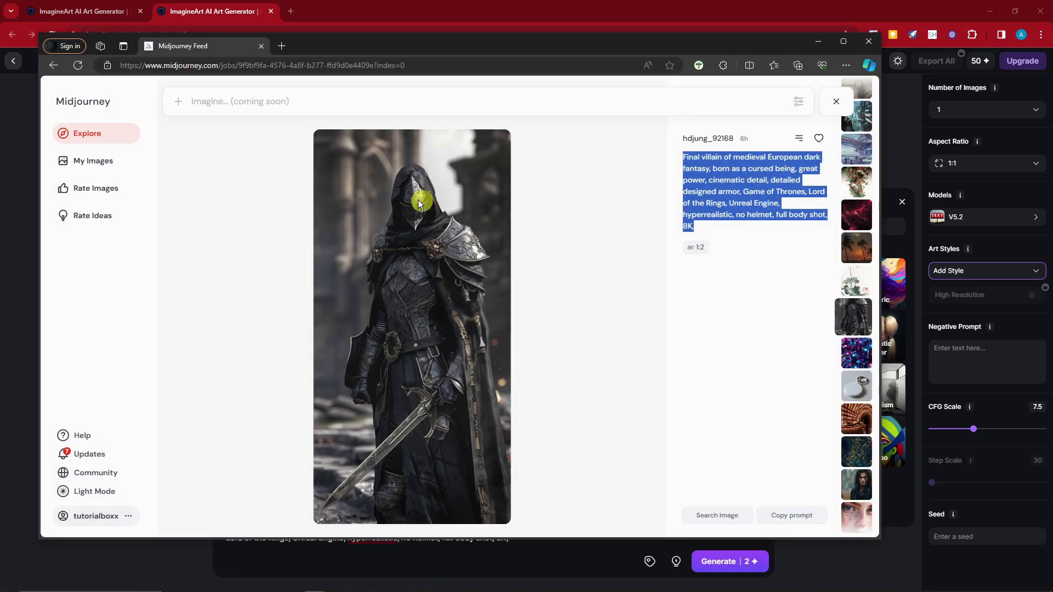
pyautogui.click(818, 41)
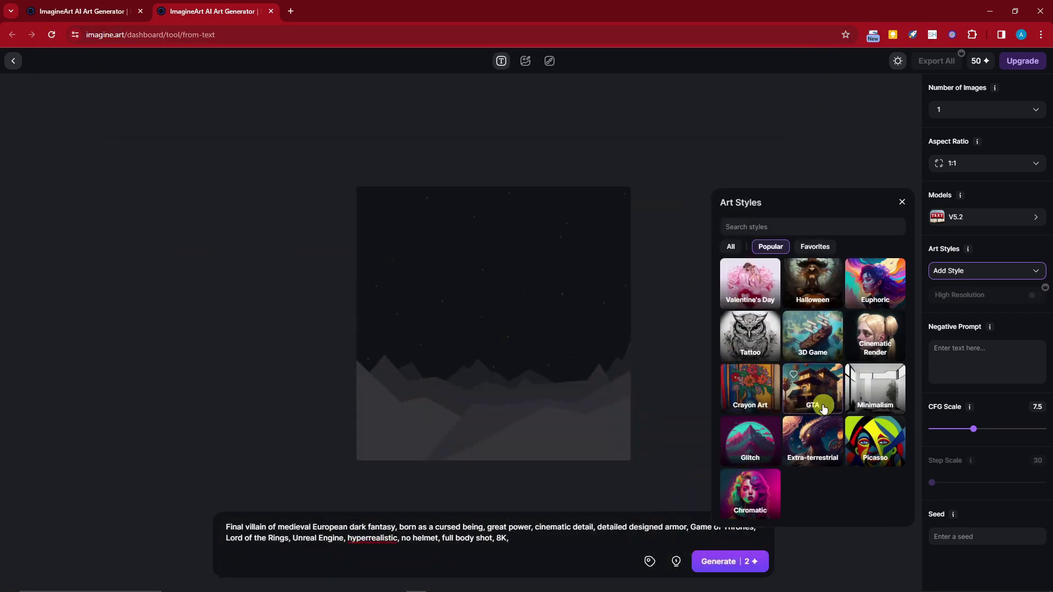
pyautogui.click(877, 397)
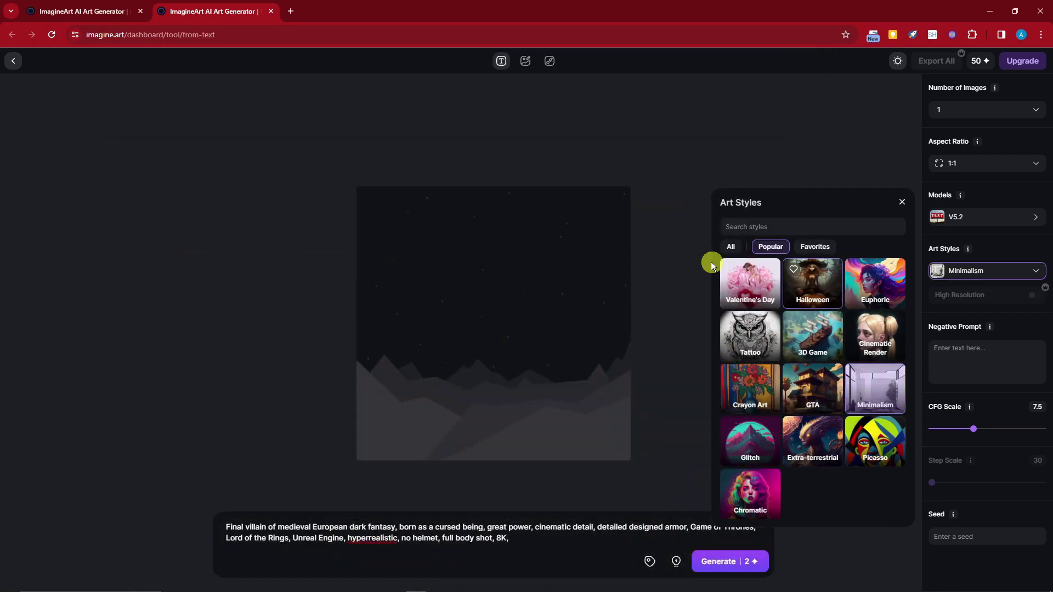
# Show all art styles, try Samurai, then settle on Medieval and close the picker
pyautogui.click(730, 246)
pyautogui.scroll(-3, 858, 384)
pyautogui.scroll(-5, 862, 408)
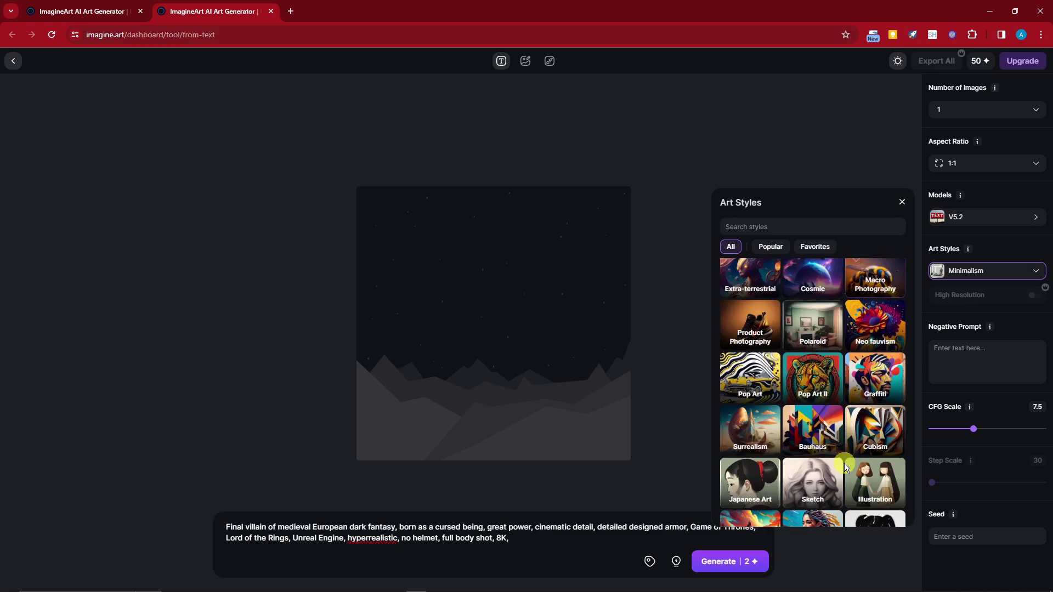
pyautogui.scroll(-4, 838, 449)
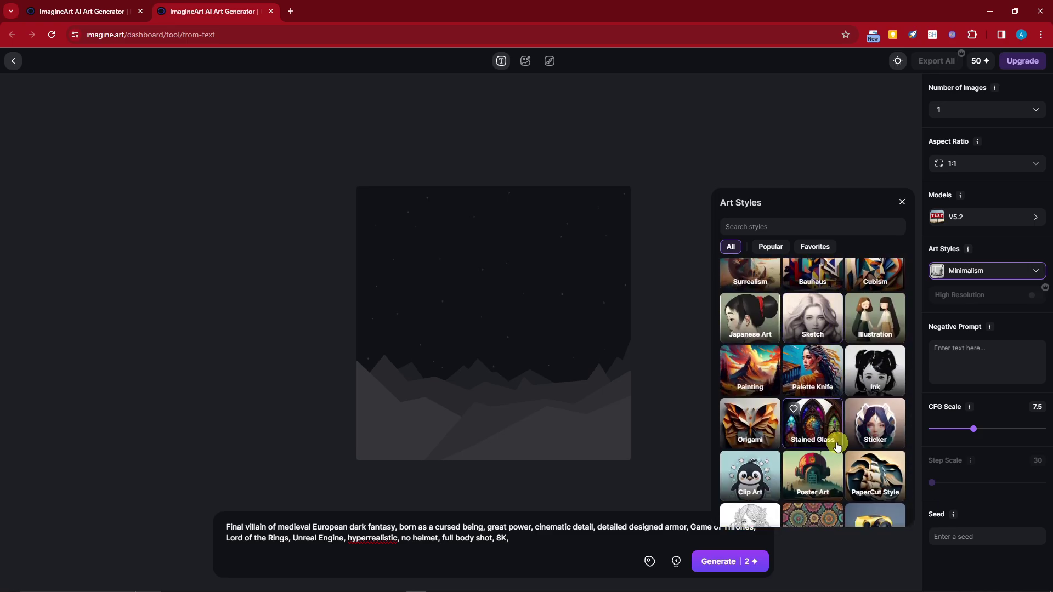
pyautogui.scroll(-1, 840, 446)
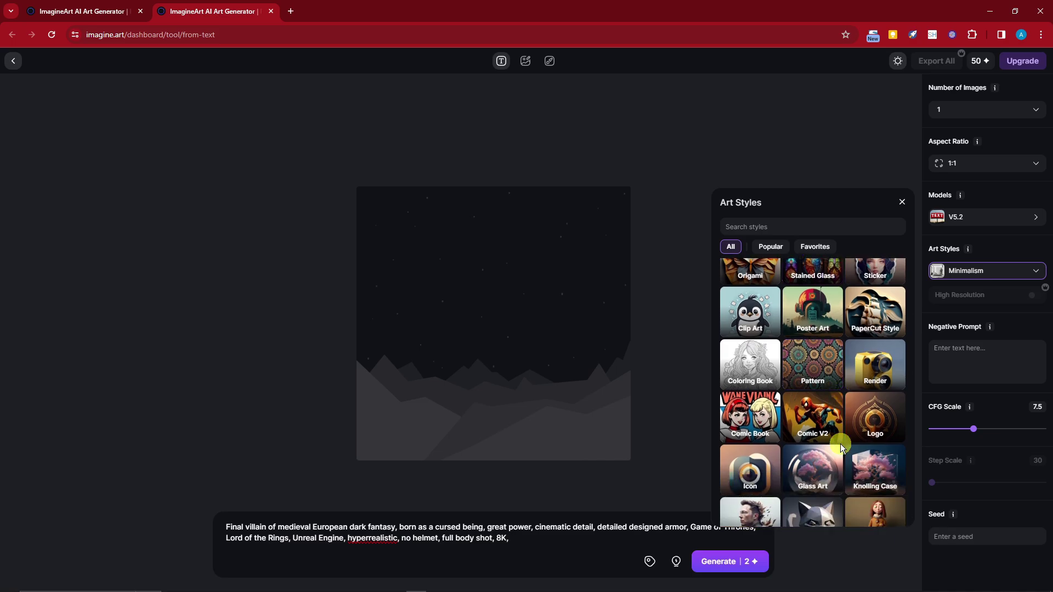
pyautogui.click(840, 444)
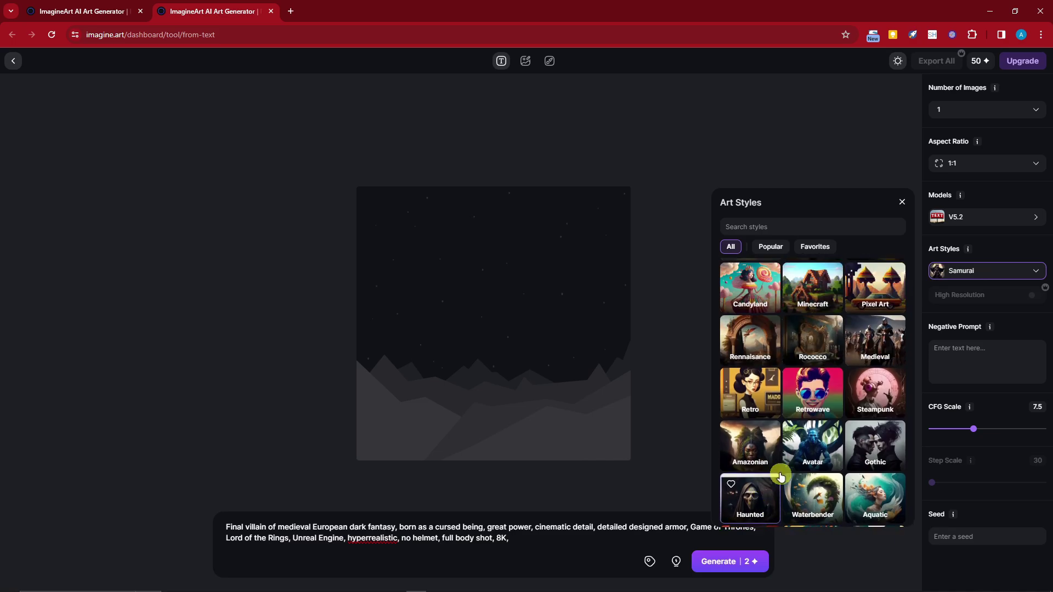
pyautogui.click(878, 343)
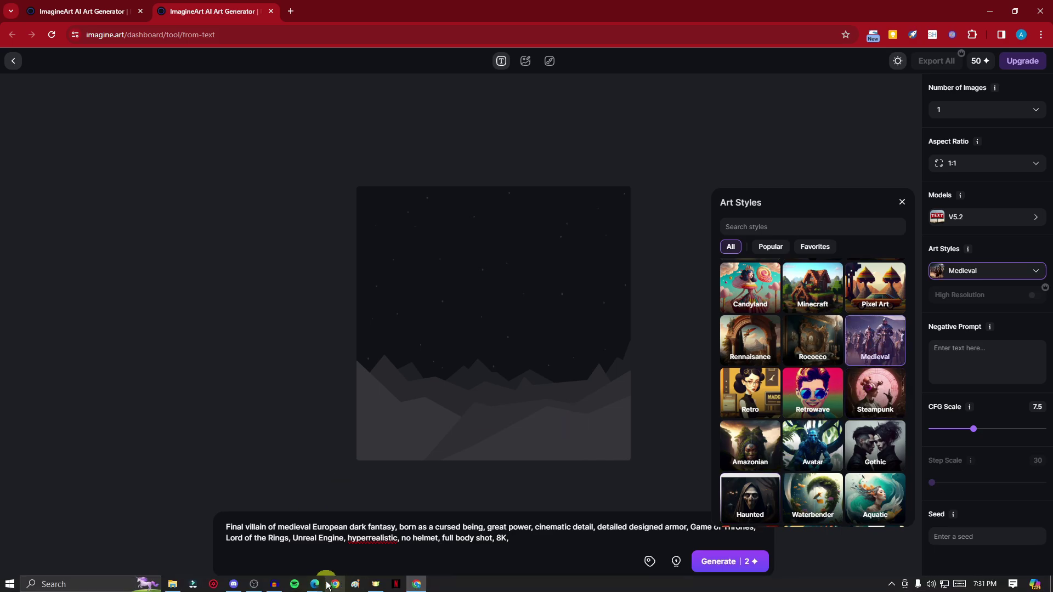
pyautogui.moveTo(315, 584)
pyautogui.click(373, 529)
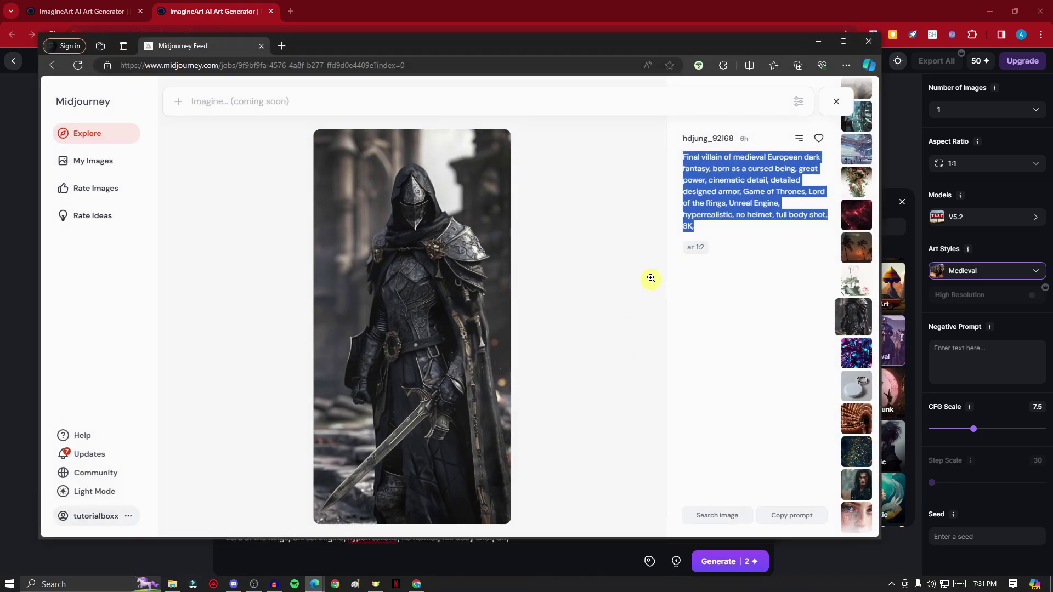
pyautogui.click(818, 41)
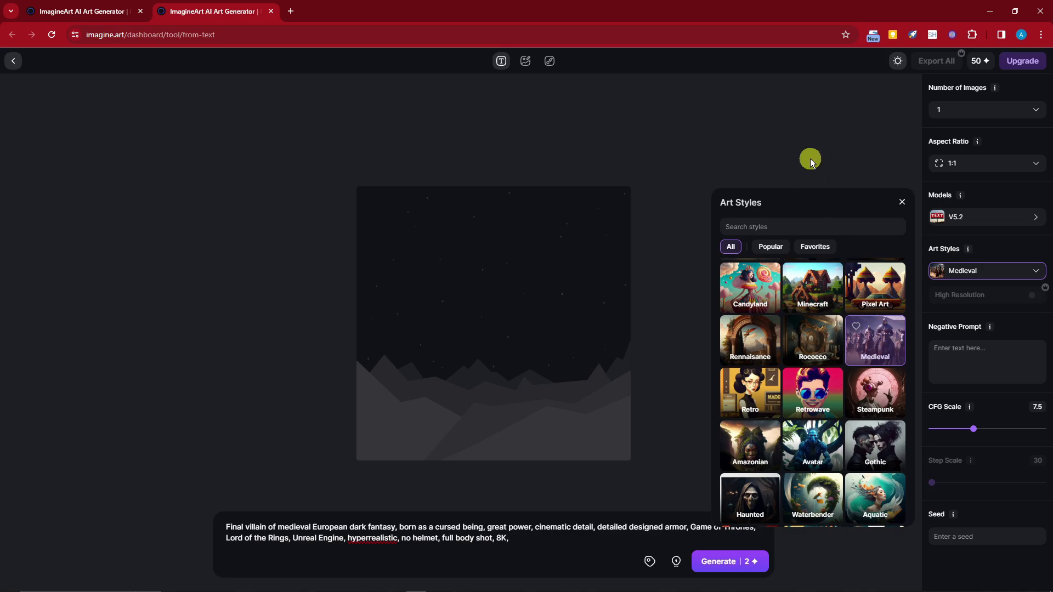
pyautogui.click(902, 202)
# Review the Models list, keep V5.2, and generate the Medieval villain image
pyautogui.click(969, 215)
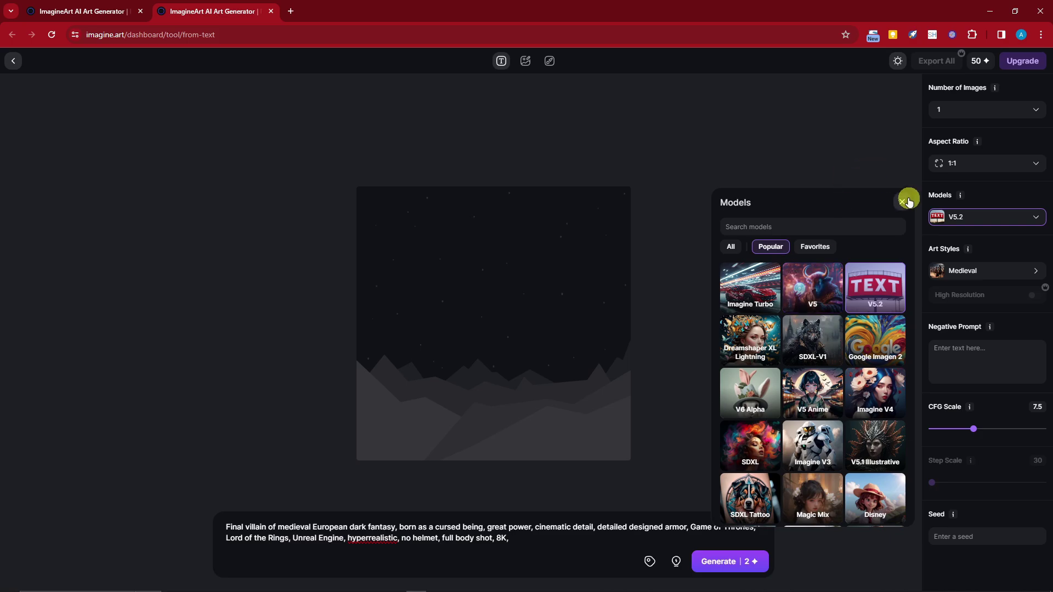
pyautogui.scroll(-4, 822, 464)
pyautogui.scroll(4, 822, 464)
pyautogui.scroll(-4, 843, 391)
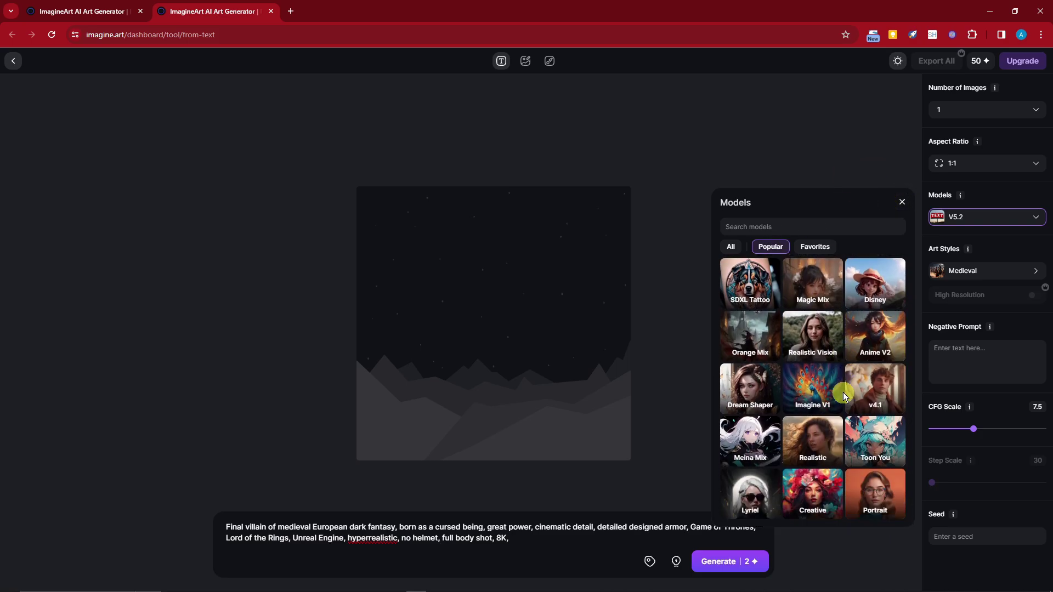
pyautogui.click(904, 202)
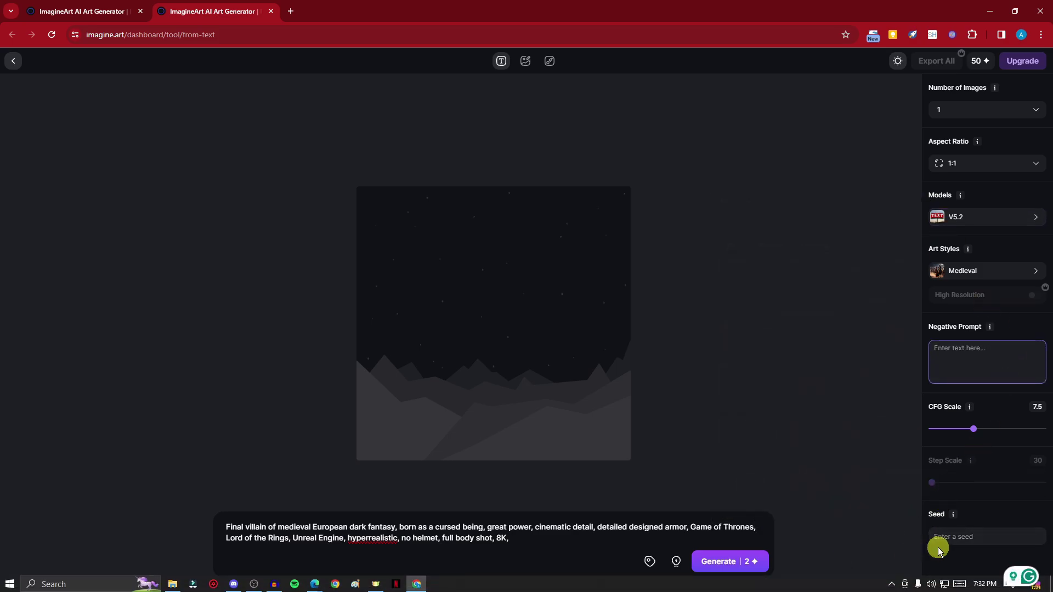
pyautogui.click(734, 569)
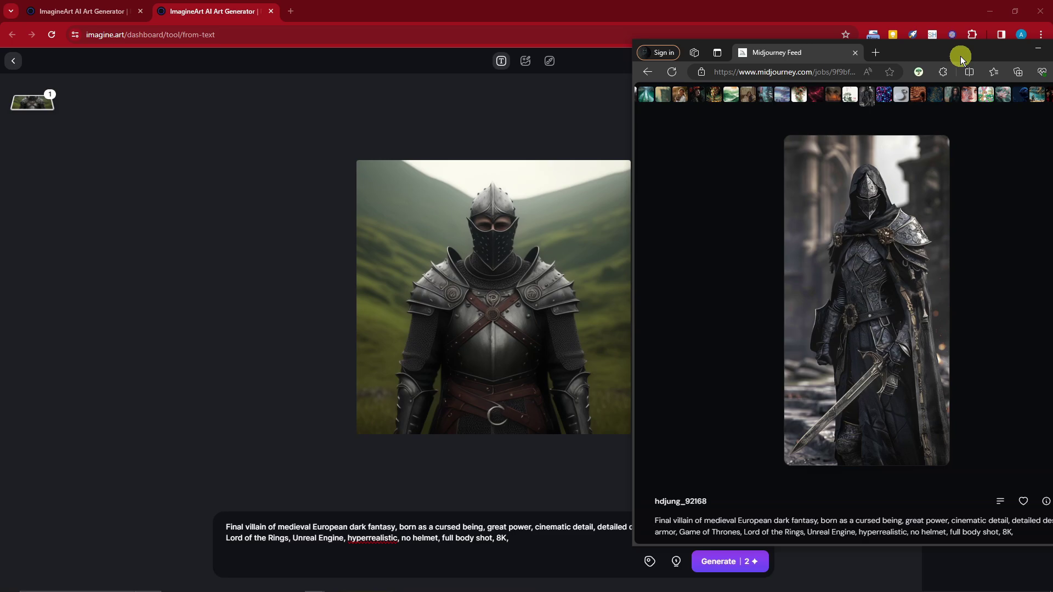
# Enlarge the Midjourney knight reference for comparison, then move it aside and minimize it
pyautogui.click(882, 217)
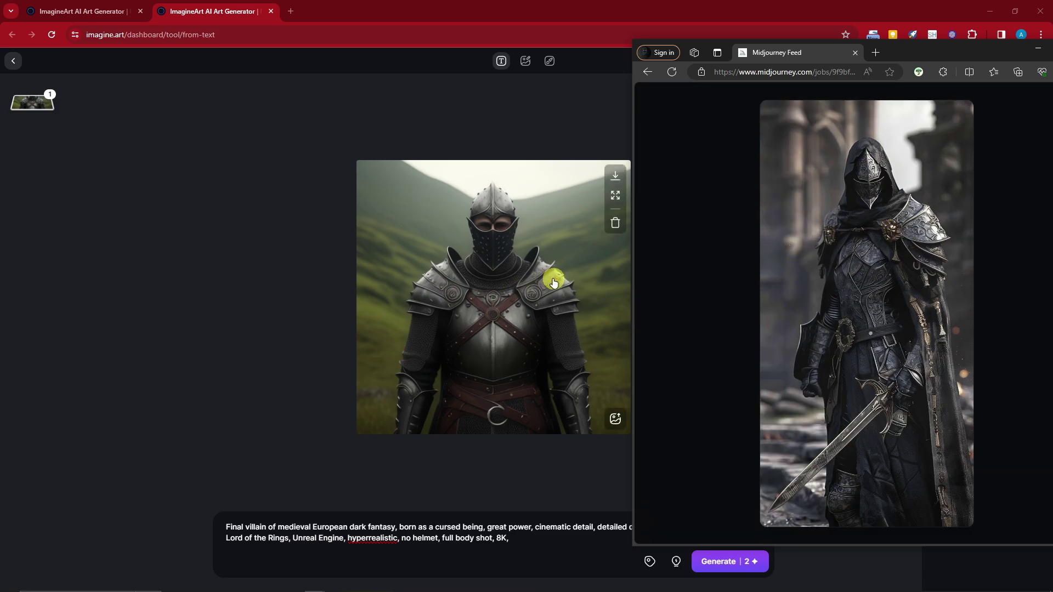
pyautogui.click(860, 278)
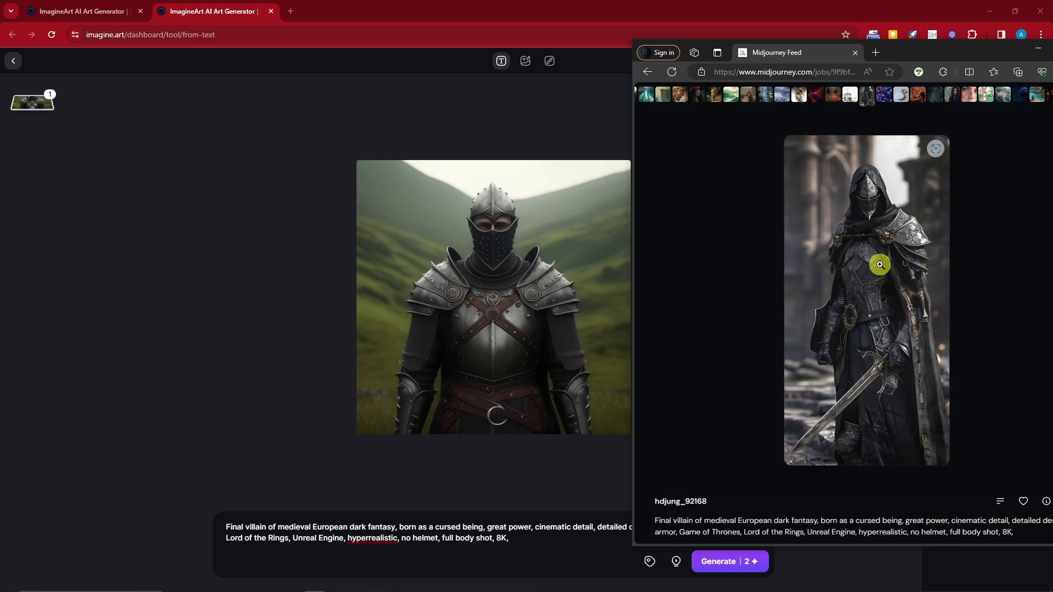
pyautogui.moveTo(919, 52); pyautogui.dragTo(323, 181)
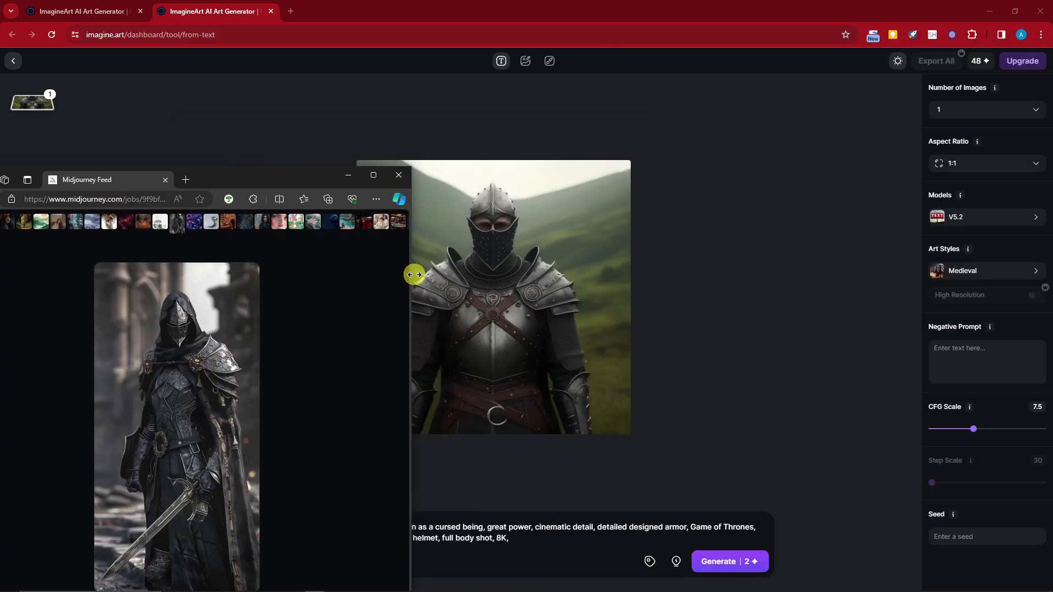
pyautogui.click(347, 175)
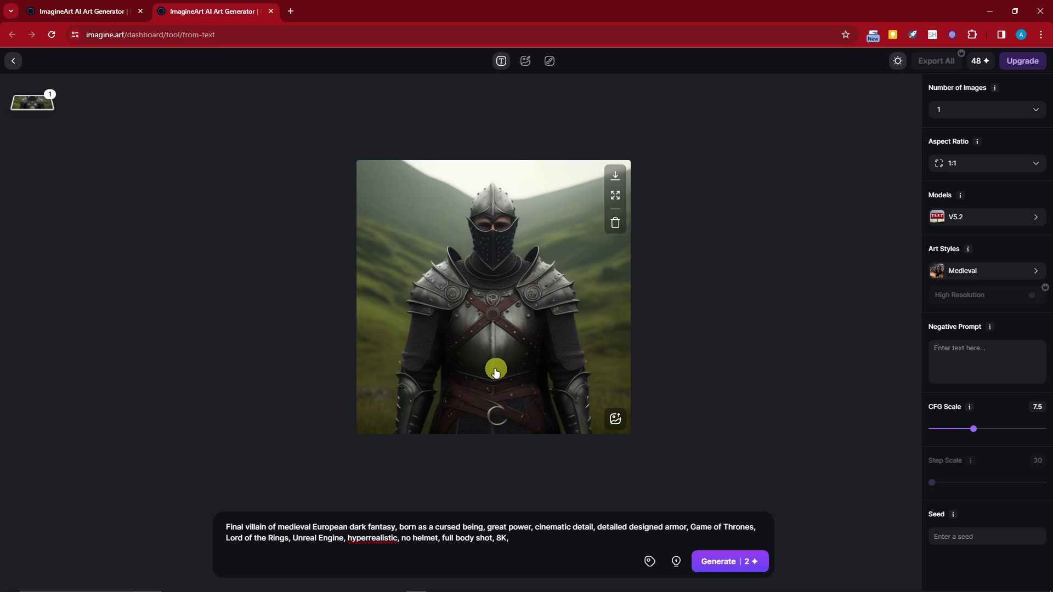
# Highlight parts of the prompt, including the 'dark fantasy' phrase, then deselect
pyautogui.moveTo(284, 528); pyautogui.dragTo(439, 528)
pyautogui.click(485, 537)
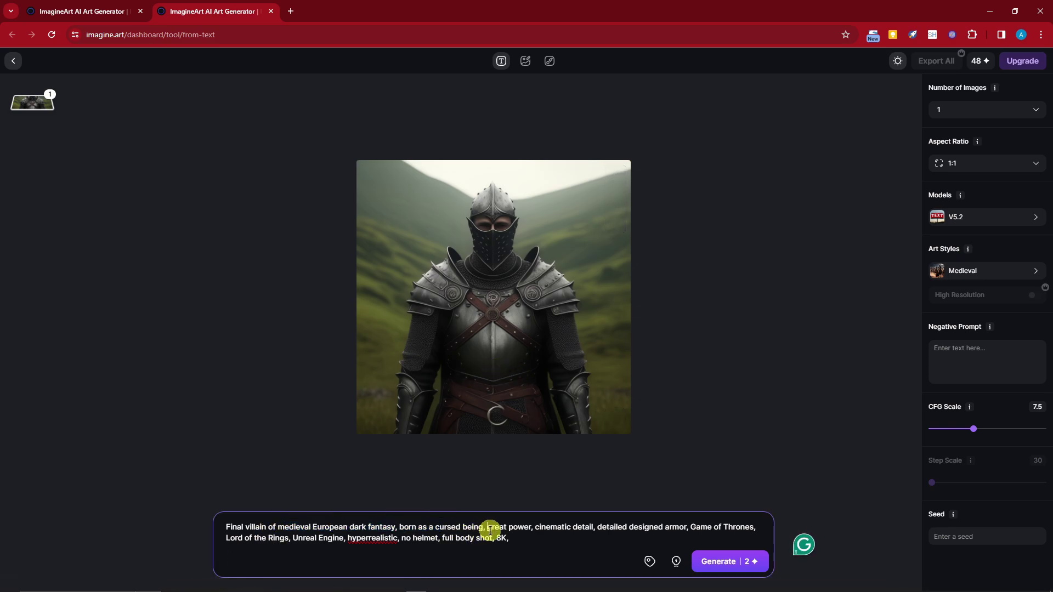
pyautogui.moveTo(351, 527); pyautogui.dragTo(411, 527)
pyautogui.click(412, 527)
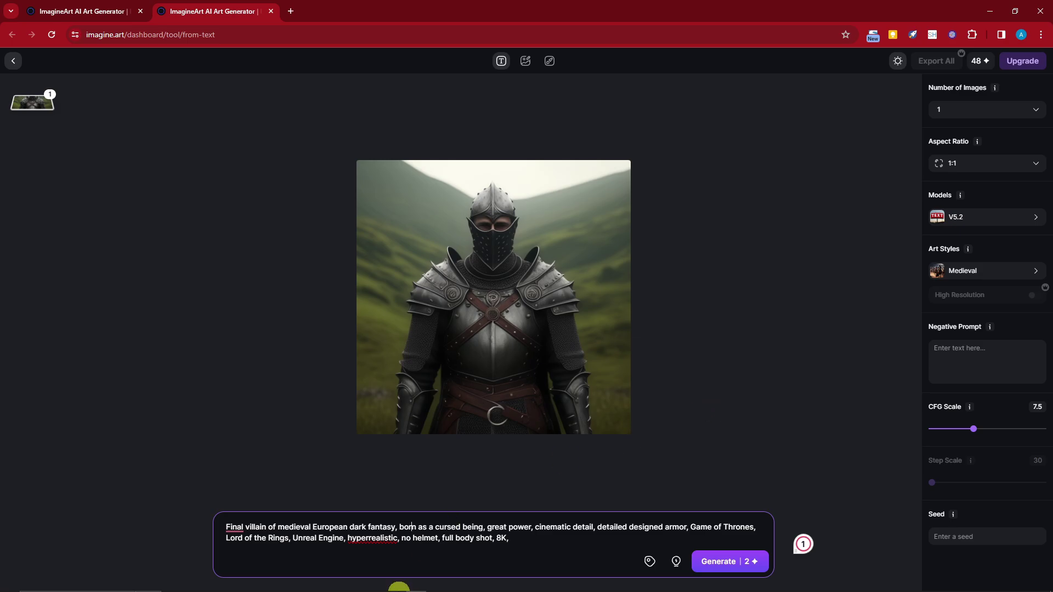
# Bring Midjourney back, reposition and widen its window, and close the knight detail view
pyautogui.moveTo(450, 588)
pyautogui.moveTo(324, 586)
pyautogui.click(375, 532)
pyautogui.moveTo(343, 186); pyautogui.dragTo(451, 100)
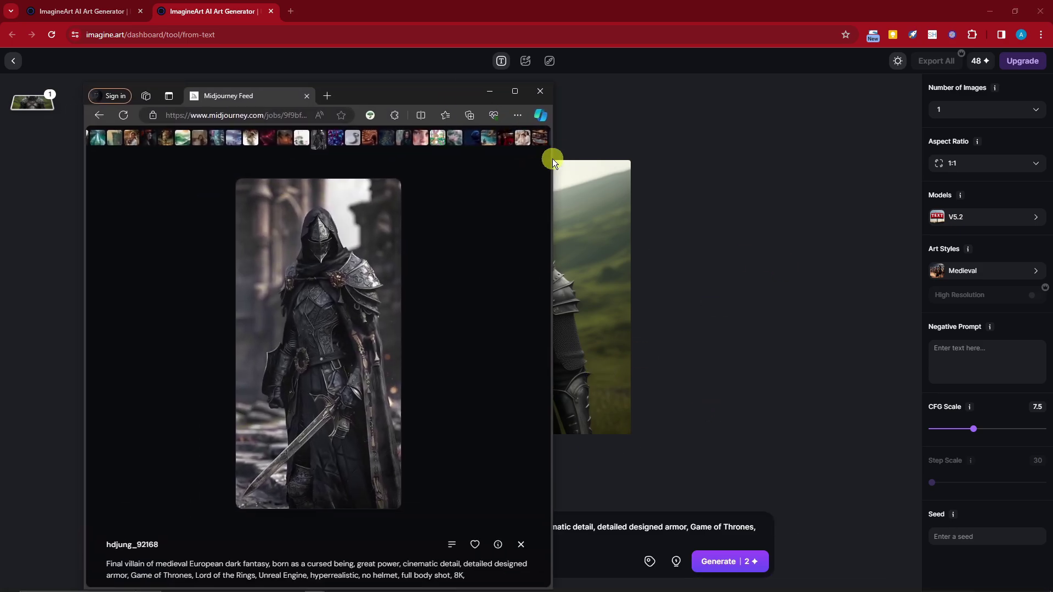
pyautogui.moveTo(552, 159); pyautogui.dragTo(728, 160)
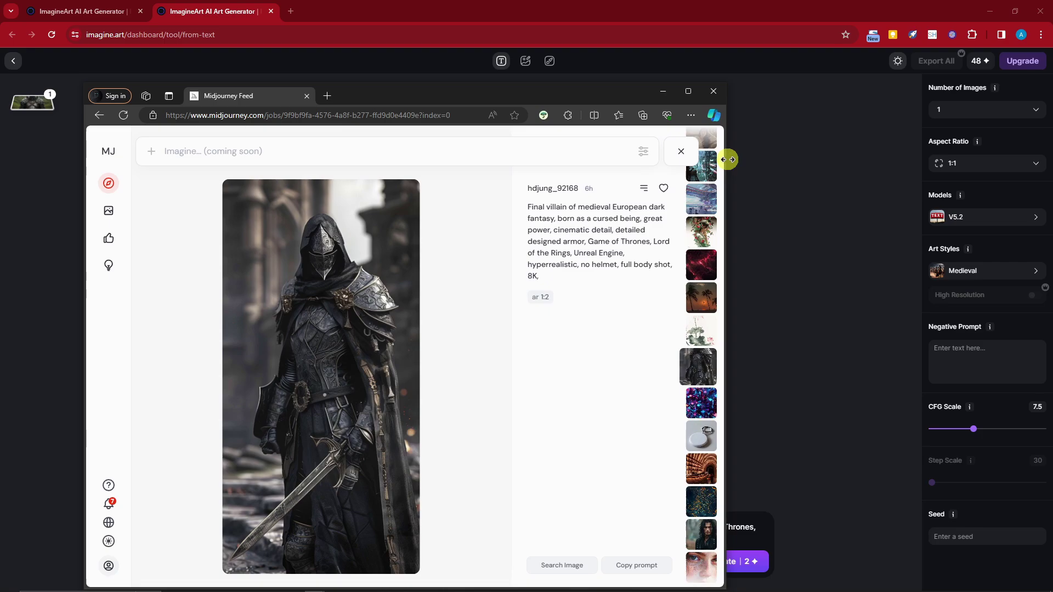
pyautogui.click(681, 153)
# Search Midjourney for GTA images, open the moustached man-in-cap portrait, and select its prompt
pyautogui.click(664, 151)
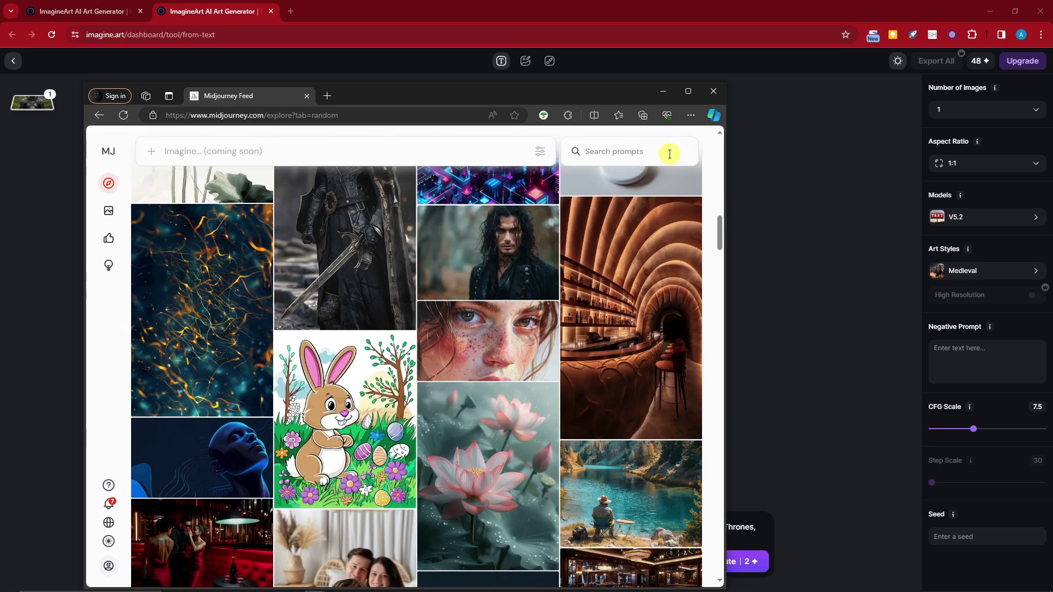
pyautogui.write('GTA')
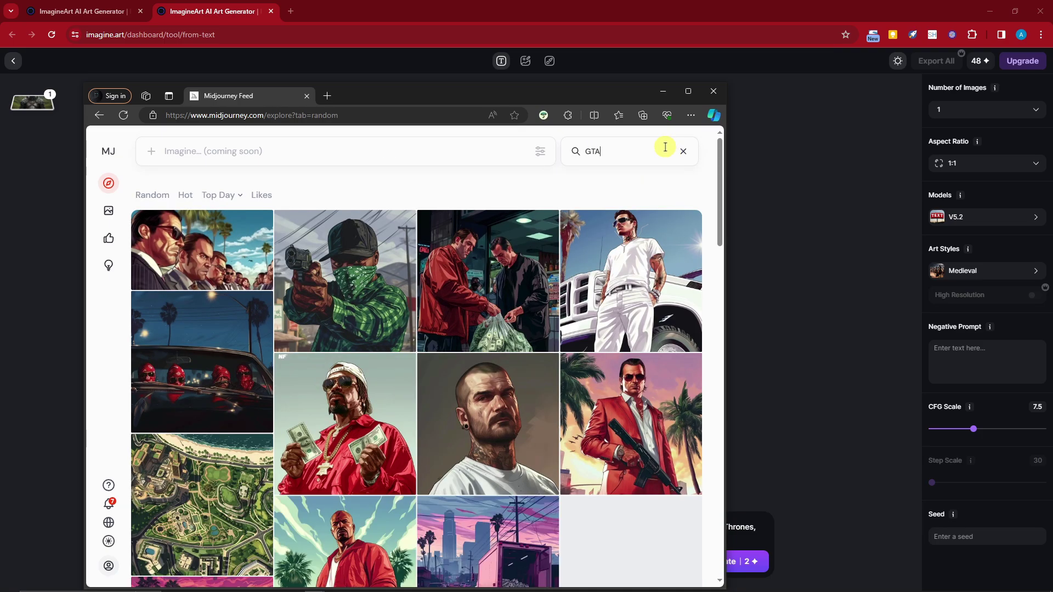
pyautogui.scroll(-3, 399, 384)
pyautogui.scroll(-10, 411, 394)
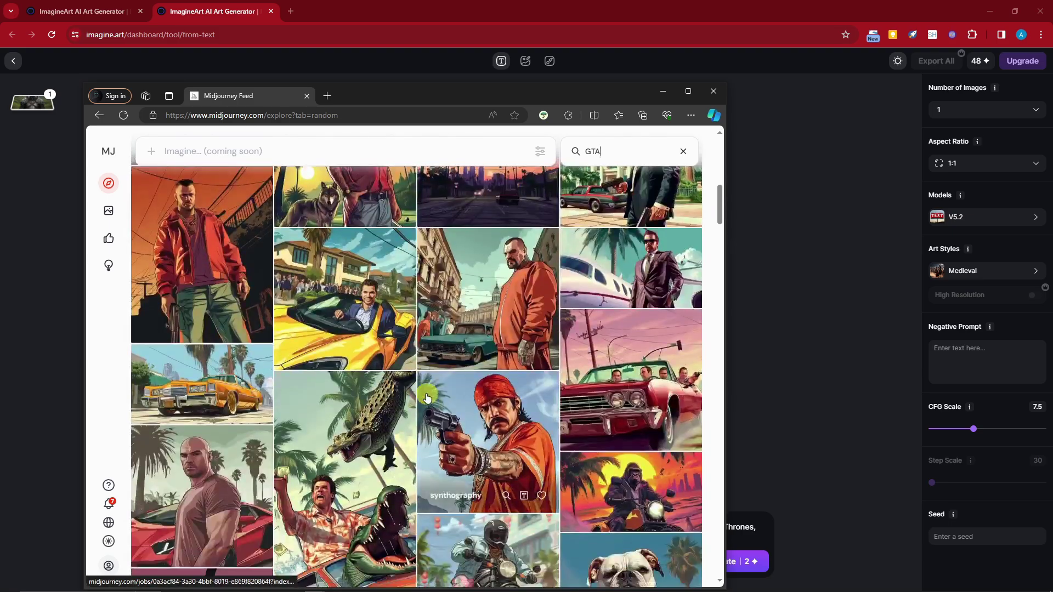
pyautogui.scroll(-10, 429, 397)
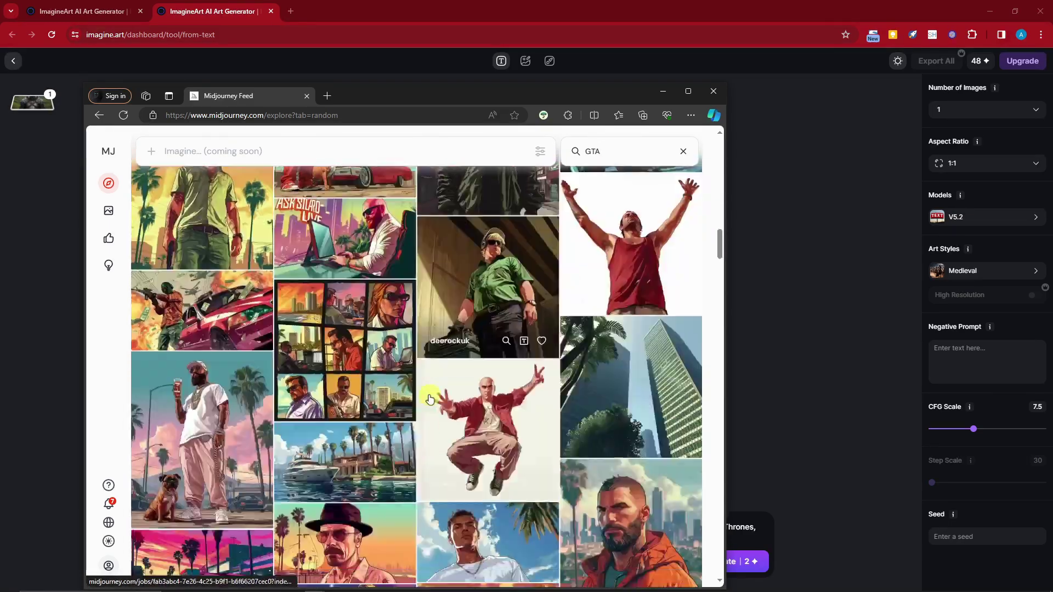
pyautogui.scroll(-3, 430, 399)
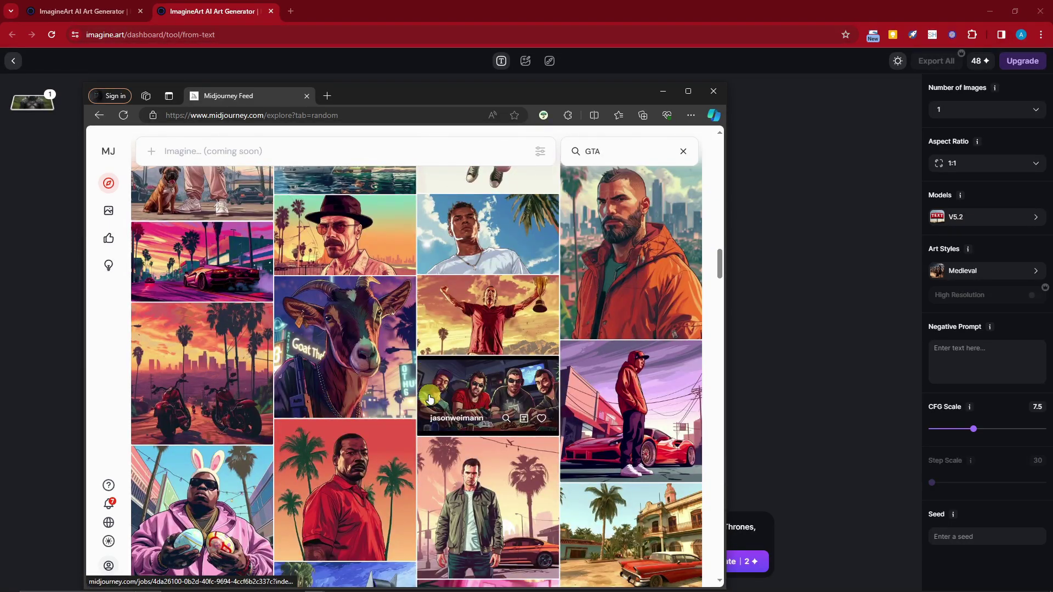
pyautogui.scroll(-10, 430, 398)
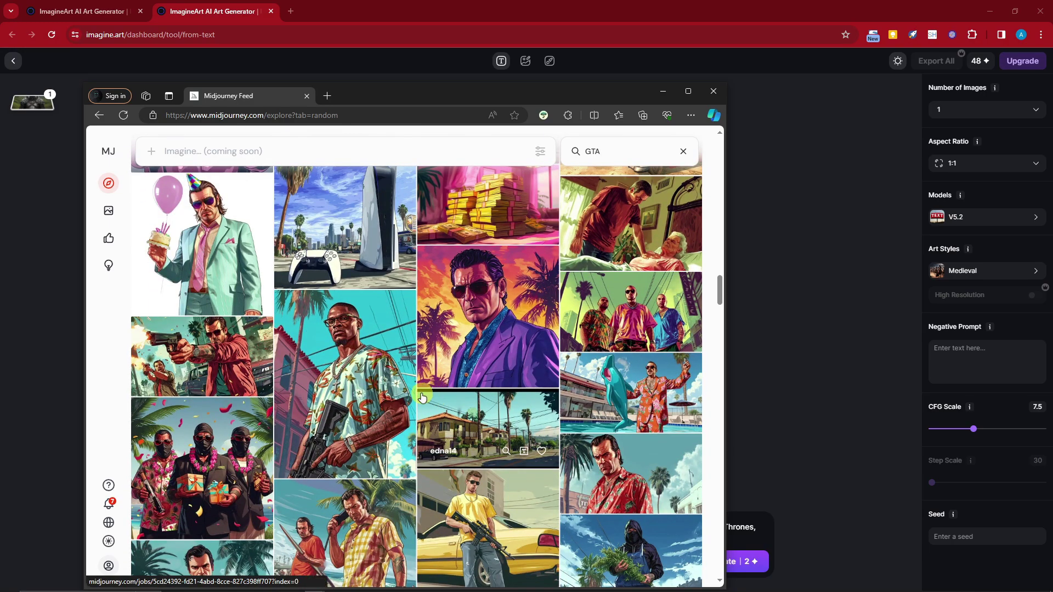
pyautogui.scroll(-4, 421, 397)
pyautogui.scroll(-7, 422, 397)
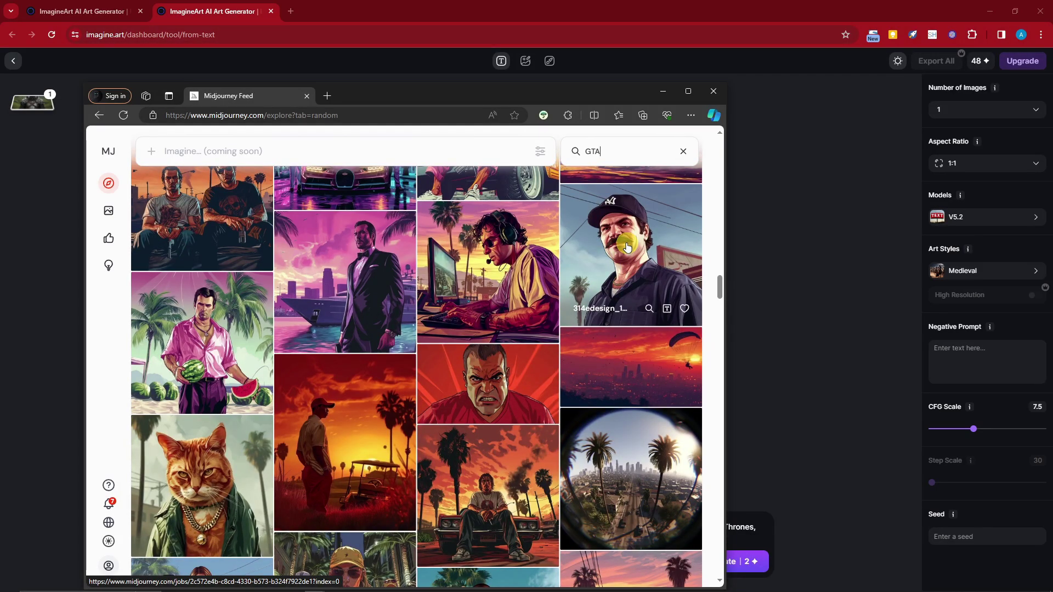
pyautogui.click(627, 247)
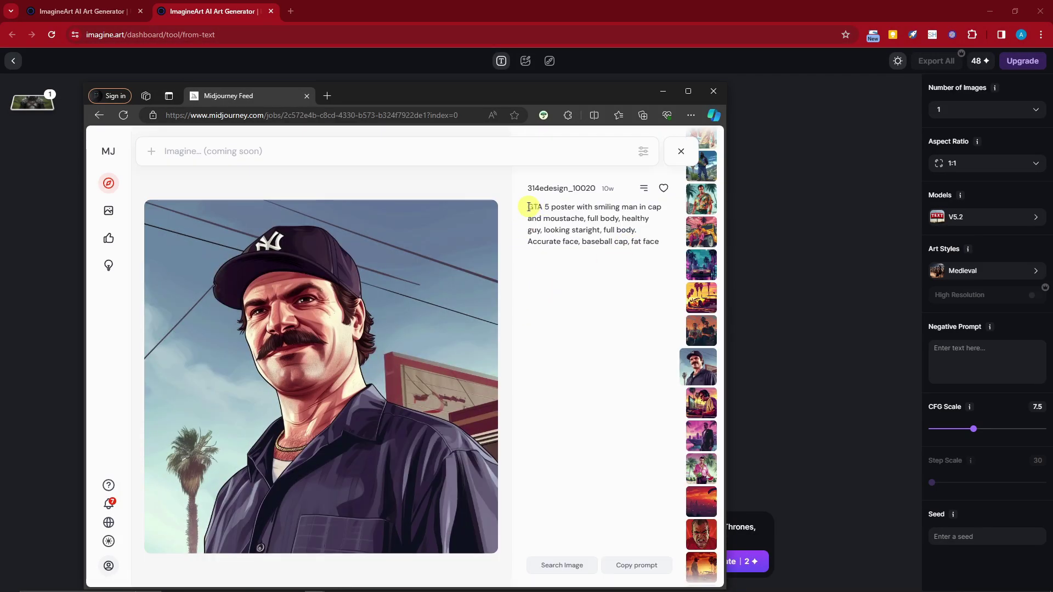
pyautogui.moveTo(528, 206); pyautogui.dragTo(675, 274)
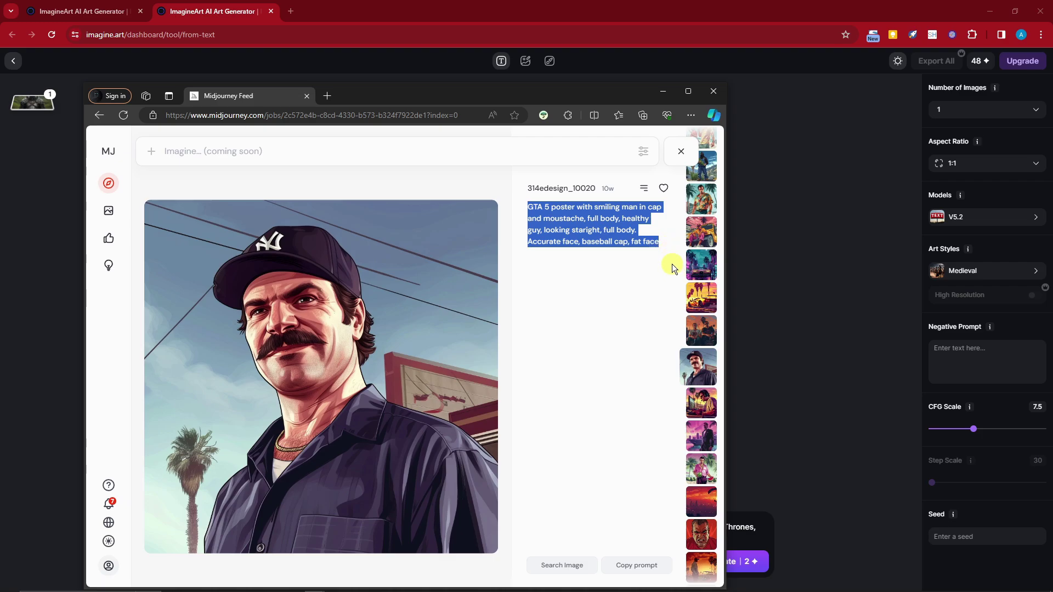
# Replace the knight prompt with the pasted GTA prompt, correcting 'staright' and 'moustache'
pyautogui.click(663, 91)
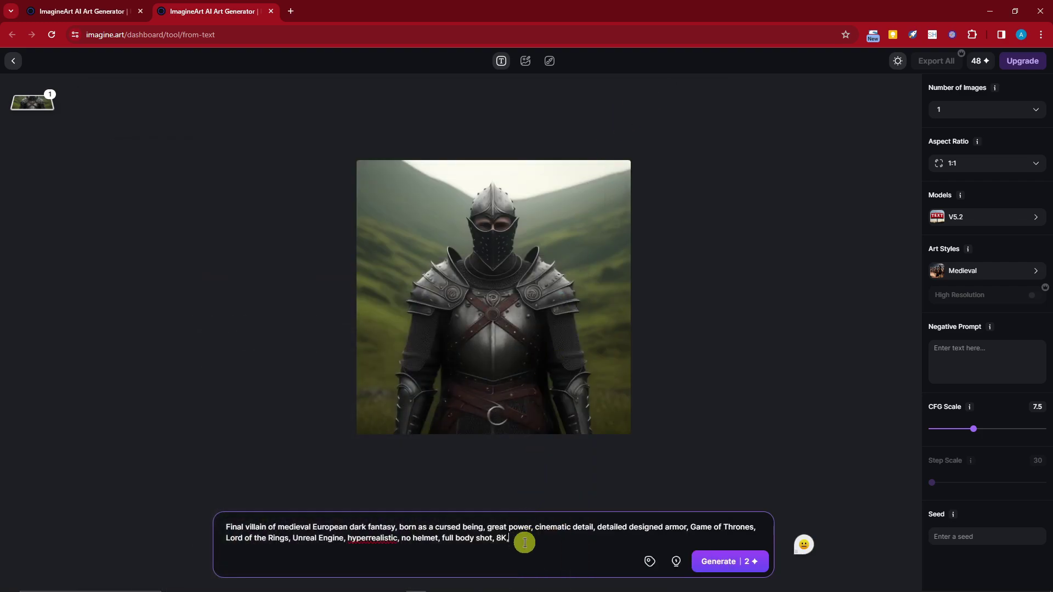
pyautogui.hotkey('ctrl', 'a')
pyautogui.hotkey('ctrl', 'v')
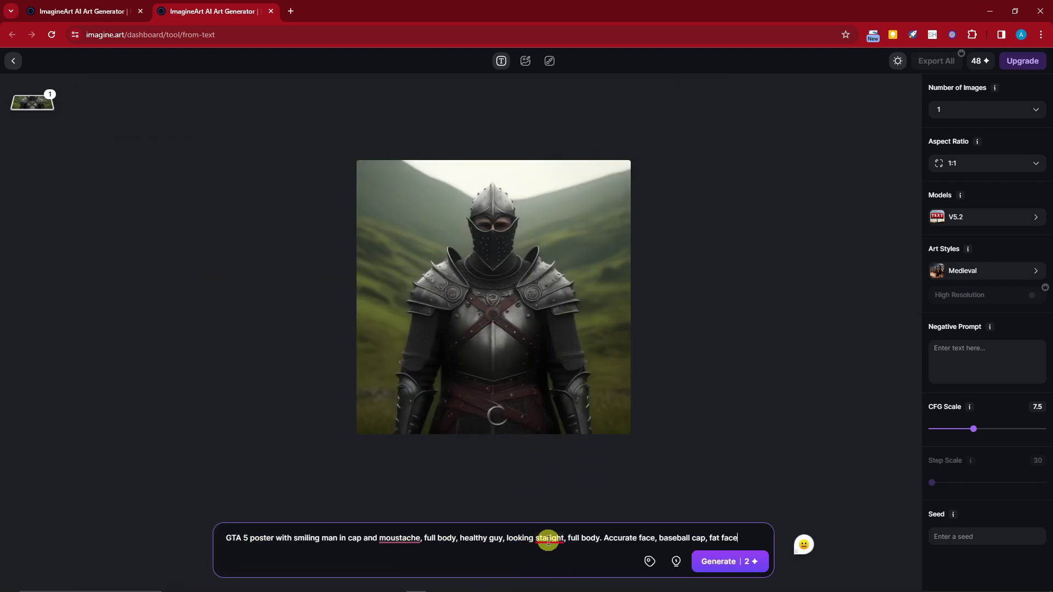
pyautogui.rightClick(543, 537)
pyautogui.click(571, 464)
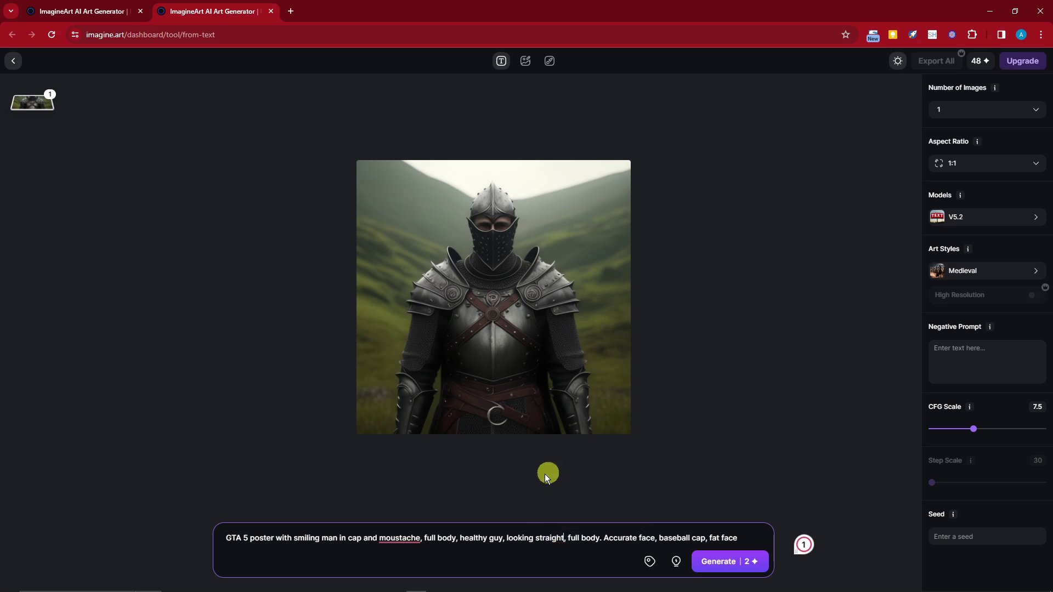
pyautogui.rightClick(379, 537)
pyautogui.click(421, 481)
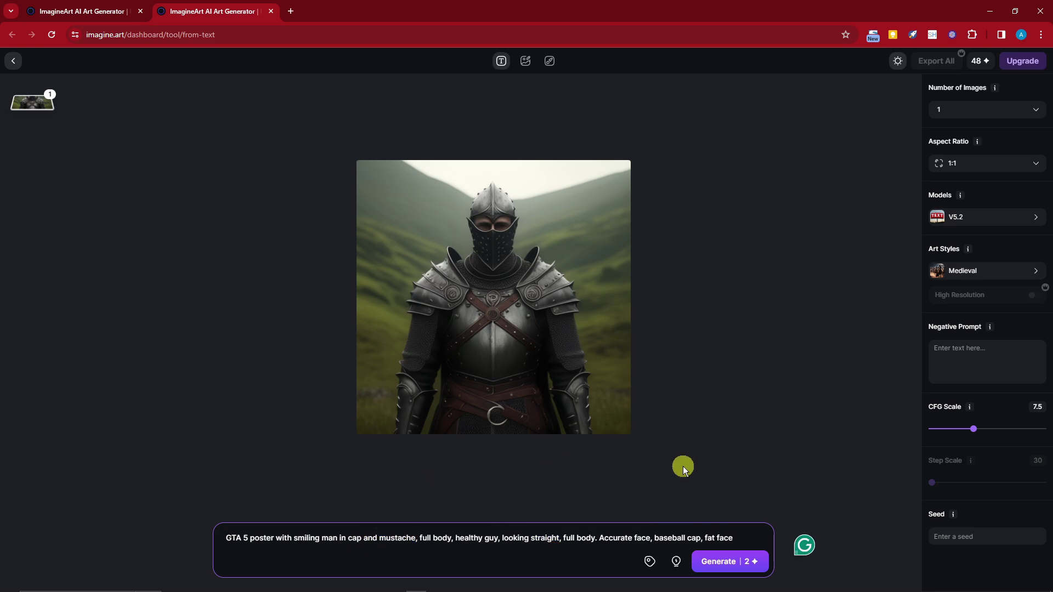
# Set the art style to Vibrant from the All styles list
pyautogui.click(973, 272)
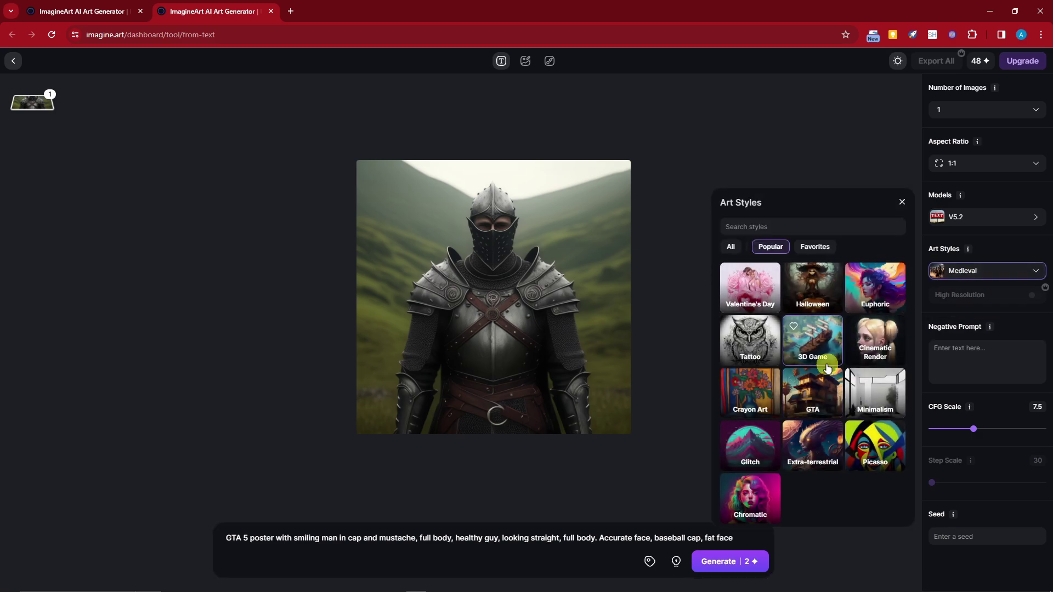
pyautogui.click(732, 246)
pyautogui.scroll(-2, 816, 370)
pyautogui.scroll(-2, 816, 371)
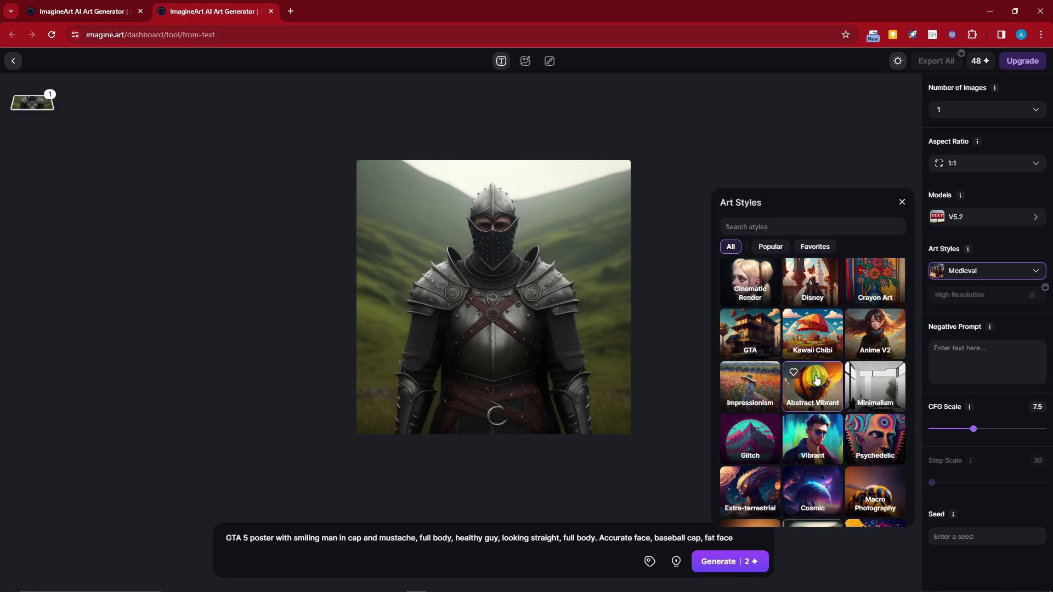
pyautogui.scroll(-2, 817, 373)
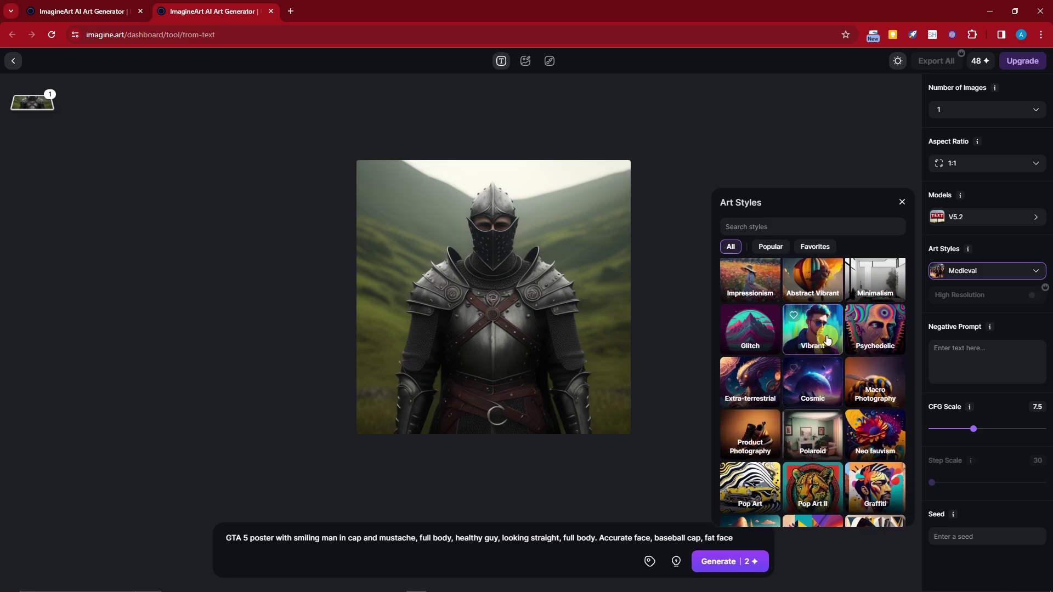
pyautogui.click(827, 340)
pyautogui.scroll(-6, 860, 419)
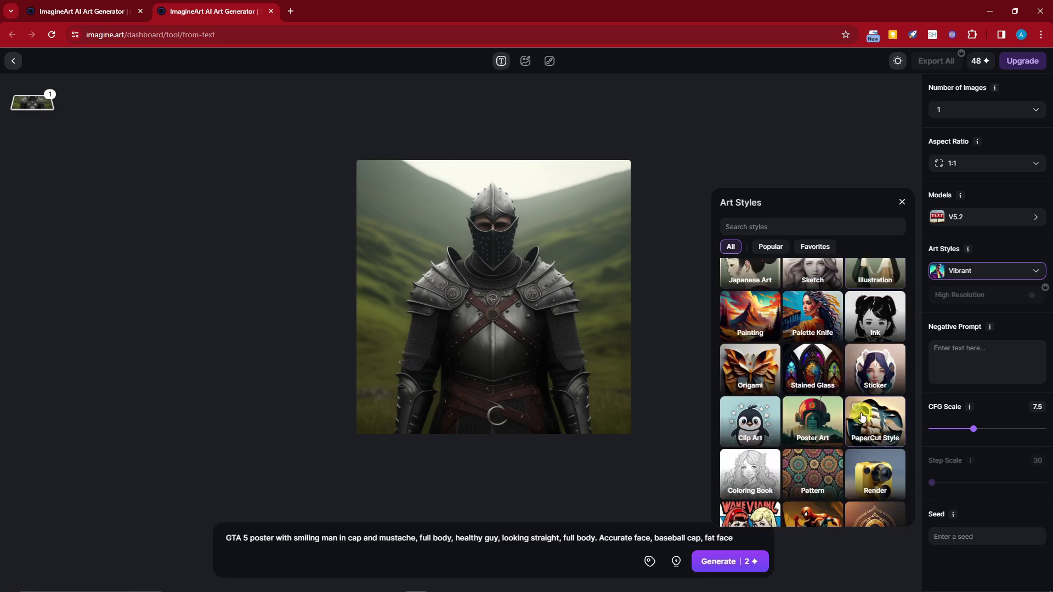
pyautogui.scroll(-3, 861, 417)
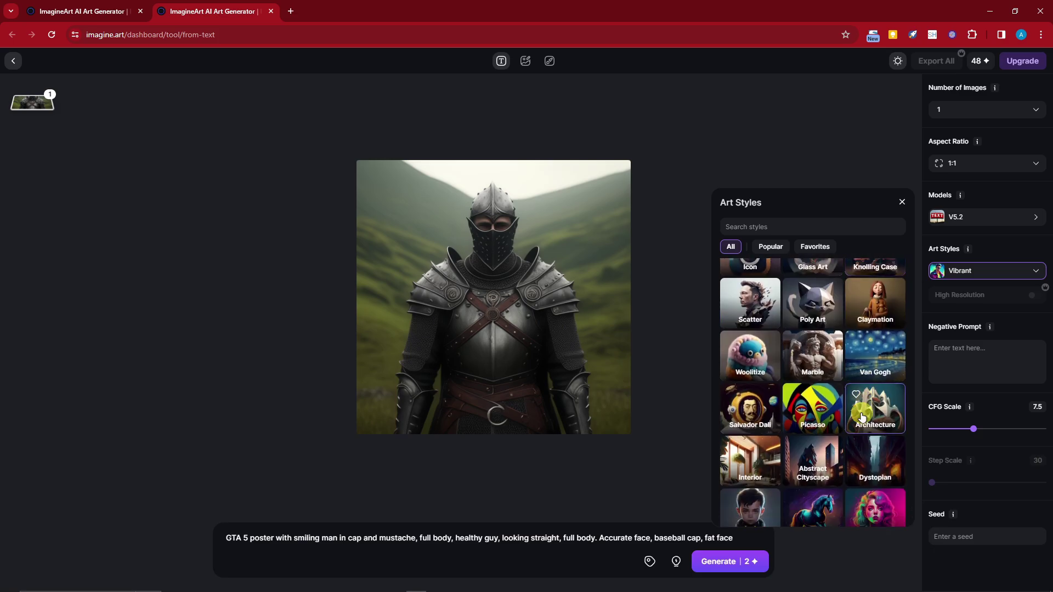
pyautogui.scroll(-5, 862, 417)
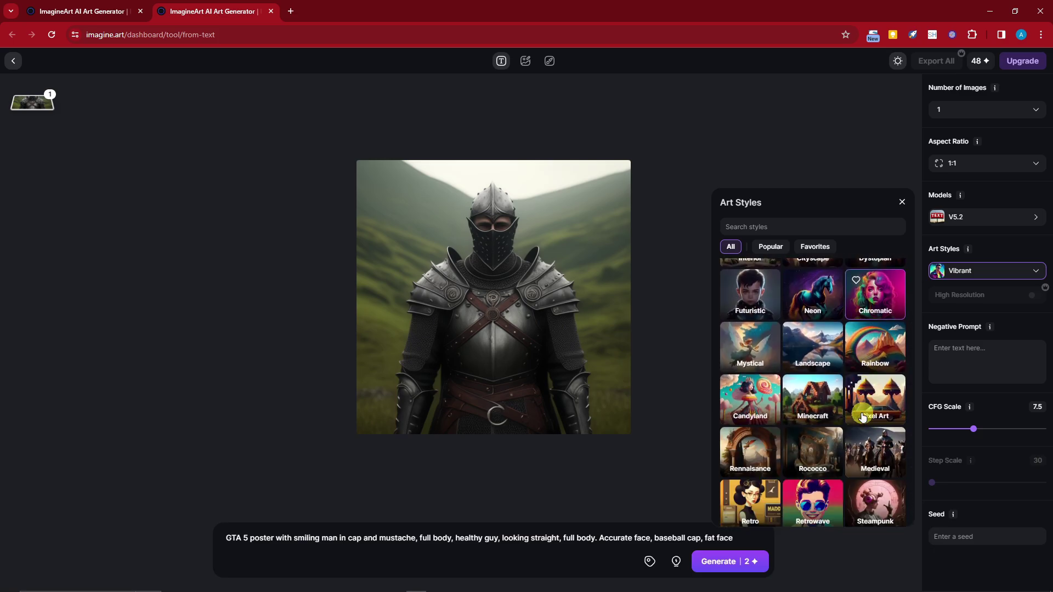
pyautogui.scroll(-4, 865, 416)
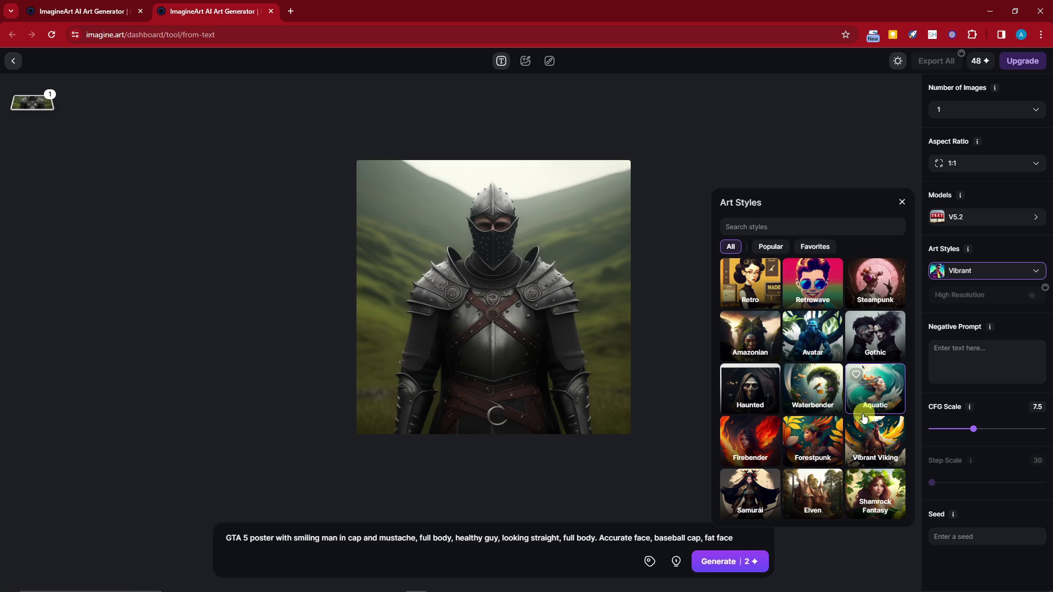
pyautogui.scroll(8, 864, 421)
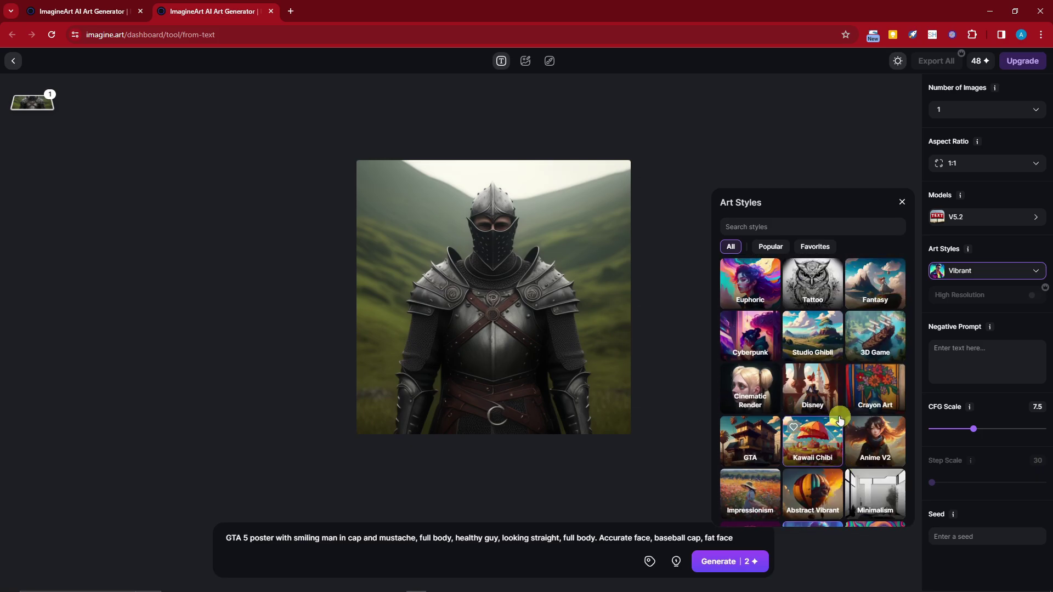
pyautogui.click(1027, 302)
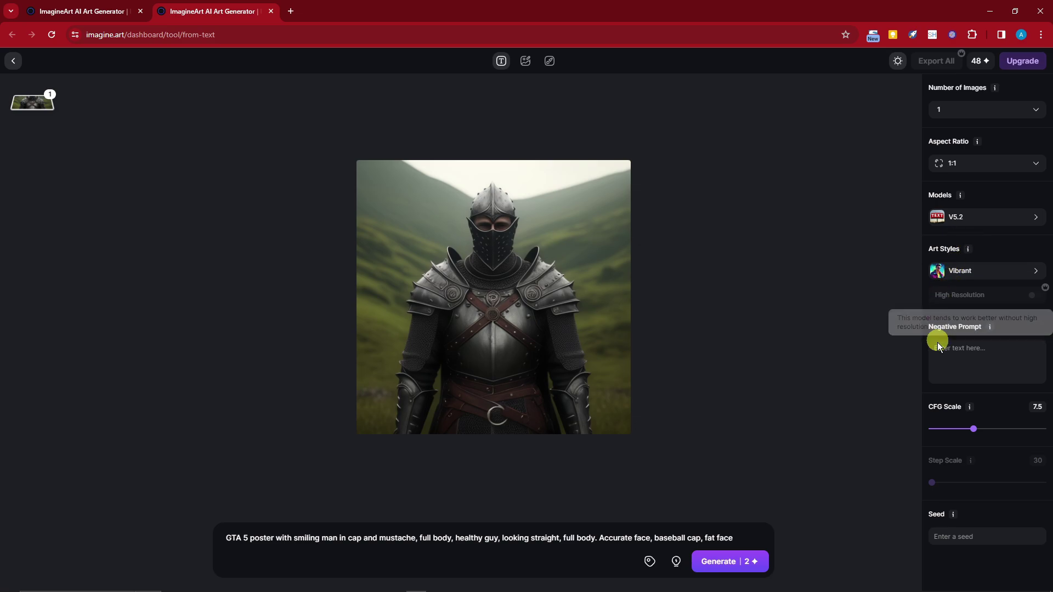
# Check the negative prompt and model list, keeping the V5.2 model
pyautogui.click(956, 360)
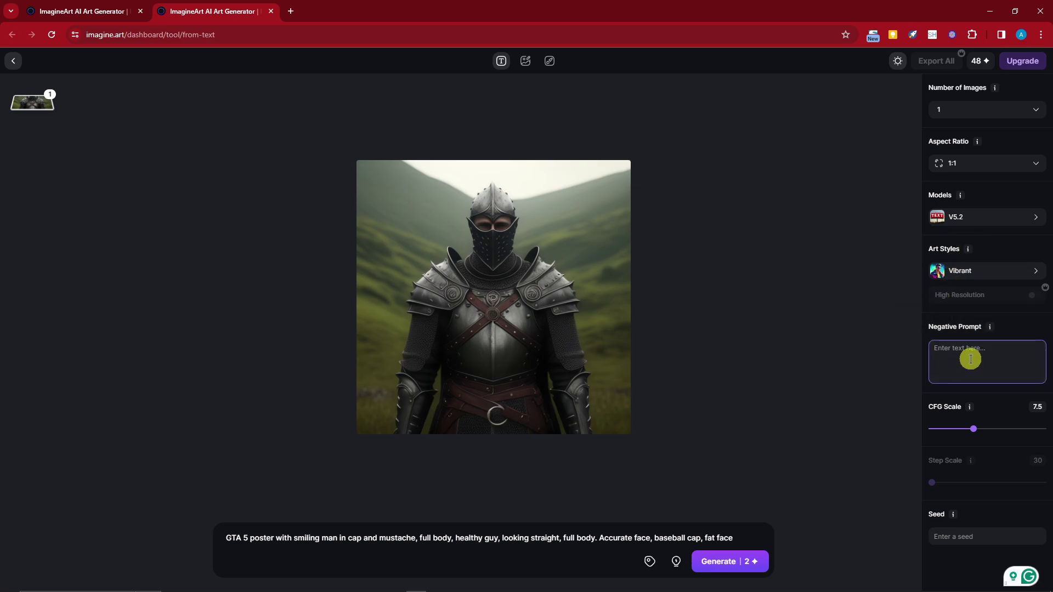
pyautogui.click(962, 219)
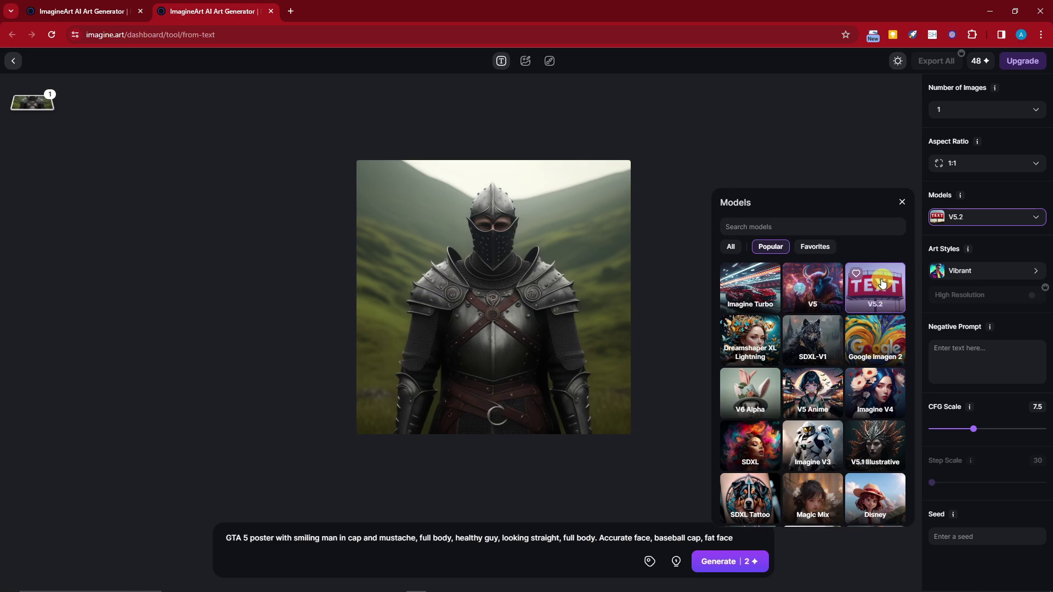
pyautogui.scroll(-4, 867, 329)
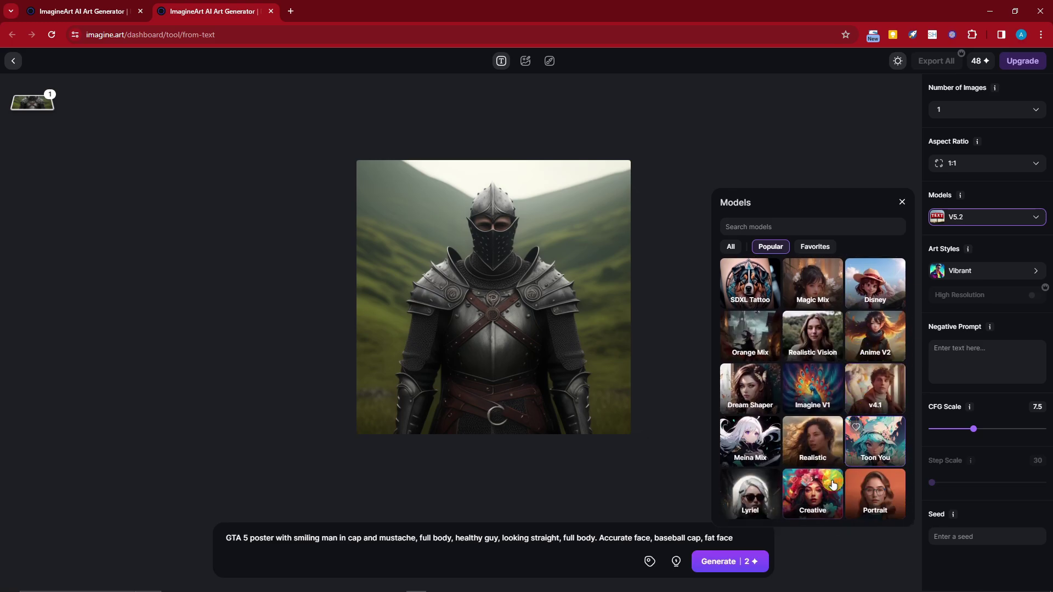
pyautogui.click(415, 539)
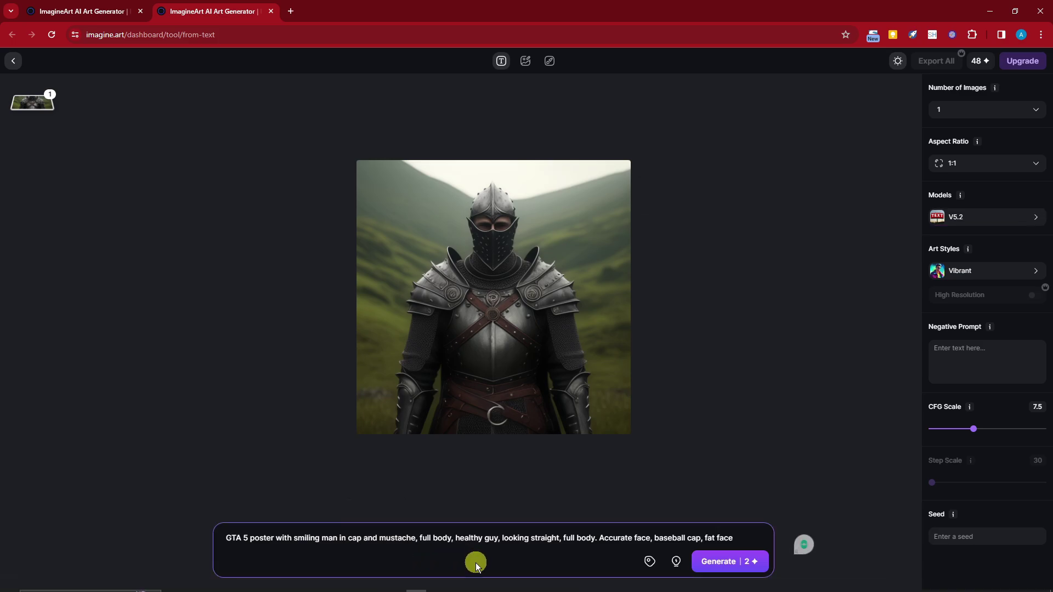
# Compare the GTA-style mustached man portrait with the Midjourney image and download it as PNG
pyautogui.moveTo(227, 538); pyautogui.dragTo(686, 527)
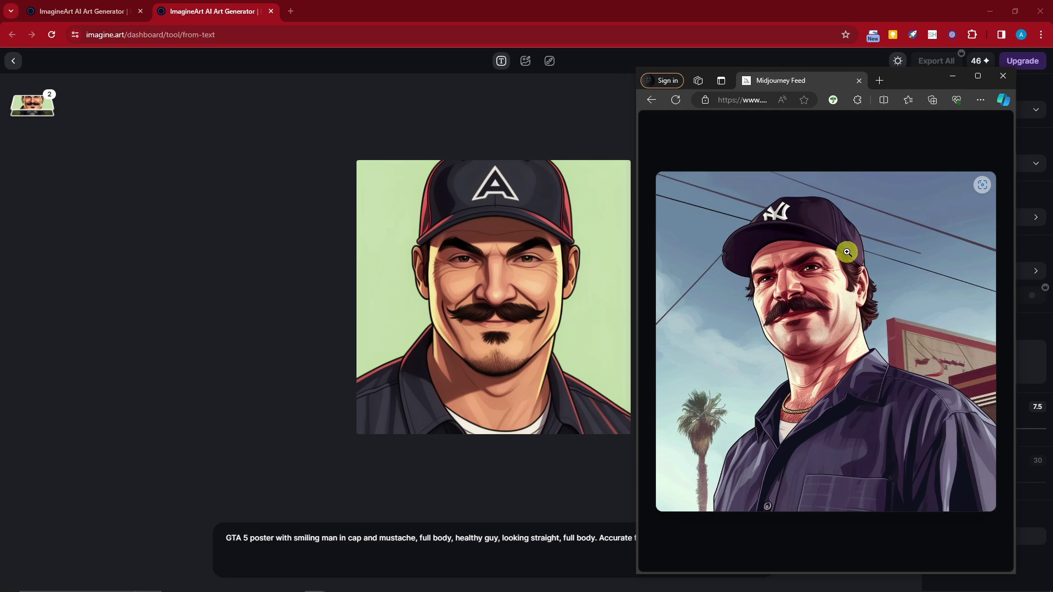
pyautogui.click(808, 293)
pyautogui.click(807, 293)
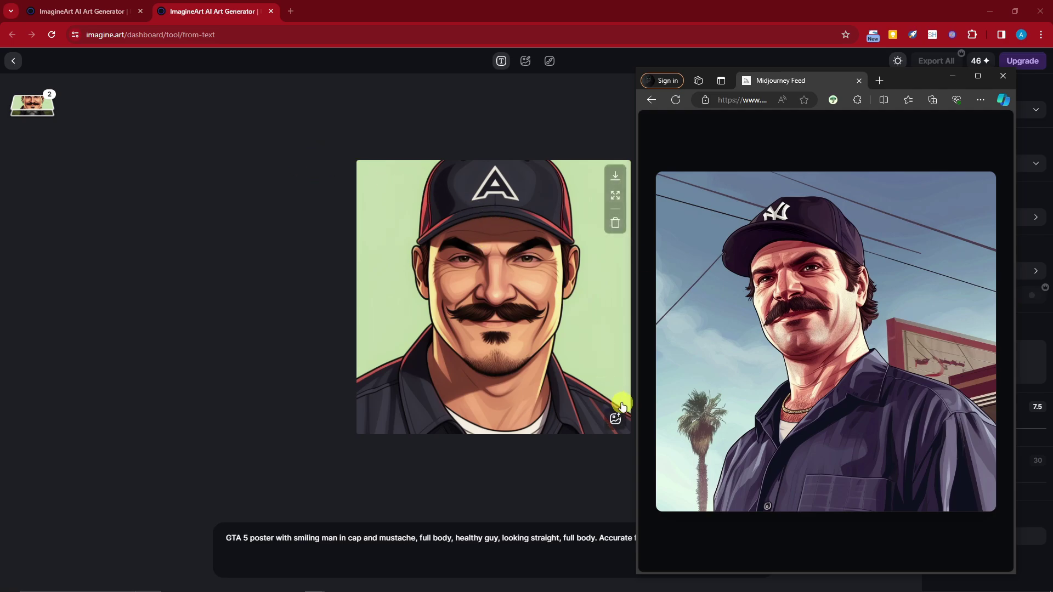
pyautogui.click(955, 77)
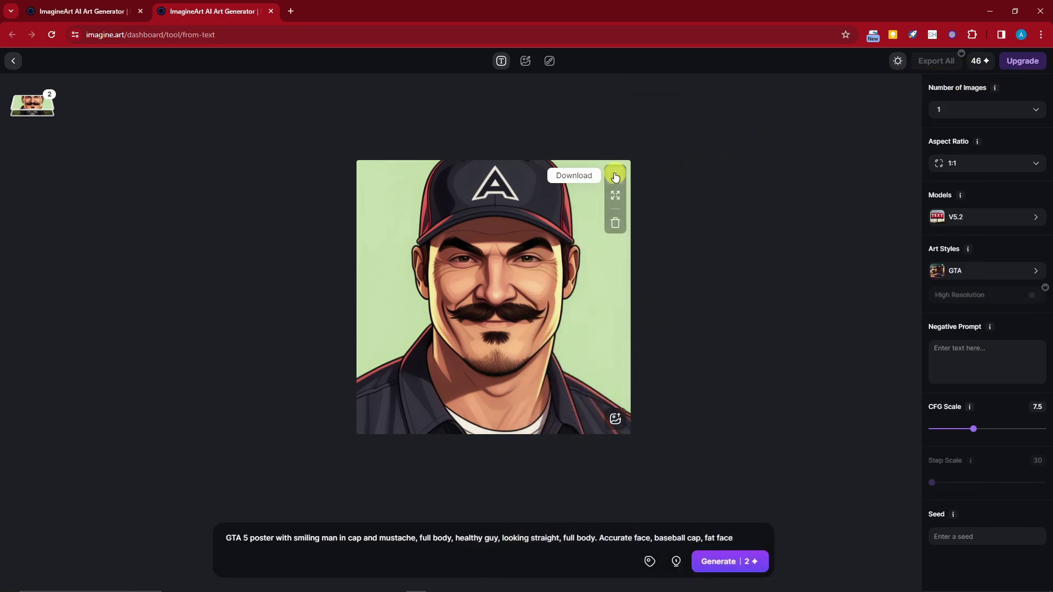
pyautogui.click(616, 175)
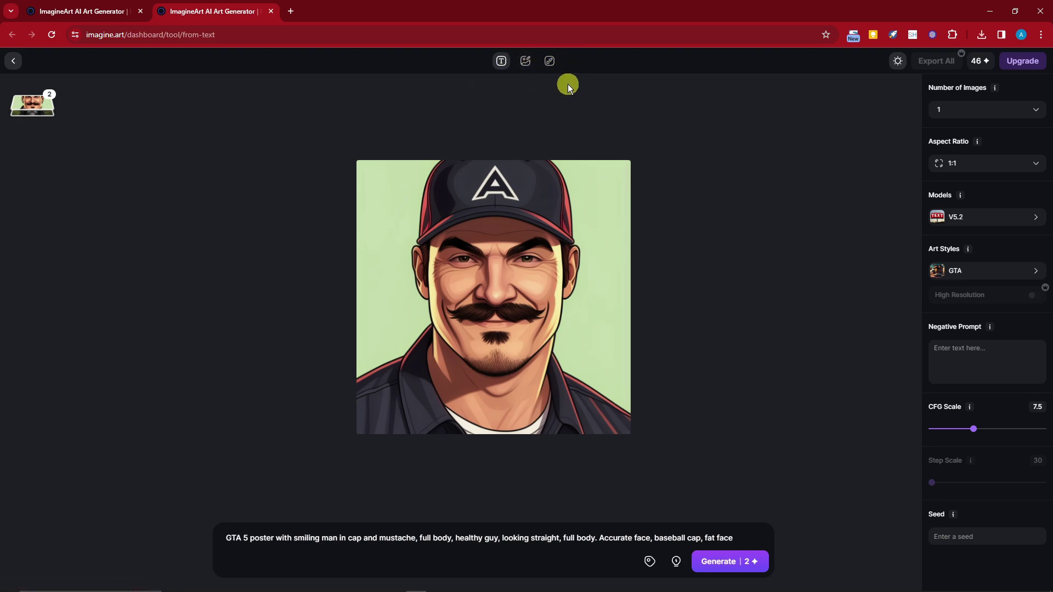
# Upload the basketball shoes image from the Desktop into Image Remix
pyautogui.click(526, 61)
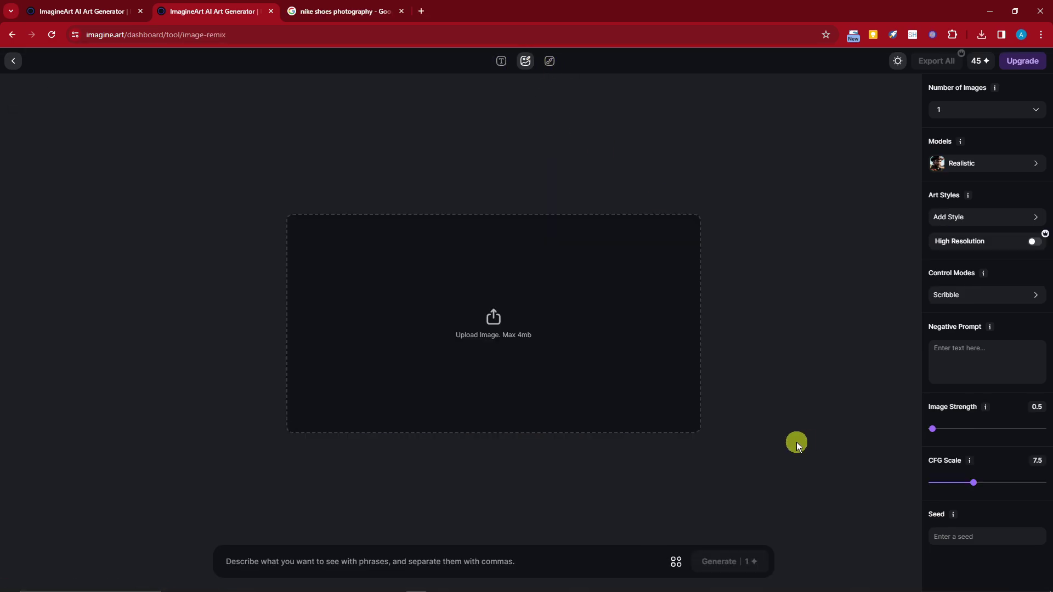
pyautogui.click(536, 347)
pyautogui.scroll(3, 197, 207)
pyautogui.scroll(3, 170, 192)
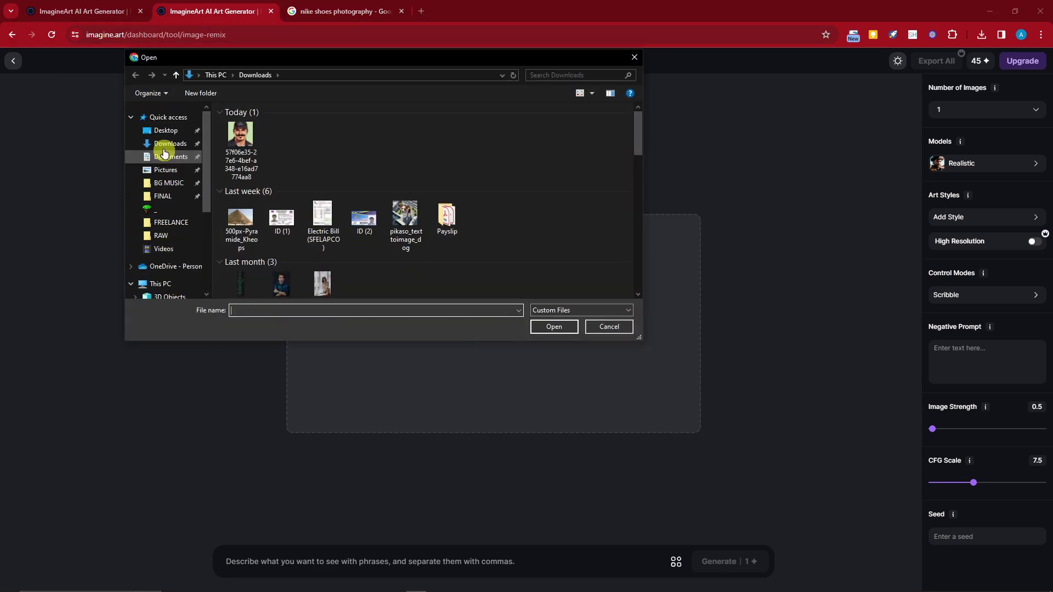
pyautogui.click(165, 134)
pyautogui.doubleClick(427, 145)
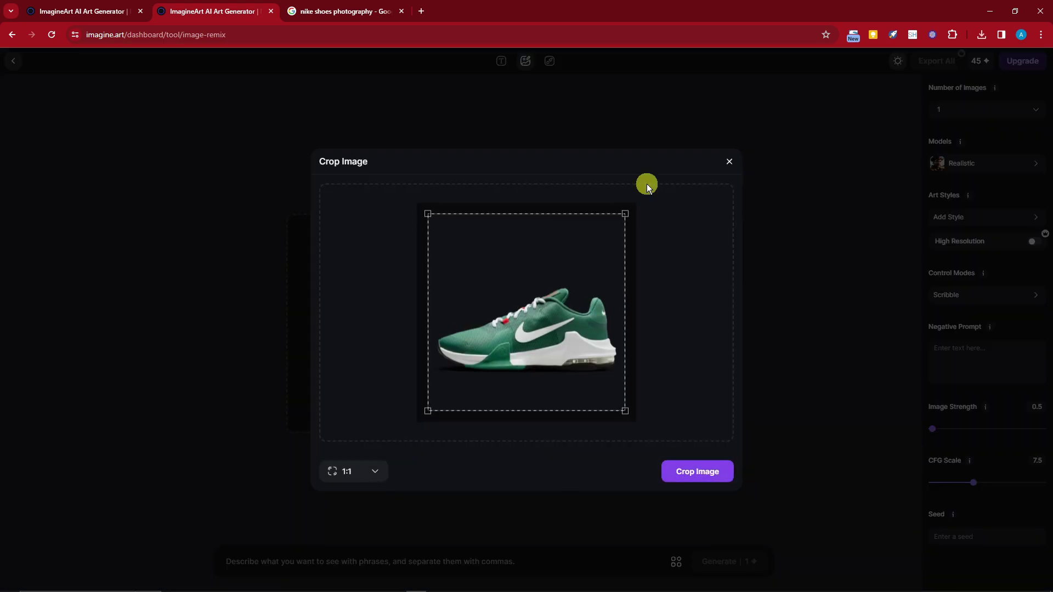
# Crop the shoe photo to a square 1:1 frame
pyautogui.click(366, 471)
pyautogui.click(377, 466)
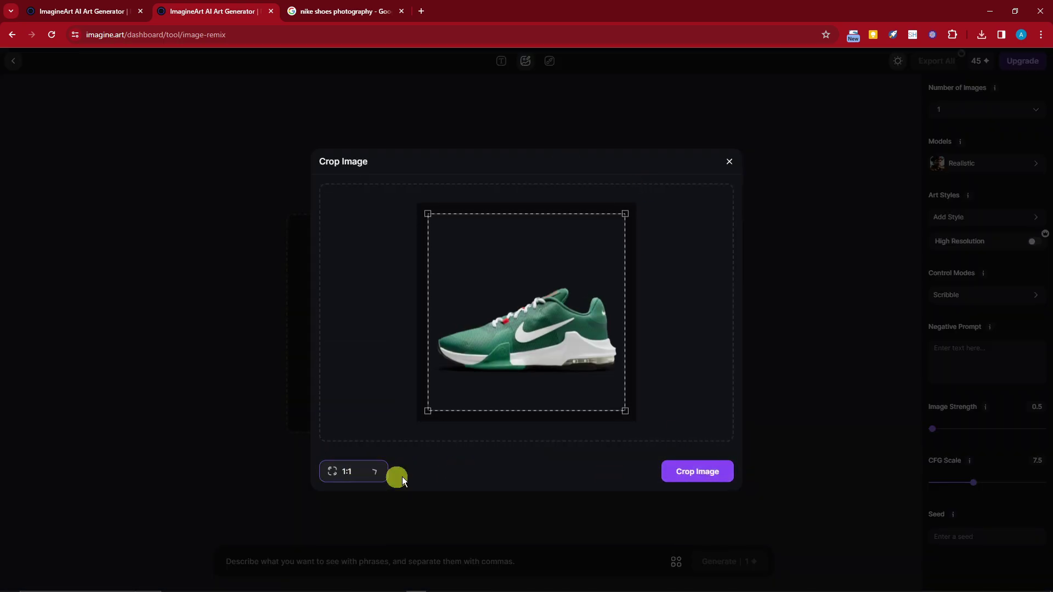
pyautogui.click(712, 475)
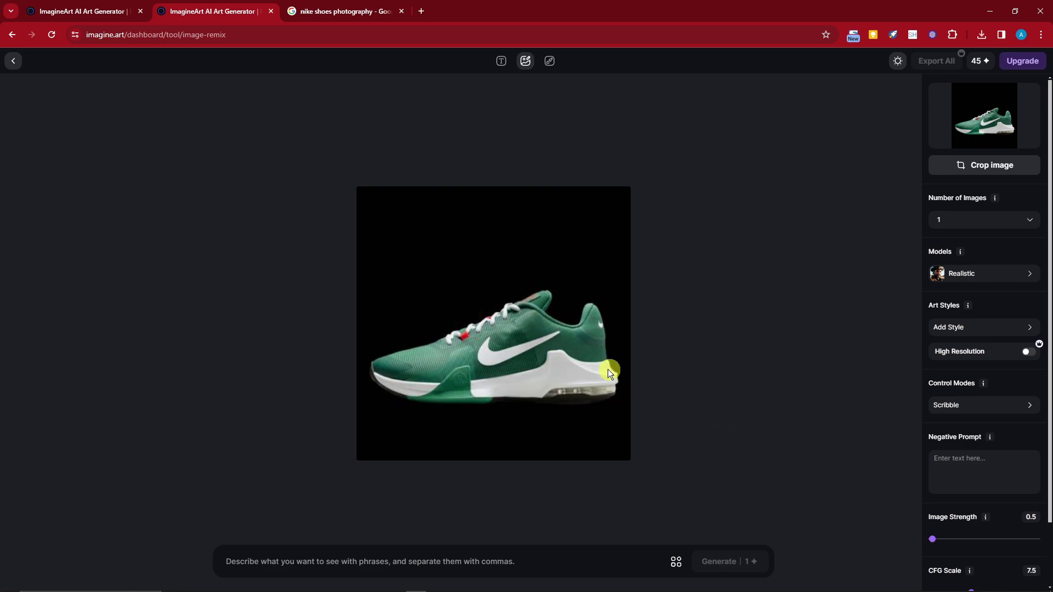
# Keep a single output image and the Realistic model after viewing all models
pyautogui.click(1029, 222)
pyautogui.click(1028, 222)
pyautogui.click(1030, 275)
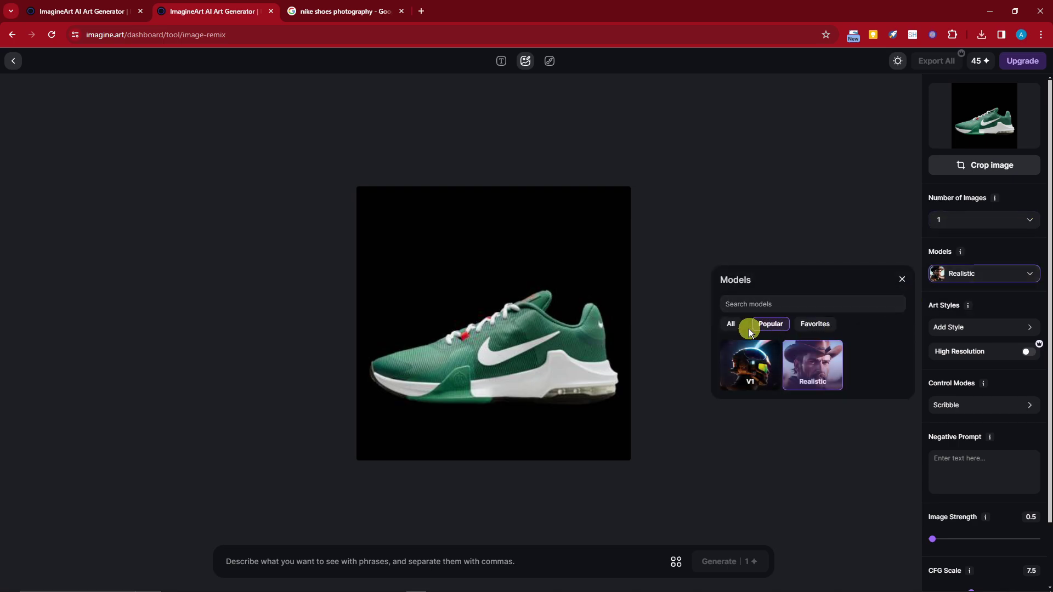
pyautogui.click(732, 324)
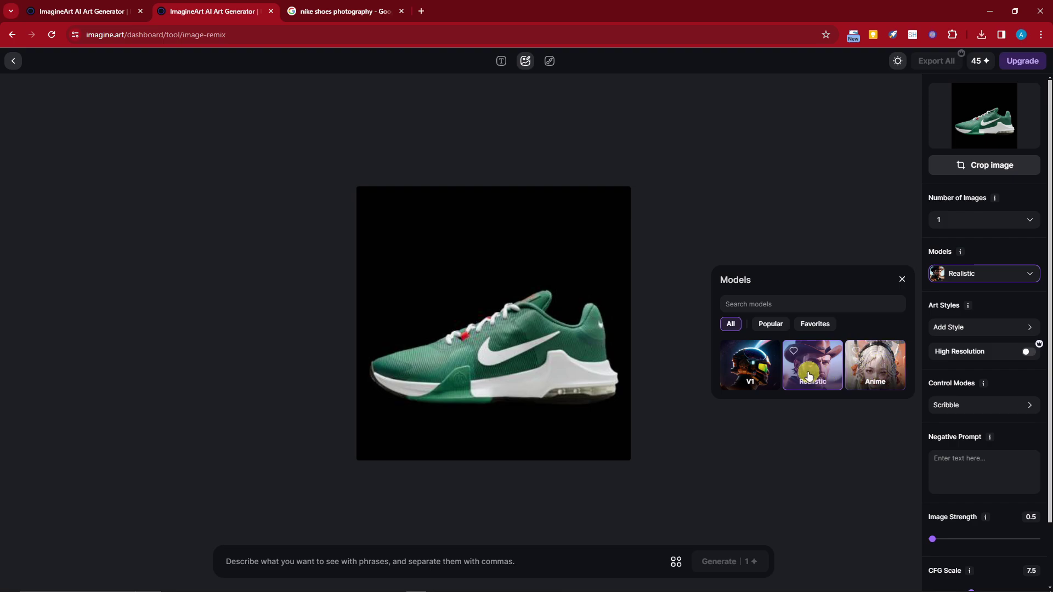
# Choose the Vibrant art style and leave the control mode at Scribble
pyautogui.click(1003, 328)
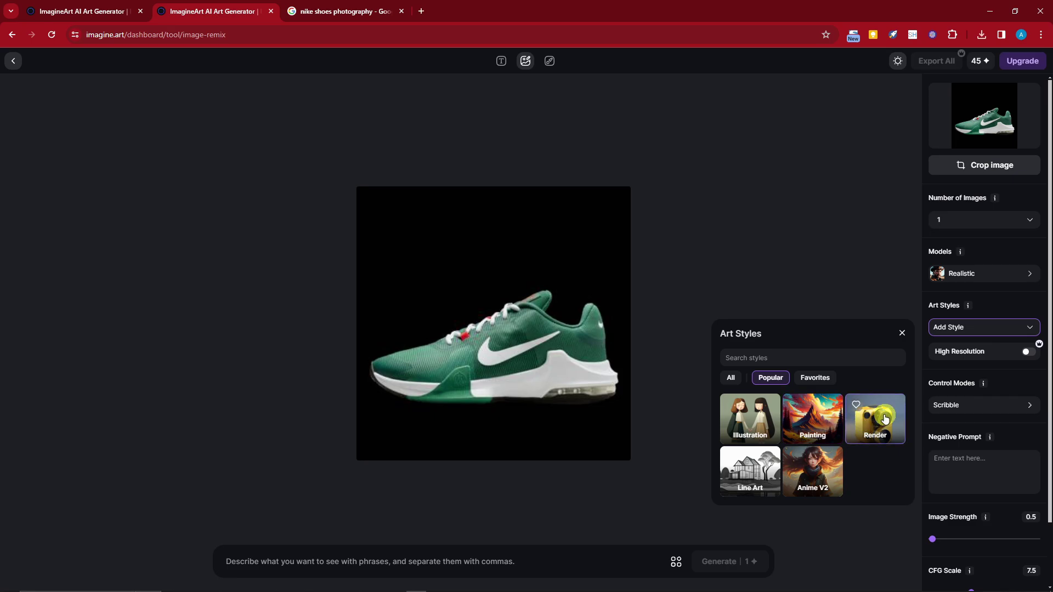
pyautogui.click(731, 378)
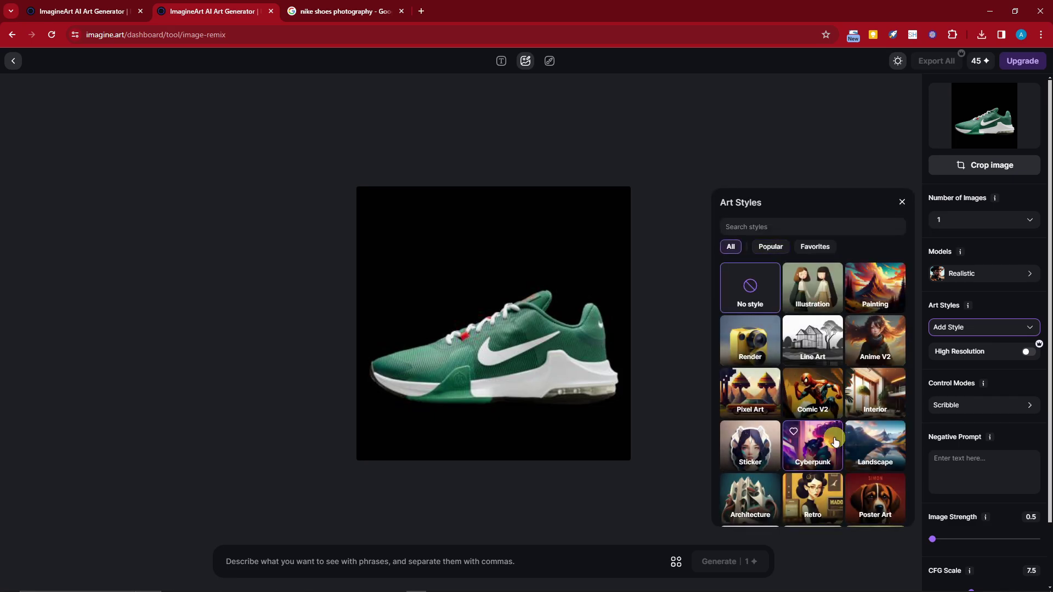
pyautogui.scroll(-3, 839, 433)
pyautogui.scroll(-1, 842, 439)
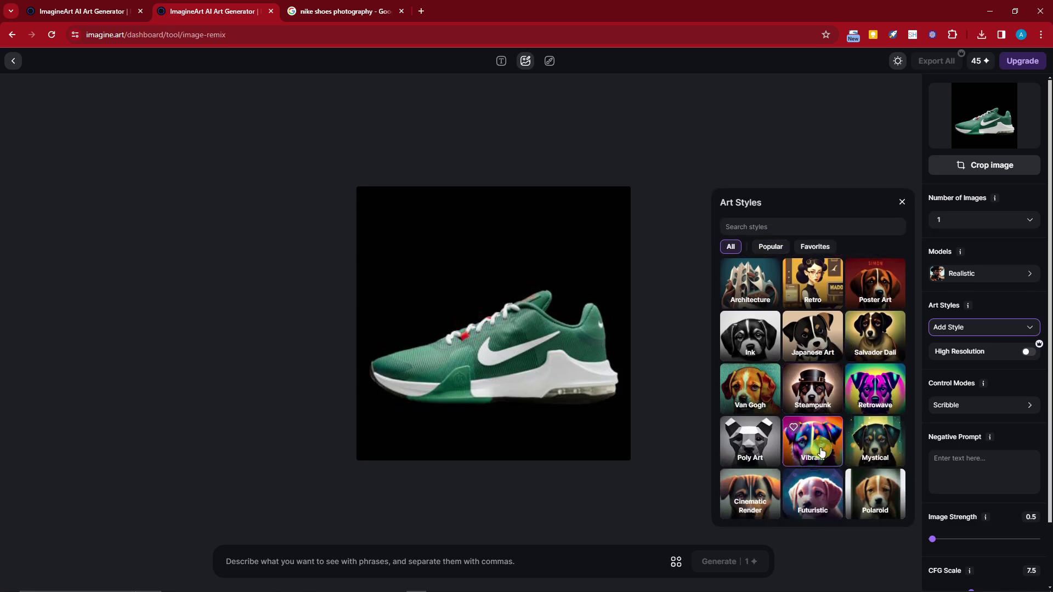
pyautogui.click(825, 451)
pyautogui.click(1015, 369)
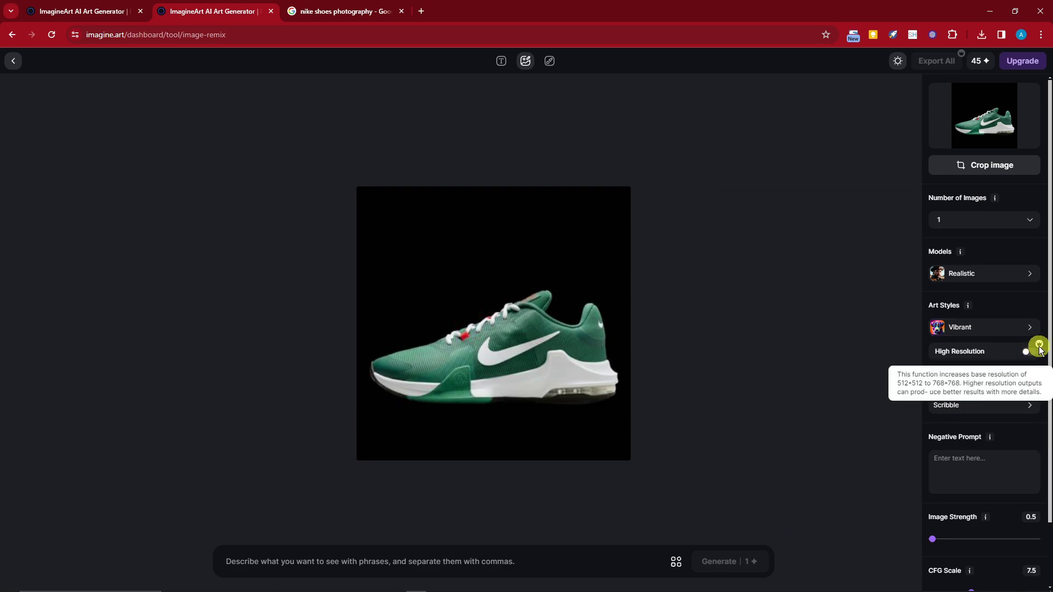
pyautogui.click(1023, 403)
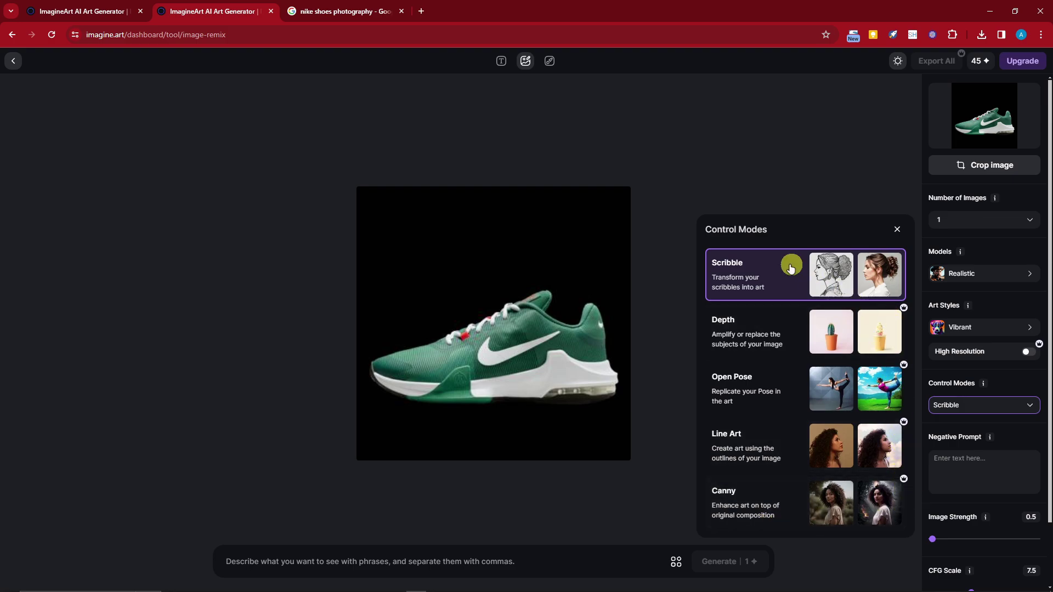
pyautogui.click(897, 230)
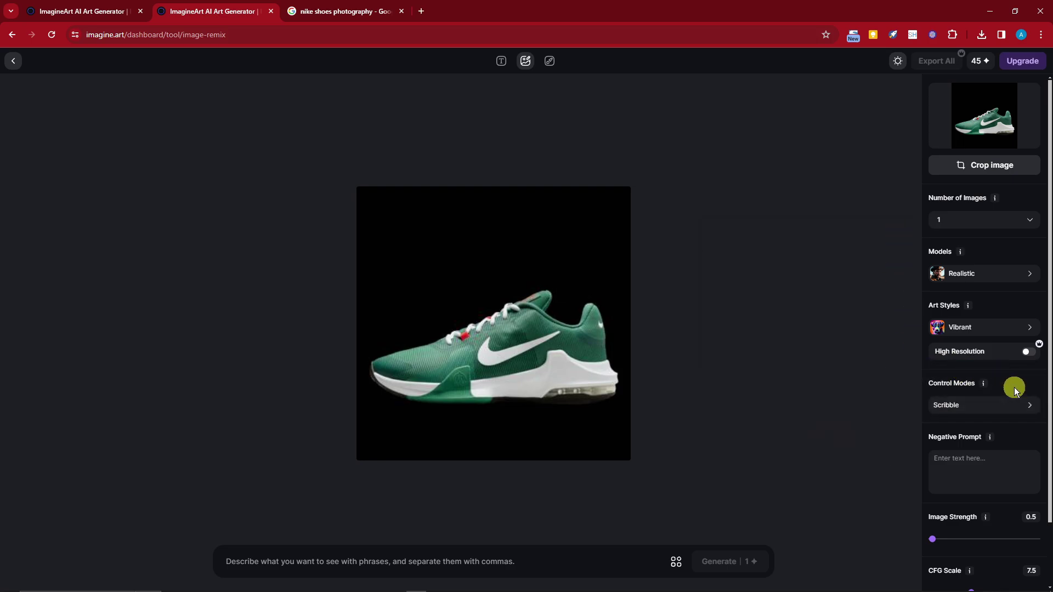
# Write a marketing-poster remix prompt and generate the multicolour shoe image
pyautogui.scroll(-2, 979, 504)
pyautogui.click(519, 562)
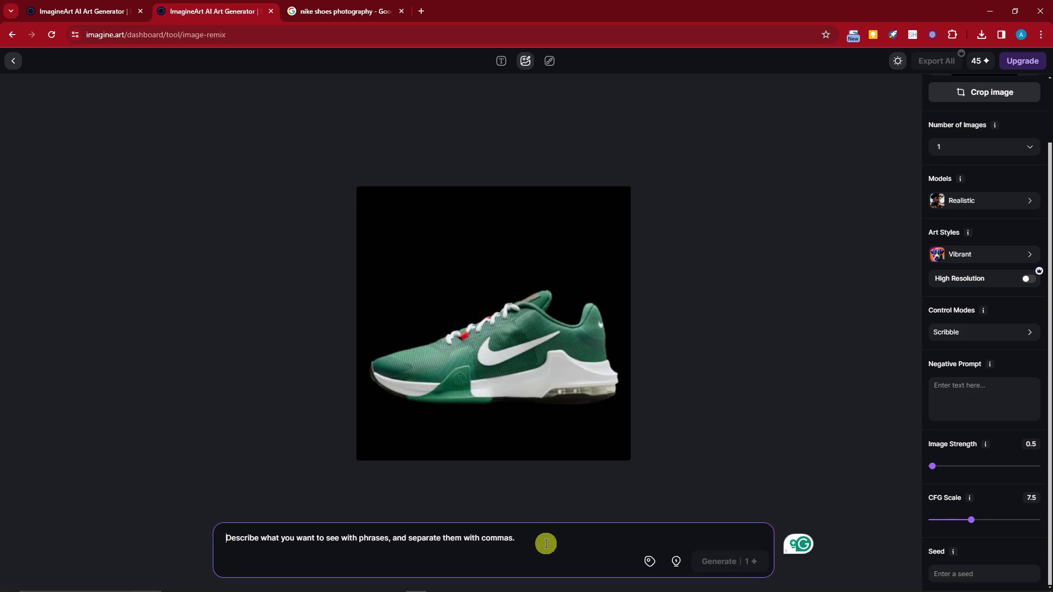
pyautogui.write('A')
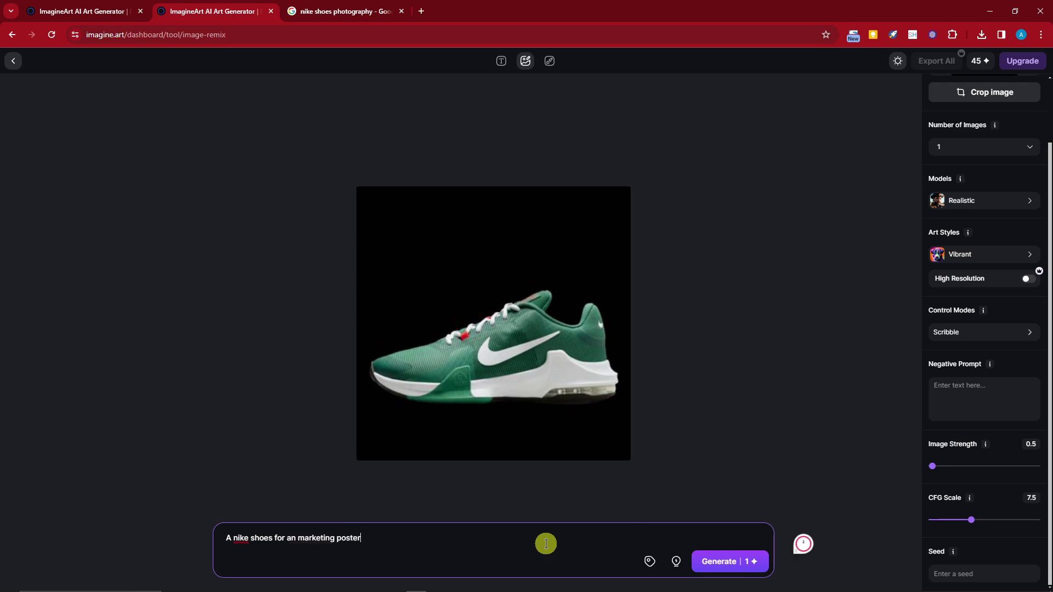
pyautogui.click(725, 561)
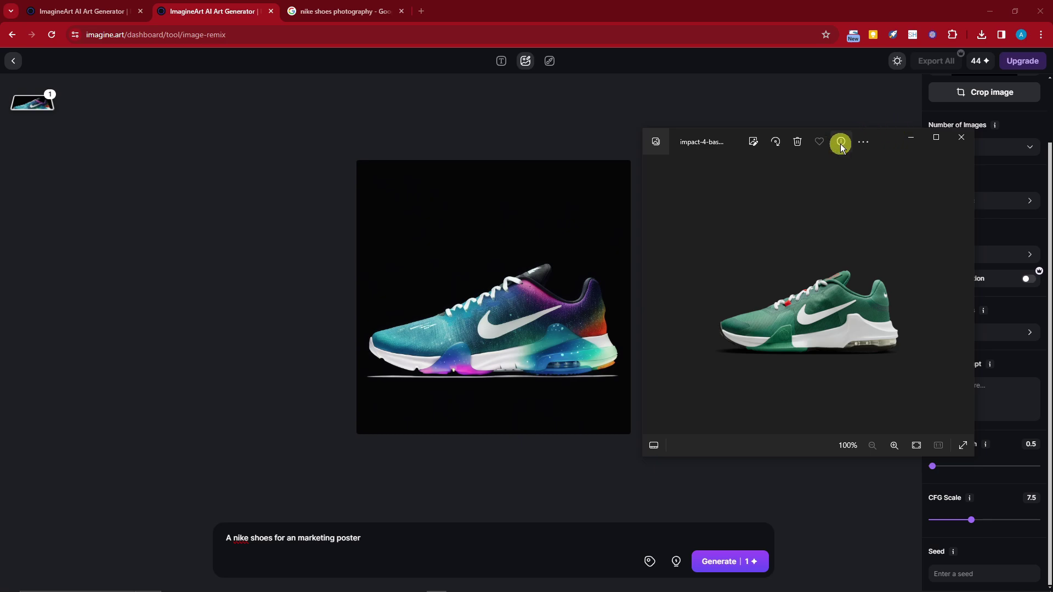
# Compare the teal-and-purple remix with the original shoe and download it as PNG
pyautogui.scroll(3, 864, 335)
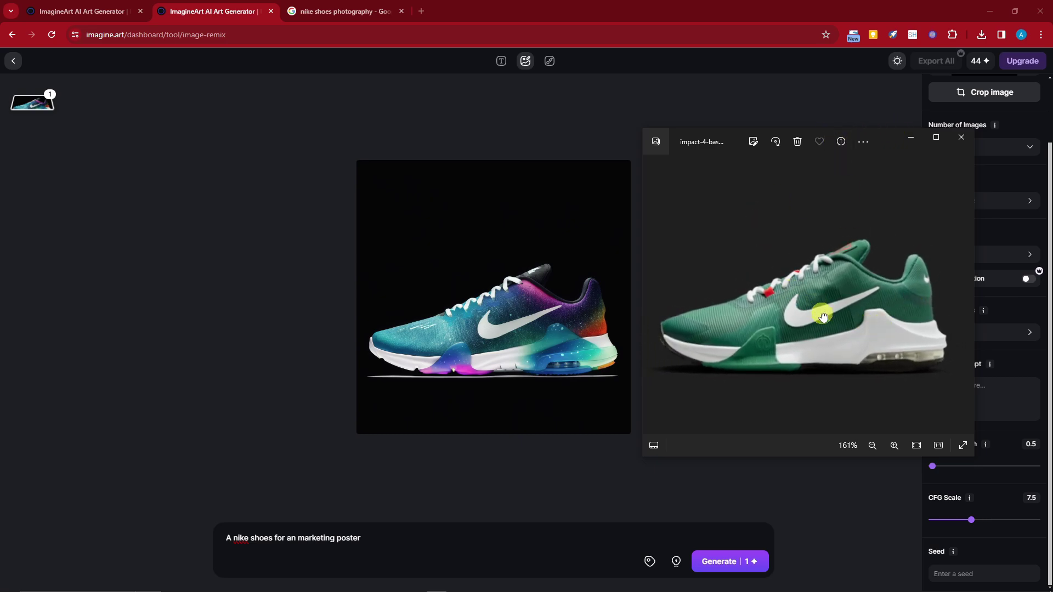
pyautogui.moveTo(823, 313)
pyautogui.mouseDown()
pyautogui.moveTo(799, 316)
pyautogui.moveTo(811, 320)
pyautogui.mouseUp()
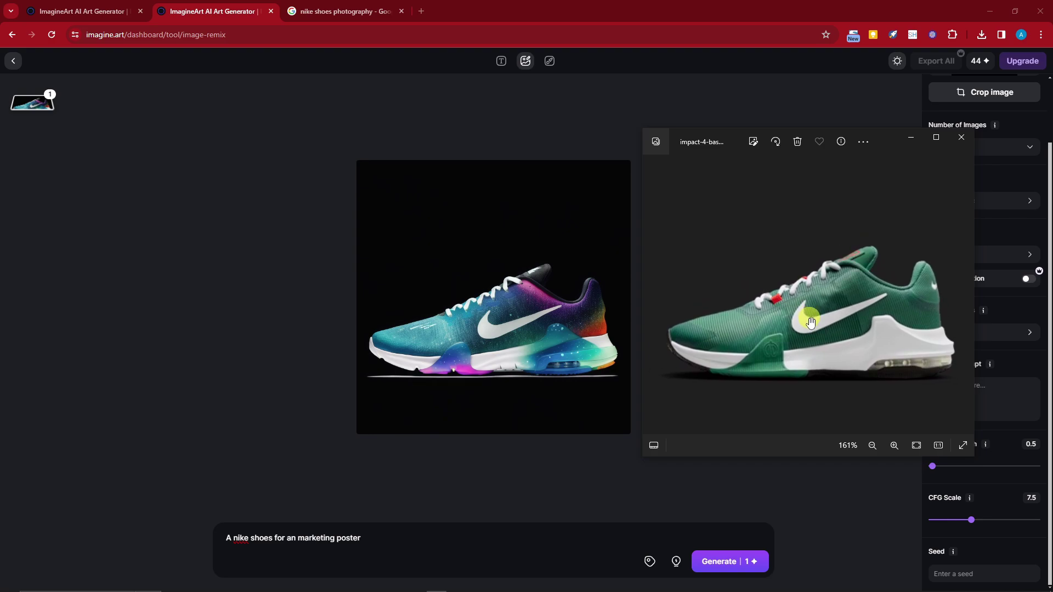
pyautogui.moveTo(571, 301)
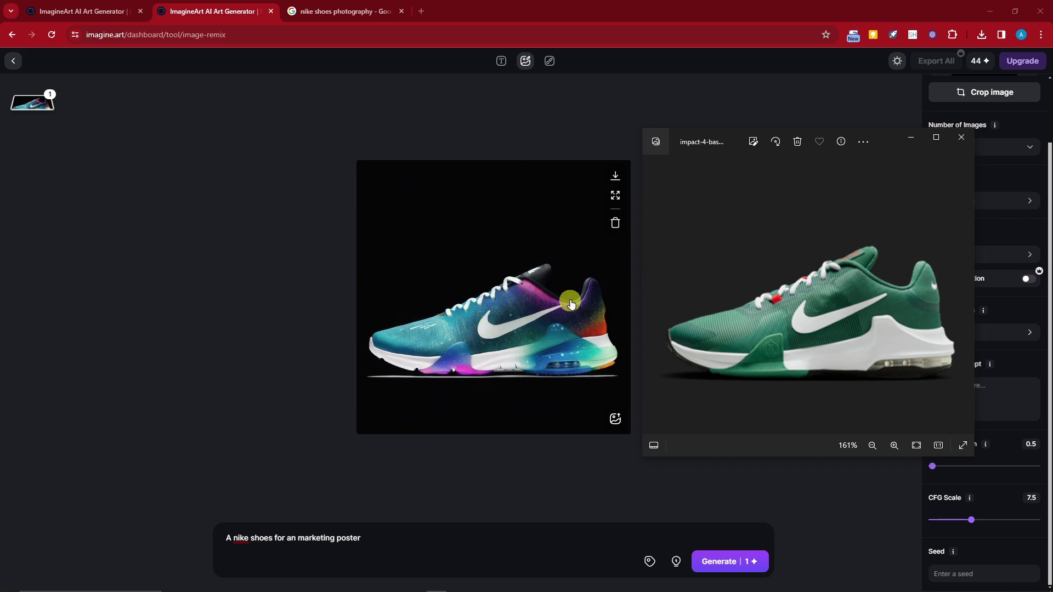
pyautogui.click(616, 176)
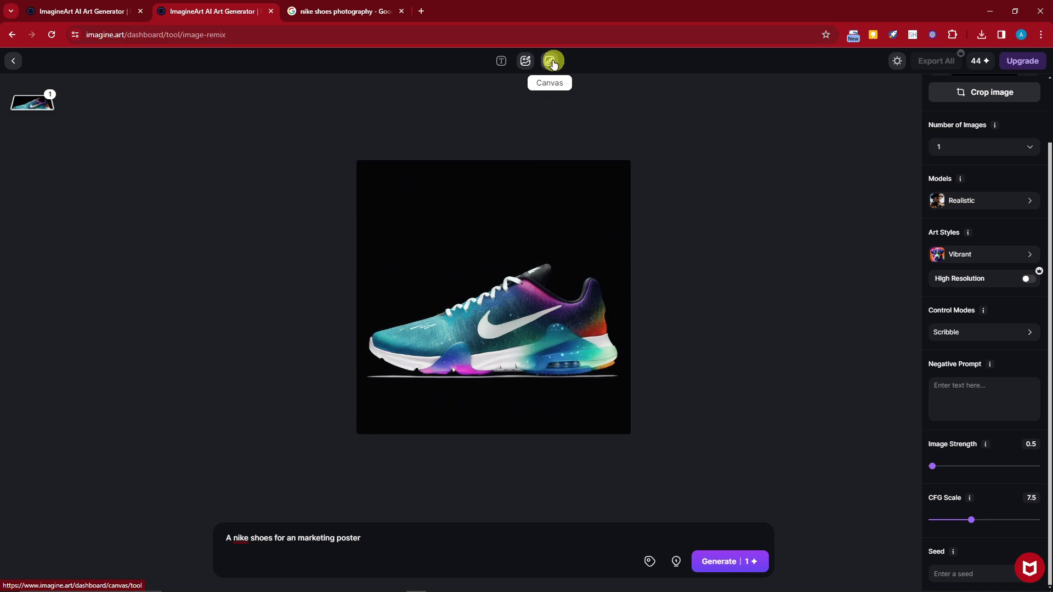
# Start a Canvas project and upload the GTA-style portrait from the Downloads folder
pyautogui.click(550, 61)
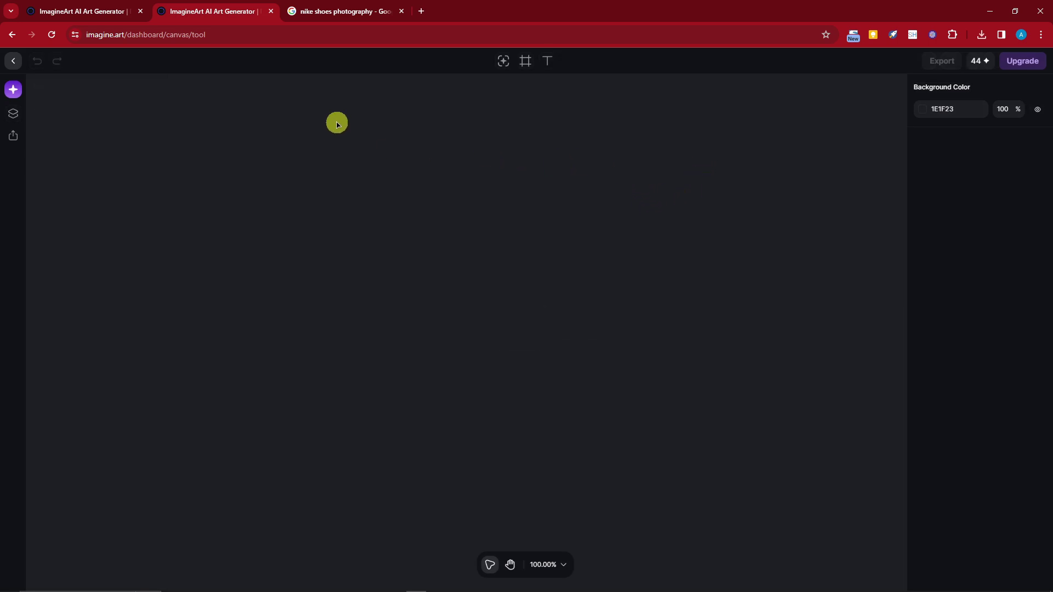
pyautogui.click(11, 112)
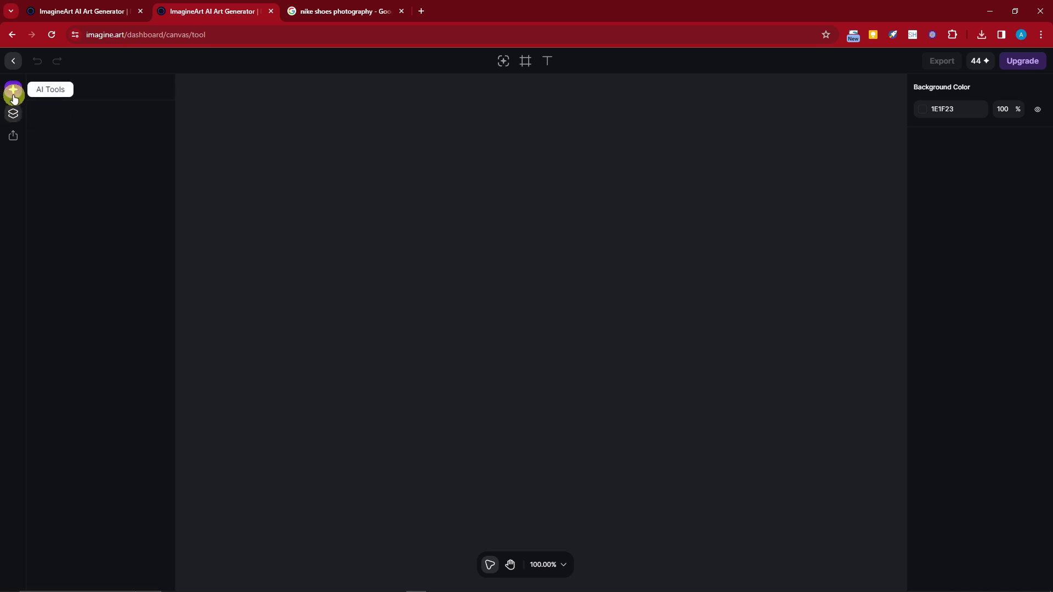
pyautogui.click(13, 93)
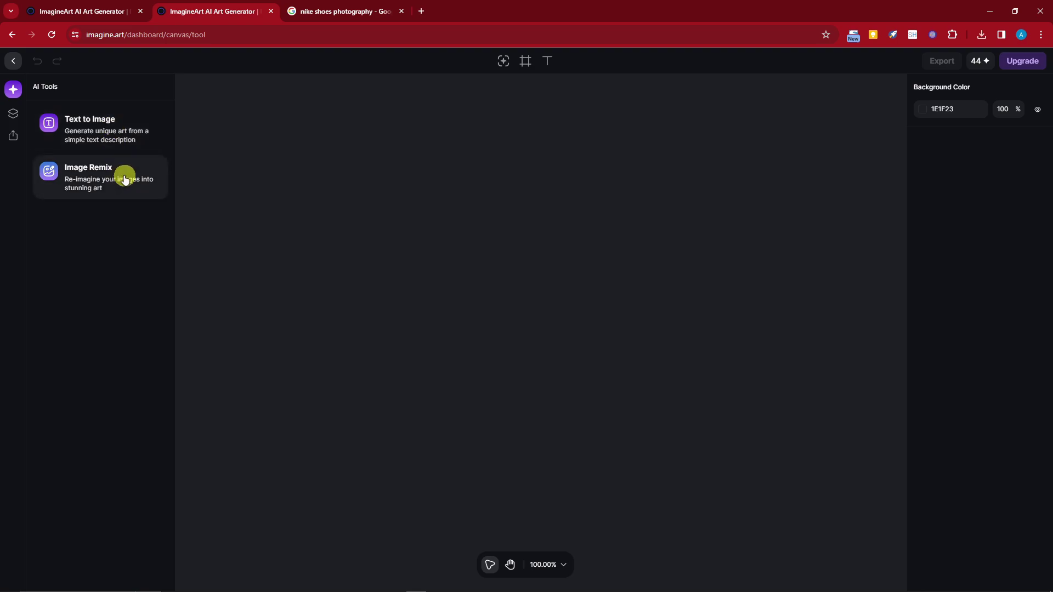
pyautogui.click(12, 139)
pyautogui.scroll(3, 163, 186)
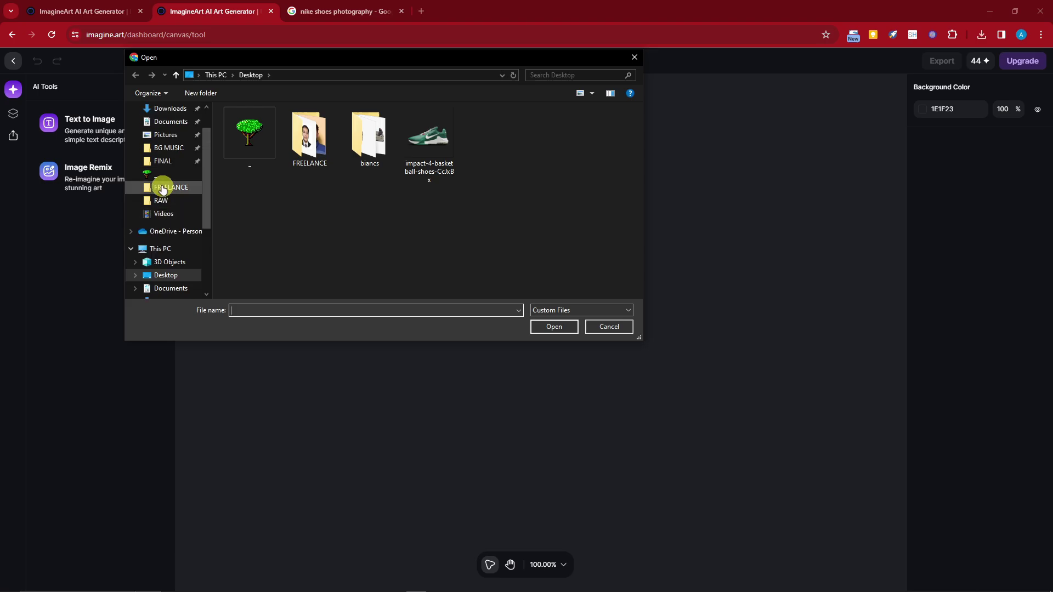
pyautogui.click(164, 108)
pyautogui.doubleClick(281, 139)
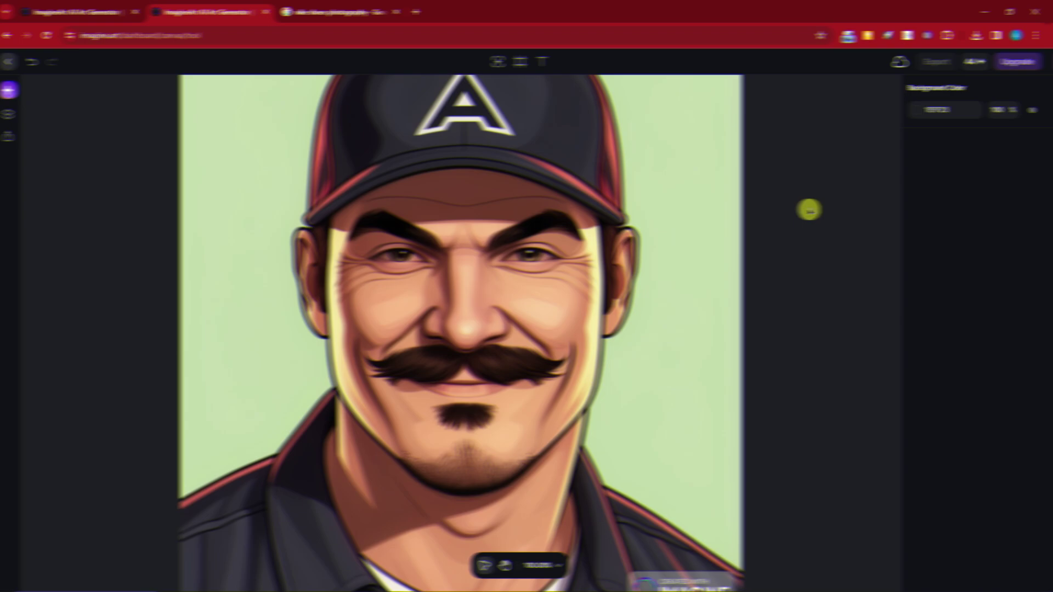
# Shrink the portrait to 501×501 near the canvas centre and bring up Text to Art
pyautogui.click(452, 164)
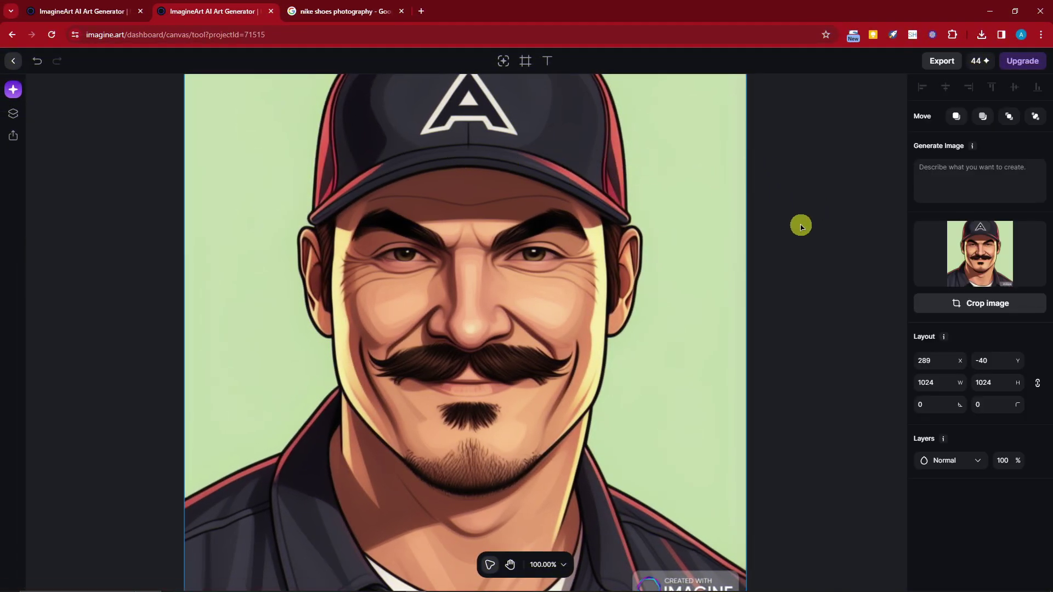
pyautogui.moveTo(529, 180); pyautogui.dragTo(455, 267)
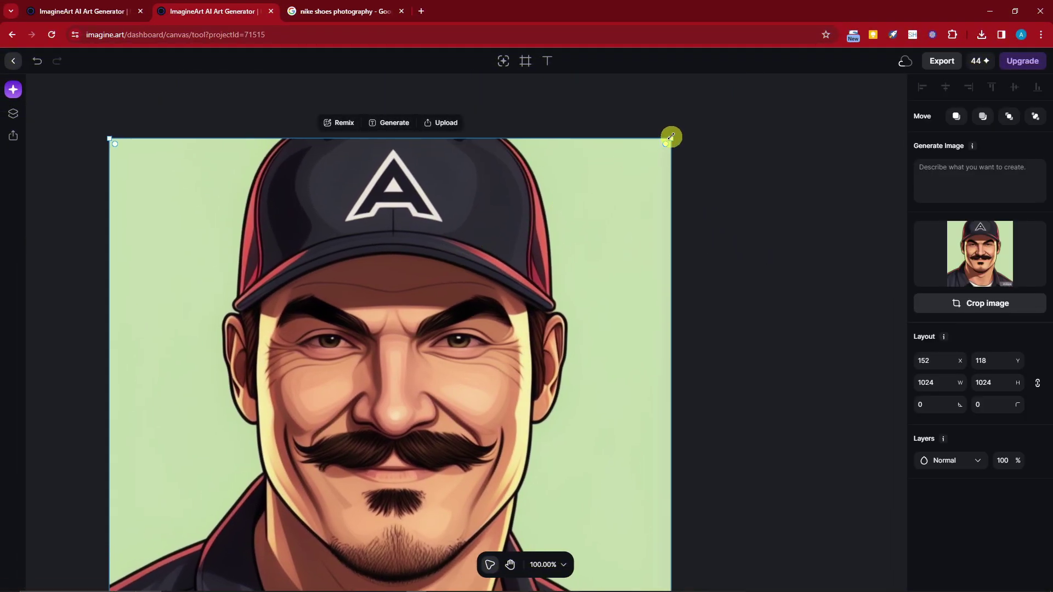
pyautogui.moveTo(671, 136); pyautogui.dragTo(383, 335)
pyautogui.moveTo(384, 334); pyautogui.dragTo(592, 164)
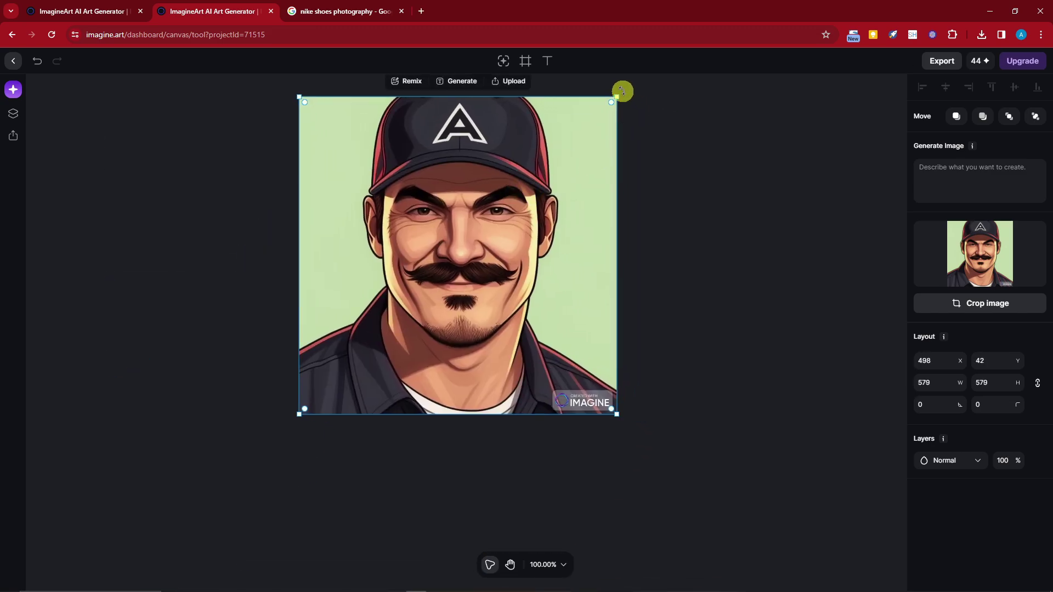
pyautogui.moveTo(616, 98); pyautogui.dragTo(587, 156)
pyautogui.moveTo(496, 157); pyautogui.dragTo(427, 174)
pyautogui.click(555, 205)
pyautogui.click(420, 236)
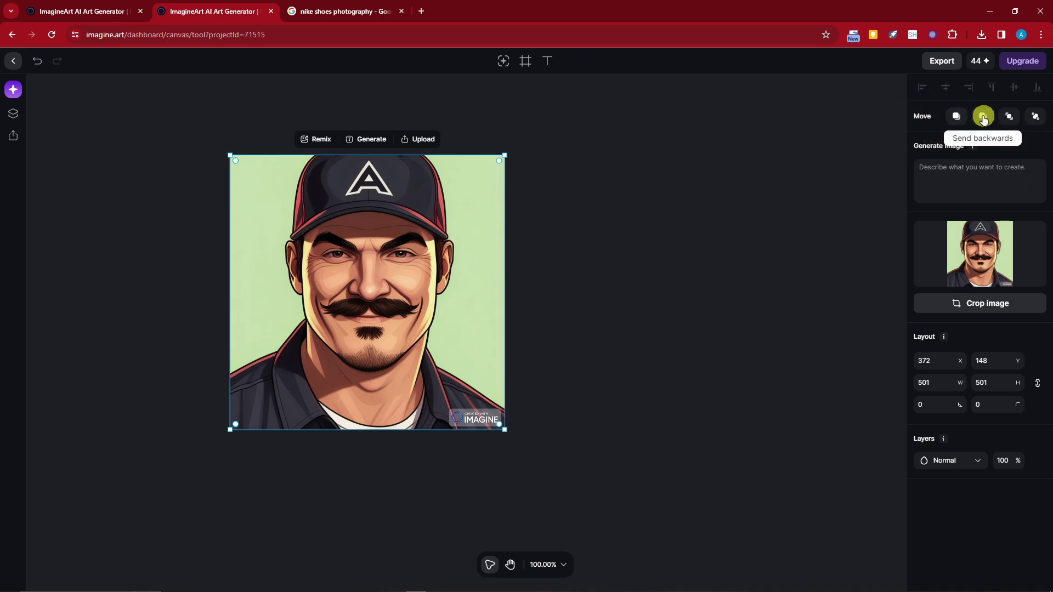
pyautogui.click(979, 173)
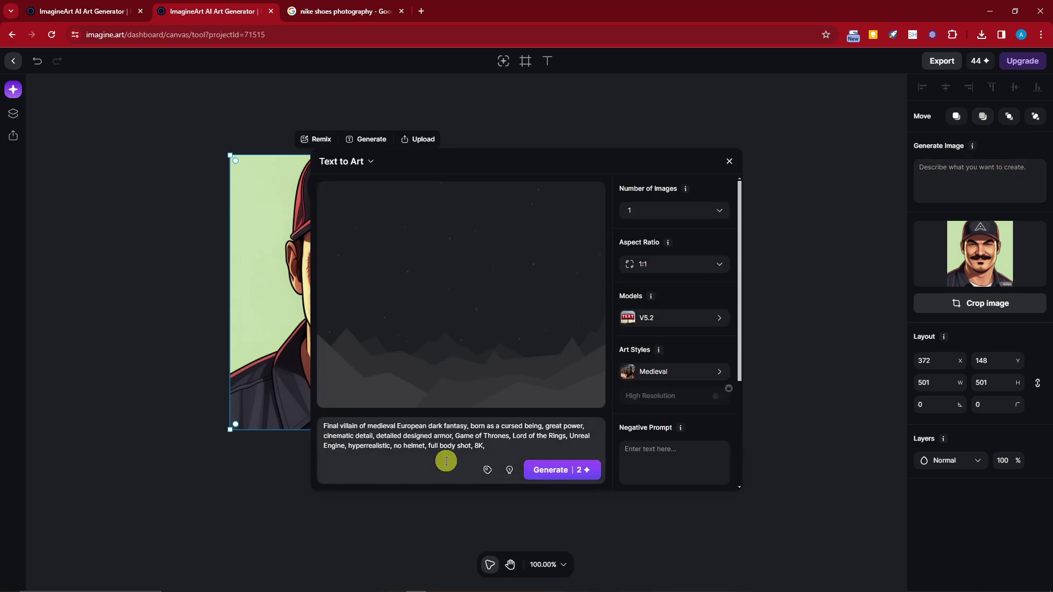
# Delete the old sample prompt text
pyautogui.moveTo(487, 447); pyautogui.dragTo(308, 429)
pyautogui.press('BackSpace')
pyautogui.press('BackSpace')
pyautogui.press('BackSpace')
pyautogui.press('BackSpace')
pyautogui.press('BackSpace')
pyautogui.press('BackSpace')
pyautogui.press('BackSpace')
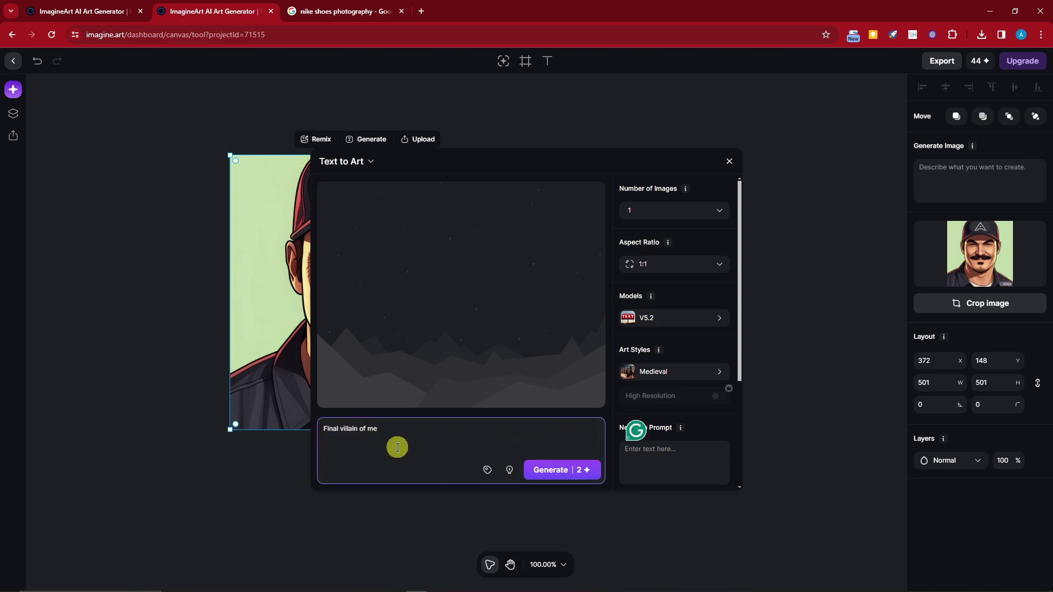
pyautogui.press('BackSpace')
pyautogui.press('BackSpace')
pyautogui.press('BackSpace')
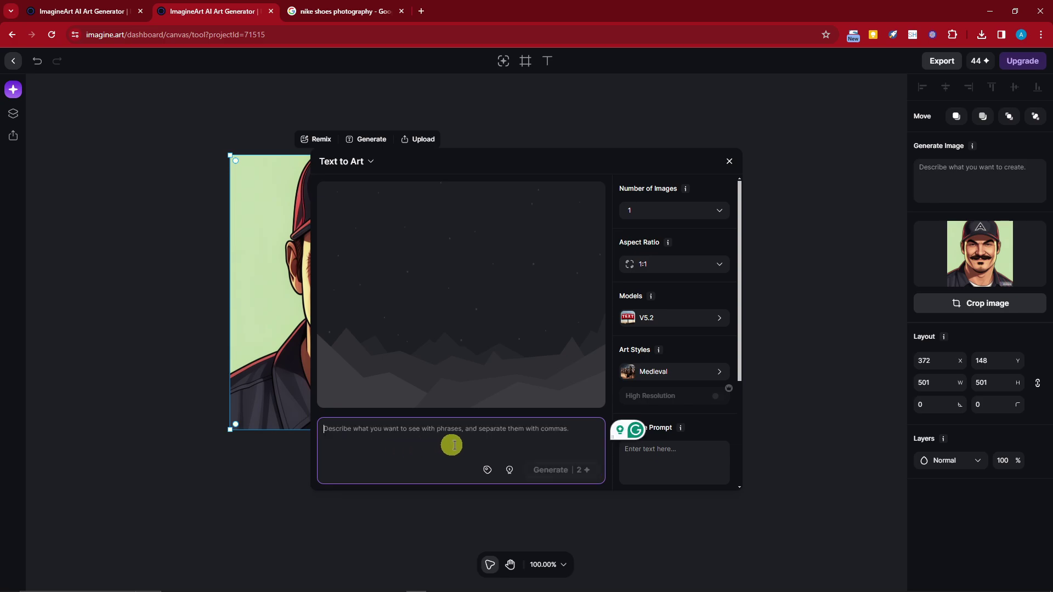
# Browse the Popular, Quality, Style, Colour, Artist and Mood suggestion tag tabs
pyautogui.click(488, 470)
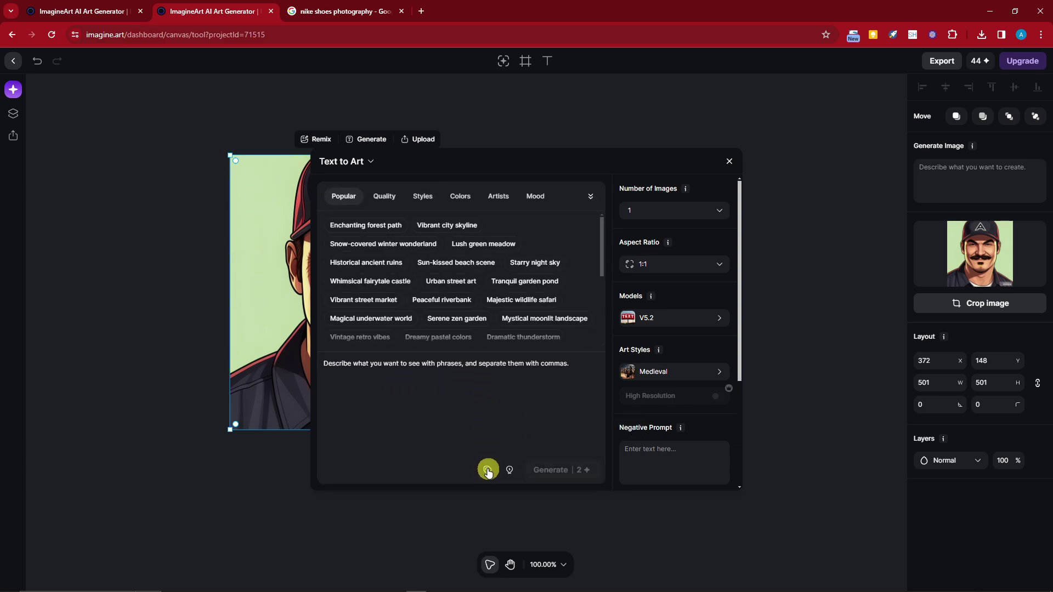
pyautogui.click(387, 197)
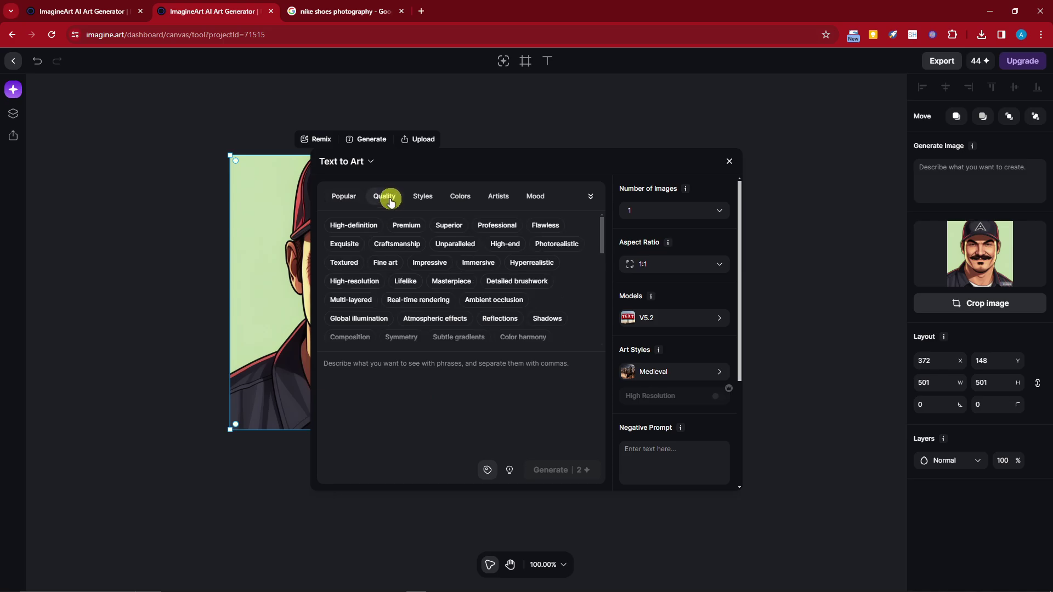
pyautogui.click(430, 197)
pyautogui.click(462, 197)
pyautogui.click(497, 197)
pyautogui.click(531, 197)
pyautogui.click(346, 198)
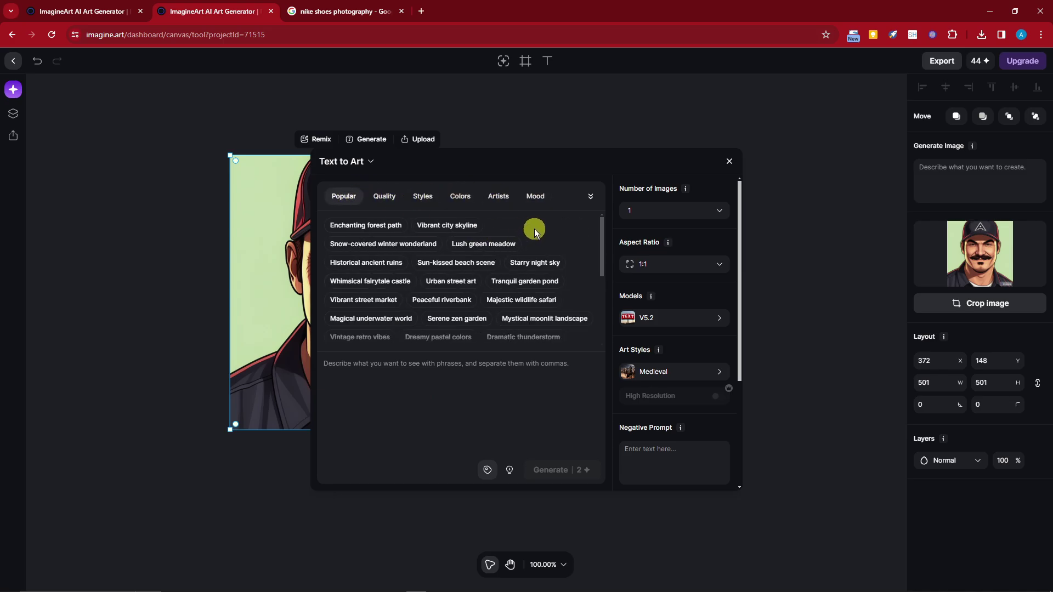
# Add the Enchanting forest path, Exquisite, Minimalism and Vibrant tags to the prompt
pyautogui.click(375, 226)
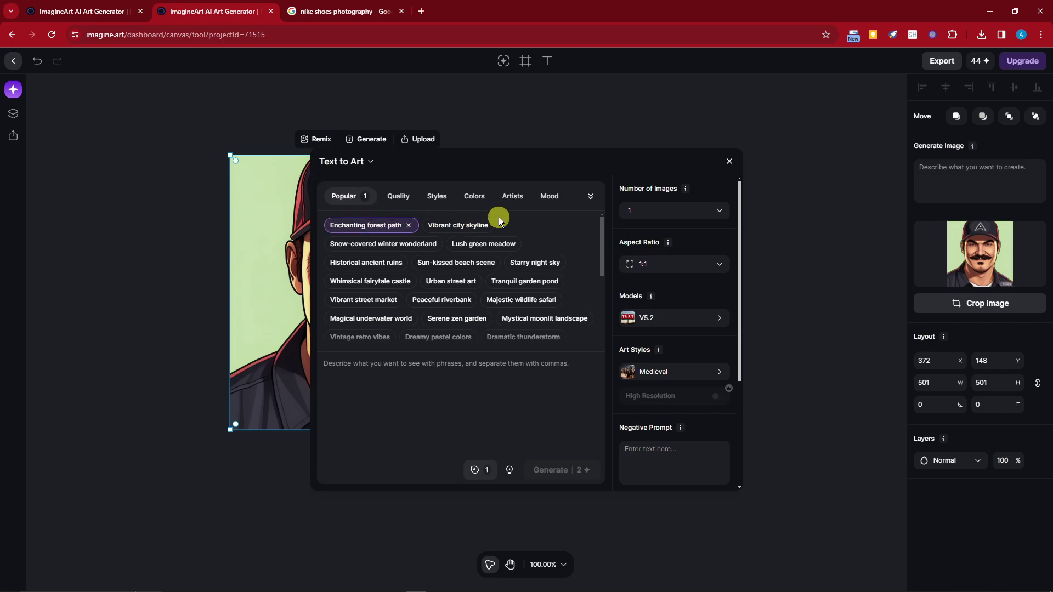
pyautogui.click(403, 201)
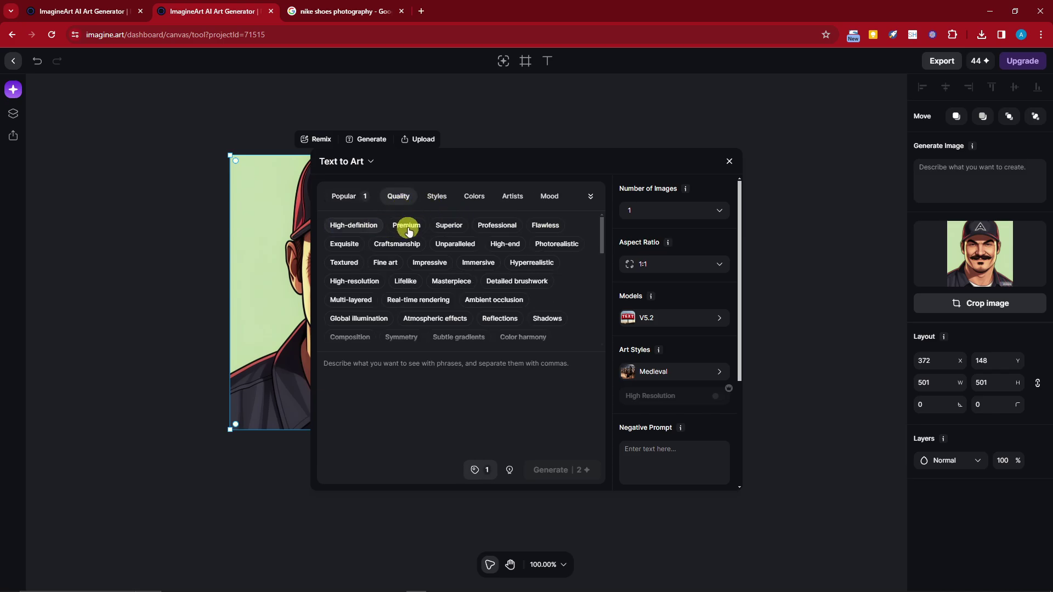
pyautogui.click(352, 246)
pyautogui.click(449, 196)
pyautogui.click(357, 231)
pyautogui.click(491, 196)
pyautogui.click(384, 227)
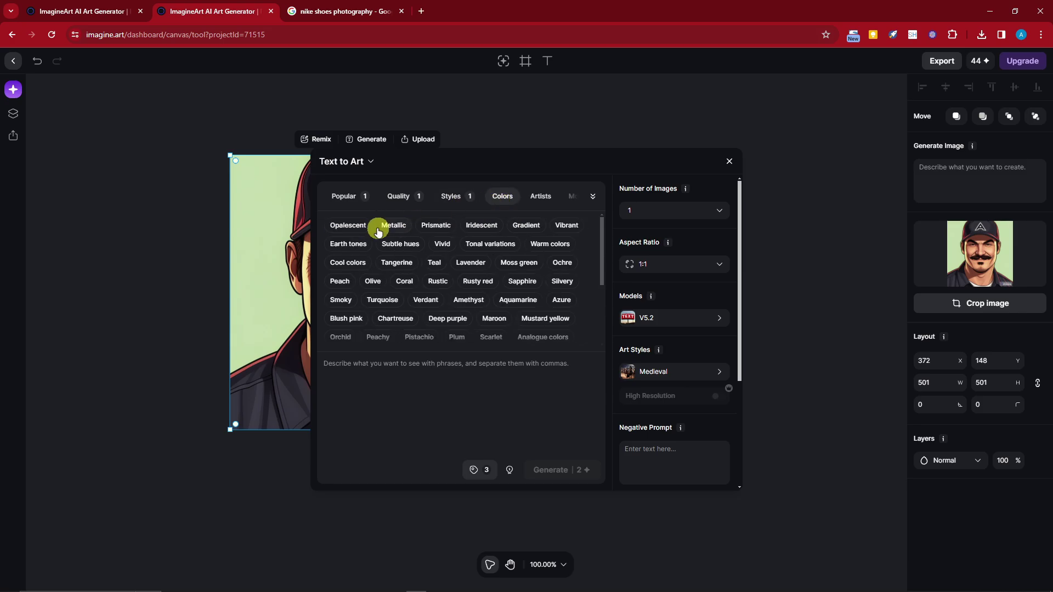
pyautogui.click(552, 227)
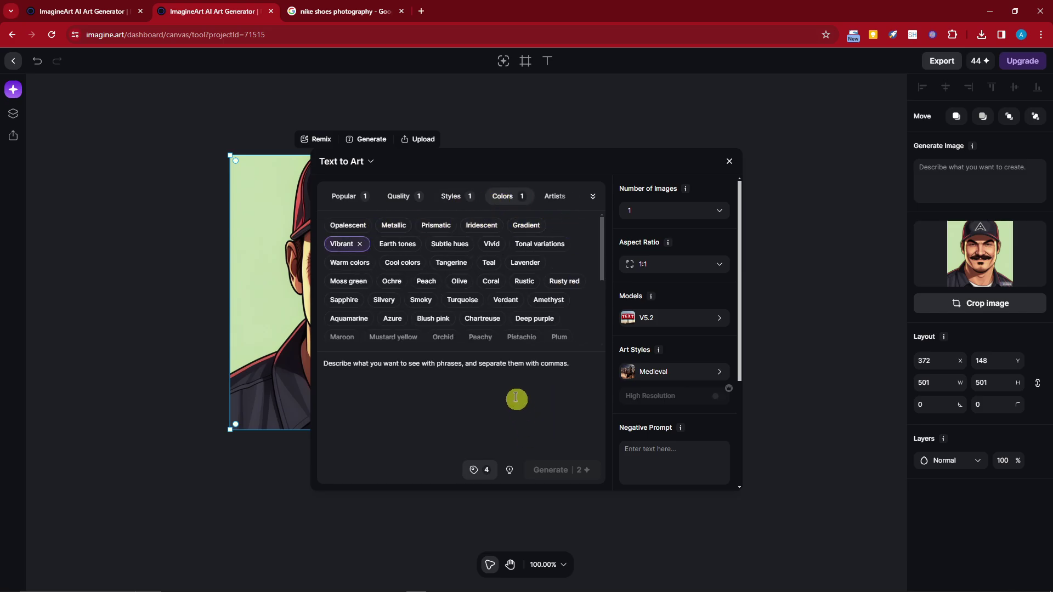
pyautogui.click(506, 382)
pyautogui.click(480, 470)
pyautogui.click(477, 436)
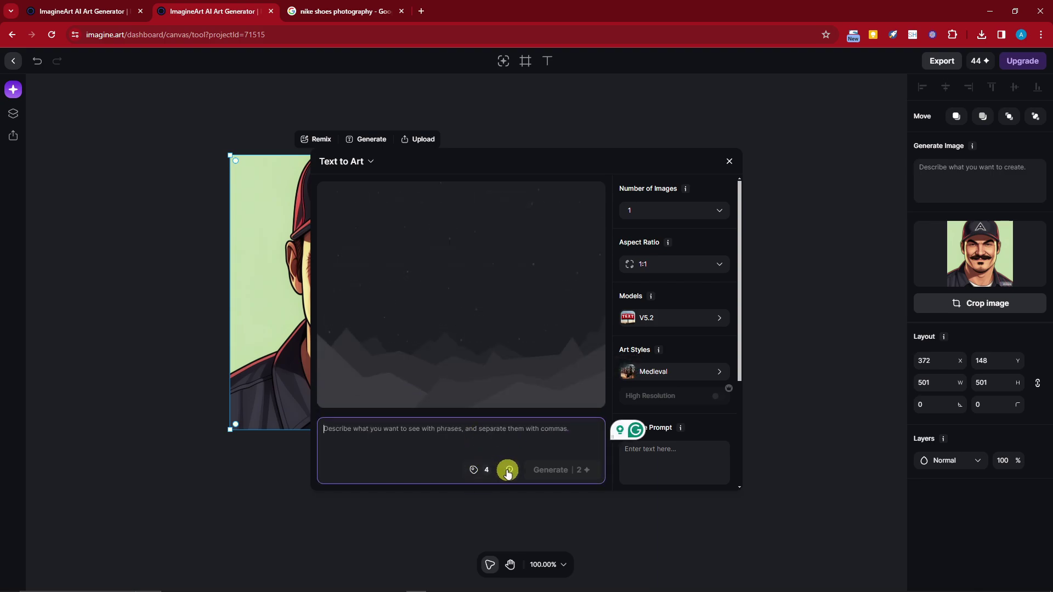
# Keep one output image and choose the Euphoric art style
pyautogui.click(719, 209)
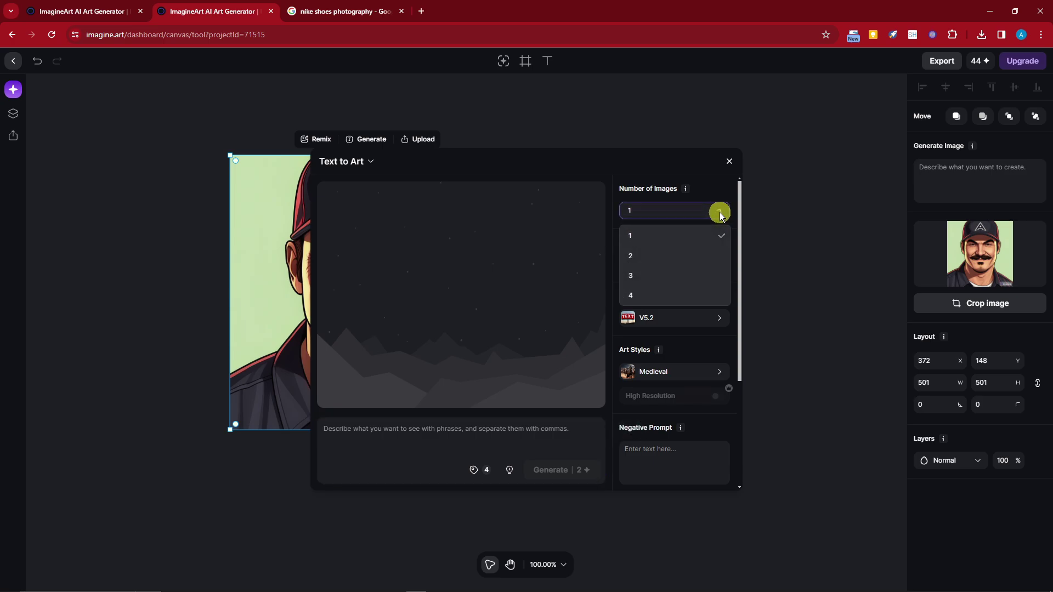
pyautogui.click(719, 209)
pyautogui.click(716, 373)
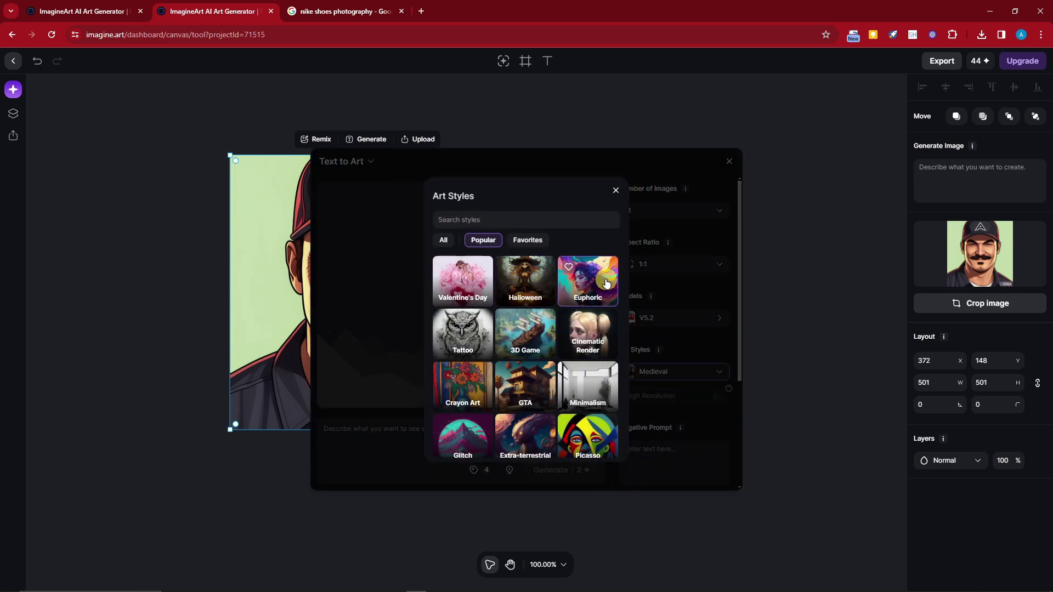
pyautogui.click(694, 320)
pyautogui.scroll(-3, 705, 394)
# Generate an image from the prompt 'A forest trail path' onto the canvas
pyautogui.click(433, 435)
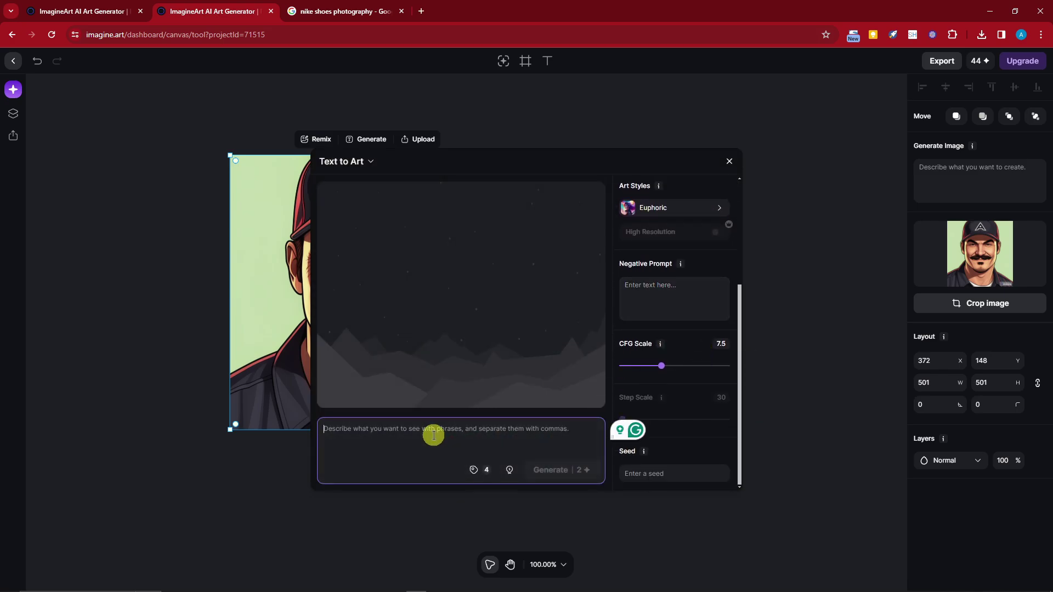
pyautogui.write('A forest trail path')
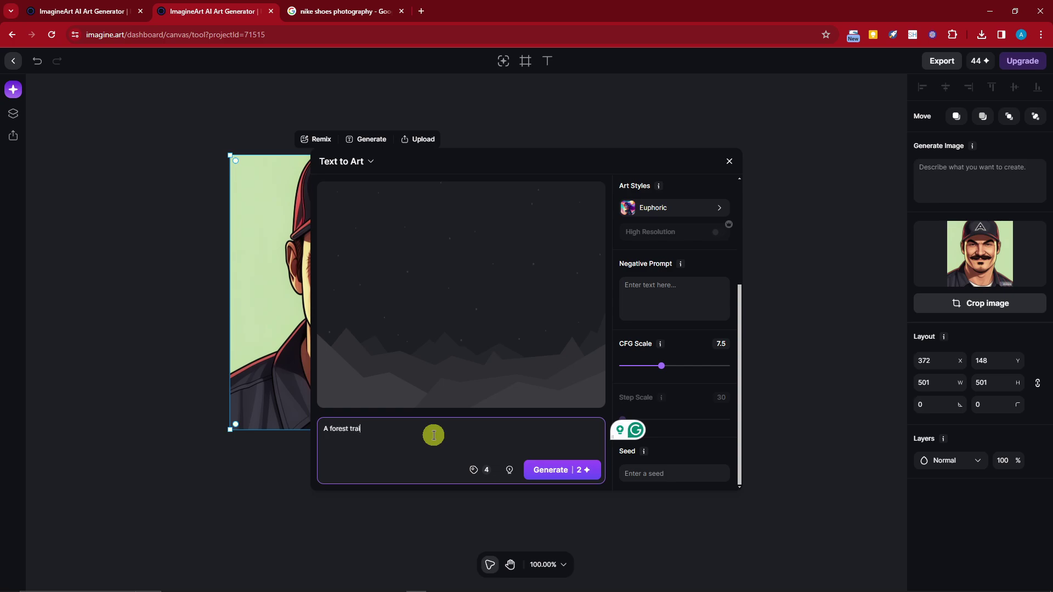
pyautogui.click(574, 469)
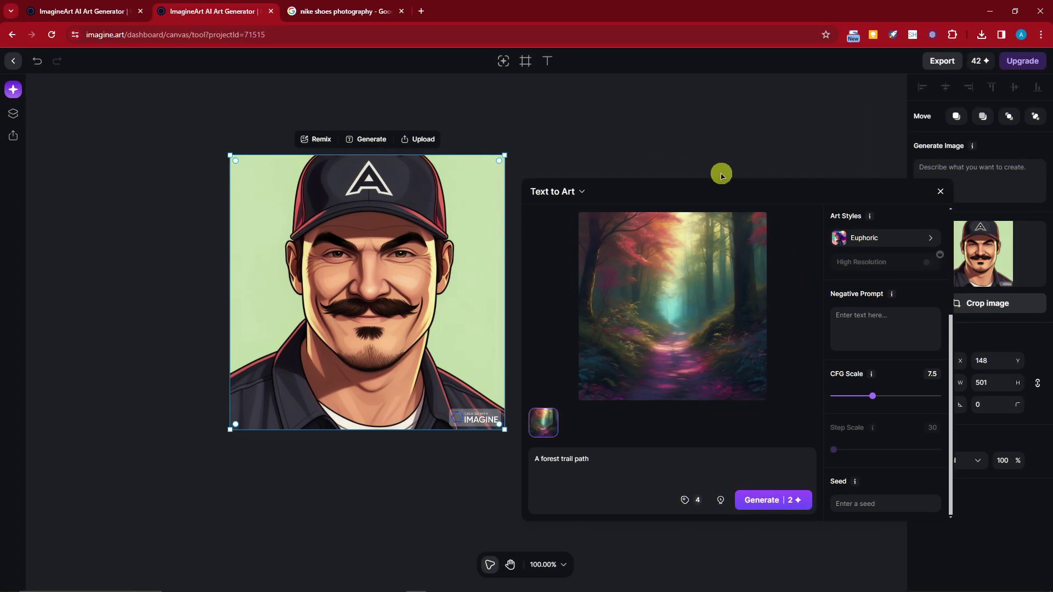
pyautogui.moveTo(732, 188); pyautogui.dragTo(746, 153)
pyautogui.moveTo(704, 284)
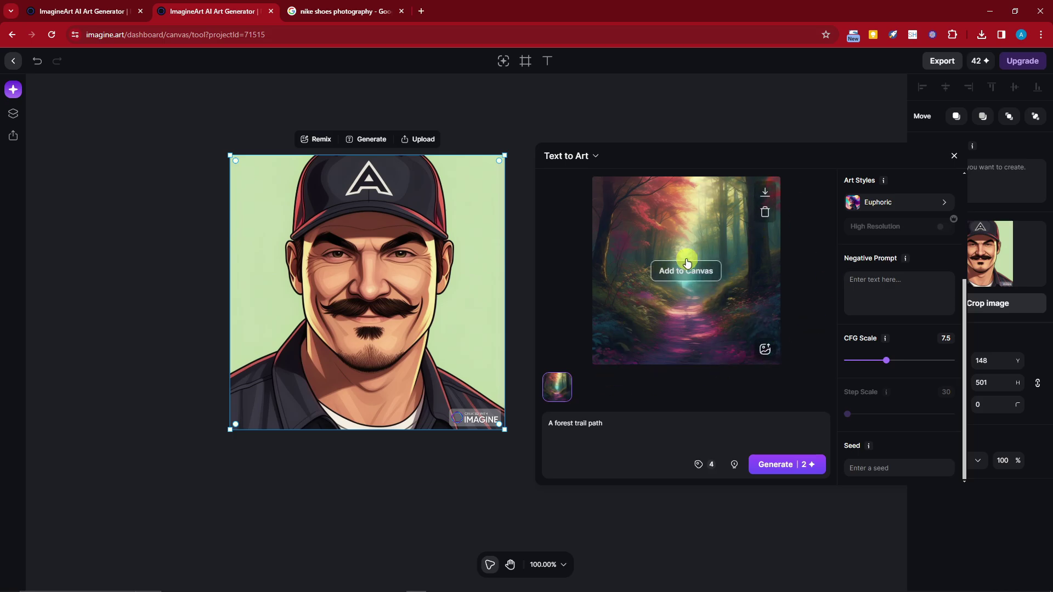
# Enlarge the forest image to 713×713, leaving the blend mode at Normal
pyautogui.click(955, 158)
pyautogui.moveTo(402, 278); pyautogui.dragTo(448, 281)
pyautogui.moveTo(551, 159); pyautogui.dragTo(669, 42)
pyautogui.moveTo(599, 174); pyautogui.dragTo(580, 277)
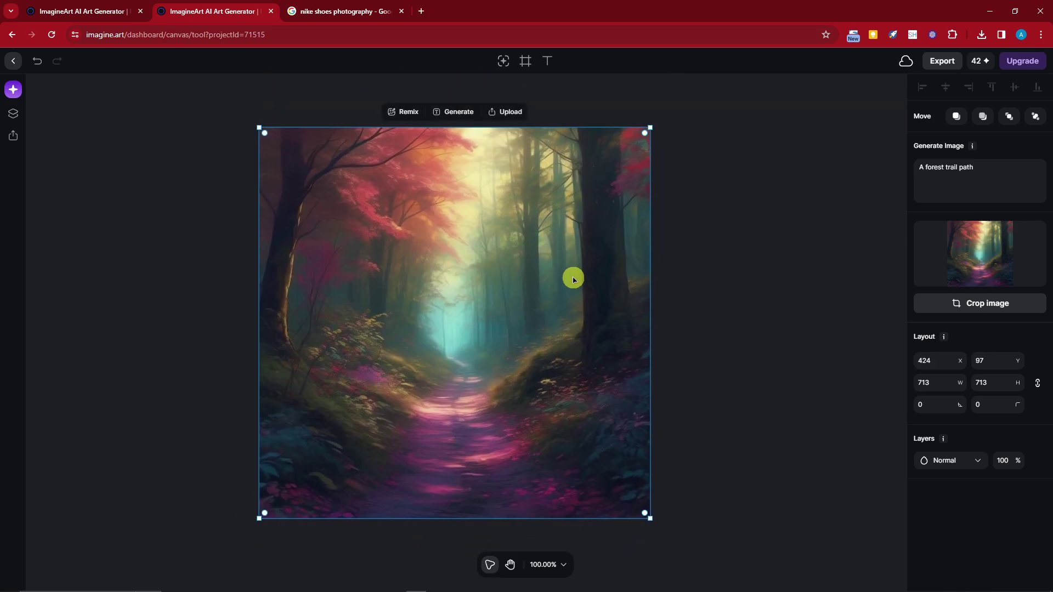
pyautogui.moveTo(970, 237)
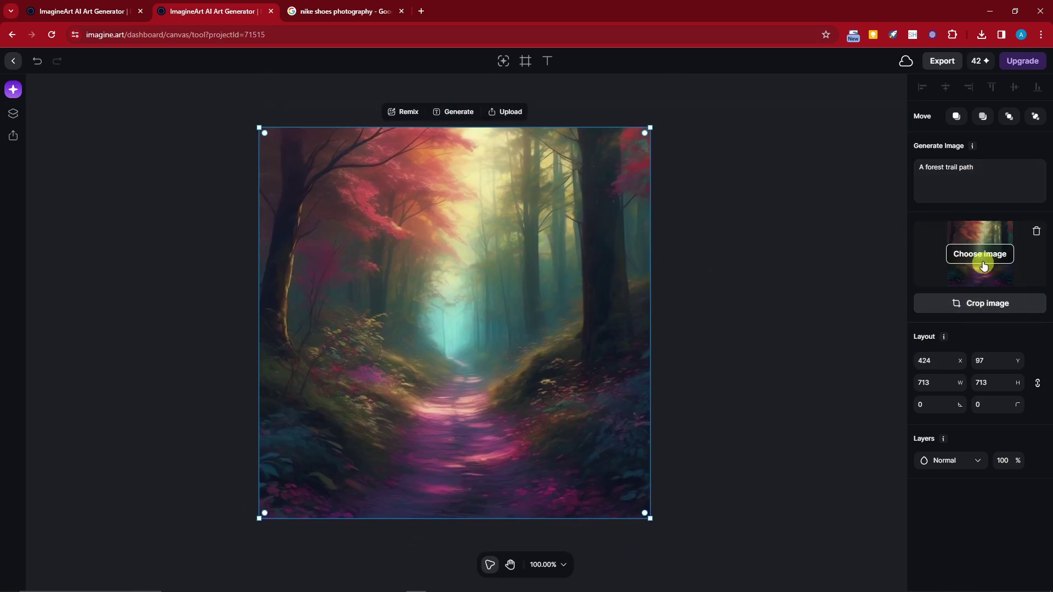
pyautogui.click(978, 461)
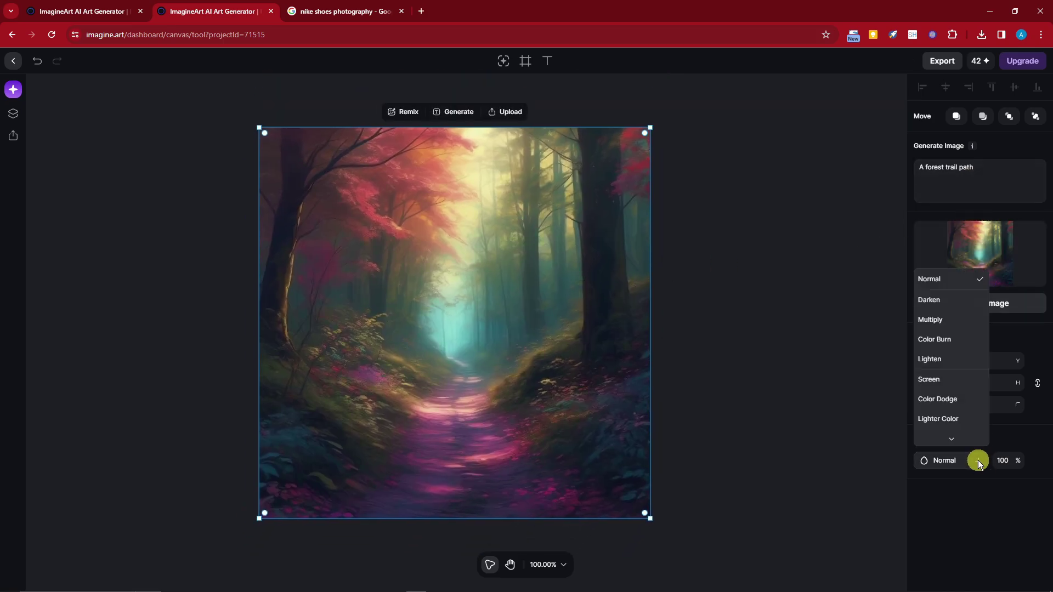
pyautogui.click(1017, 462)
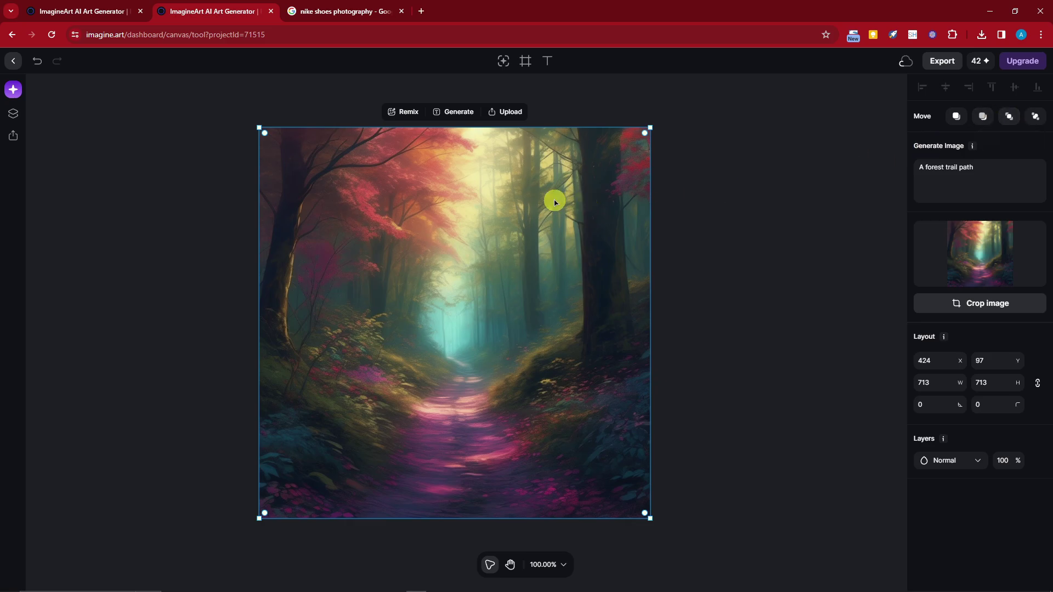
# Reposition the forest image near the top centre at x 429, y 54
pyautogui.moveTo(472, 241); pyautogui.dragTo(571, 237)
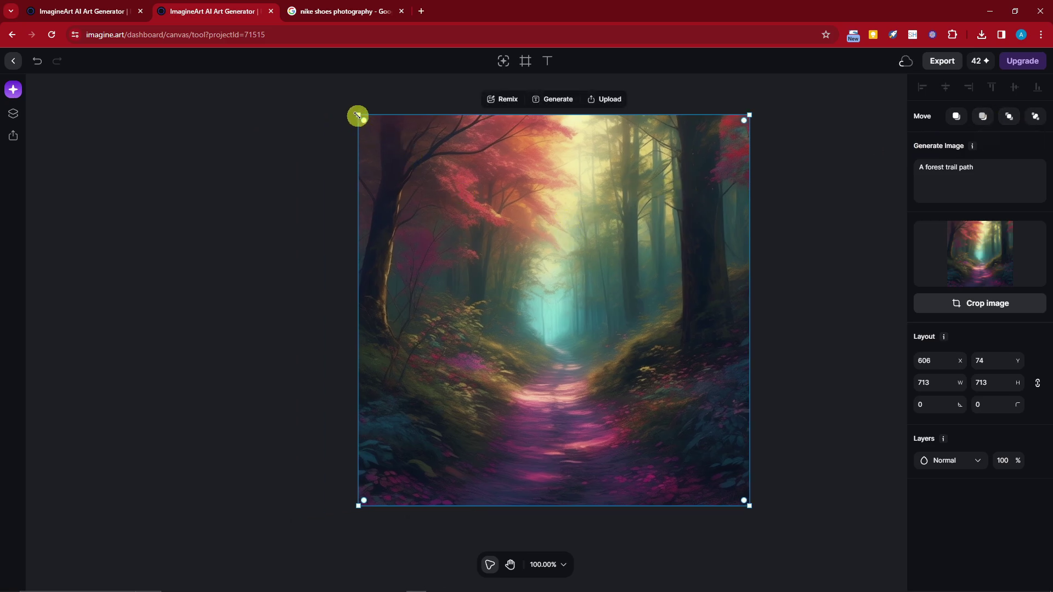
pyautogui.moveTo(357, 116); pyautogui.dragTo(441, 183)
pyautogui.moveTo(554, 263); pyautogui.dragTo(323, 209)
pyautogui.click(571, 314)
pyautogui.click(496, 409)
pyautogui.moveTo(500, 442); pyautogui.dragTo(630, 477)
pyautogui.moveTo(502, 404); pyautogui.dragTo(452, 377)
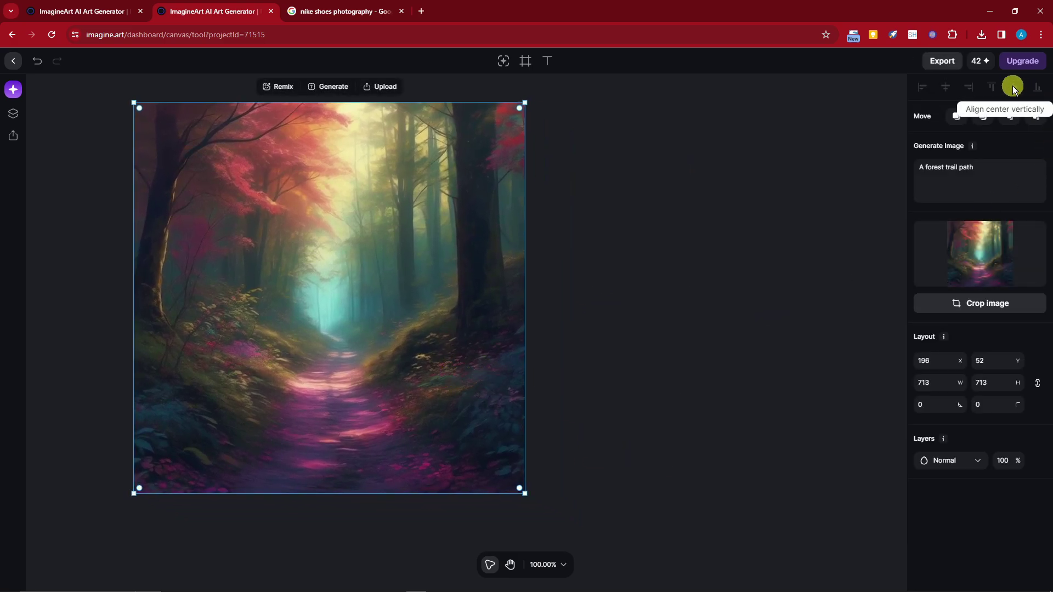
pyautogui.moveTo(360, 177); pyautogui.dragTo(505, 177)
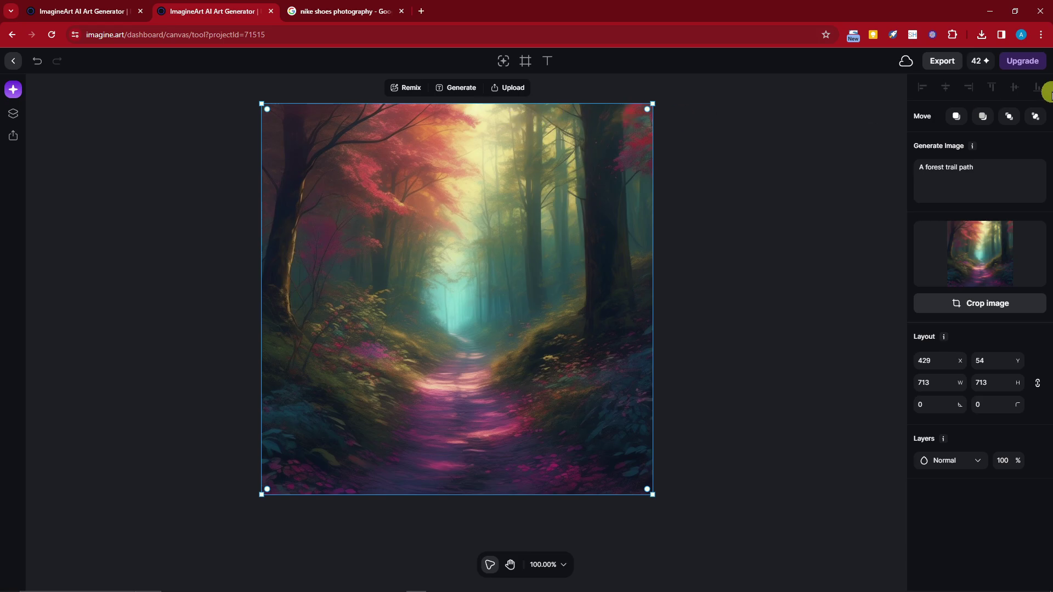
# Review the subscription plans with Weekly billing shown, then close the plans dialog
pyautogui.click(1035, 64)
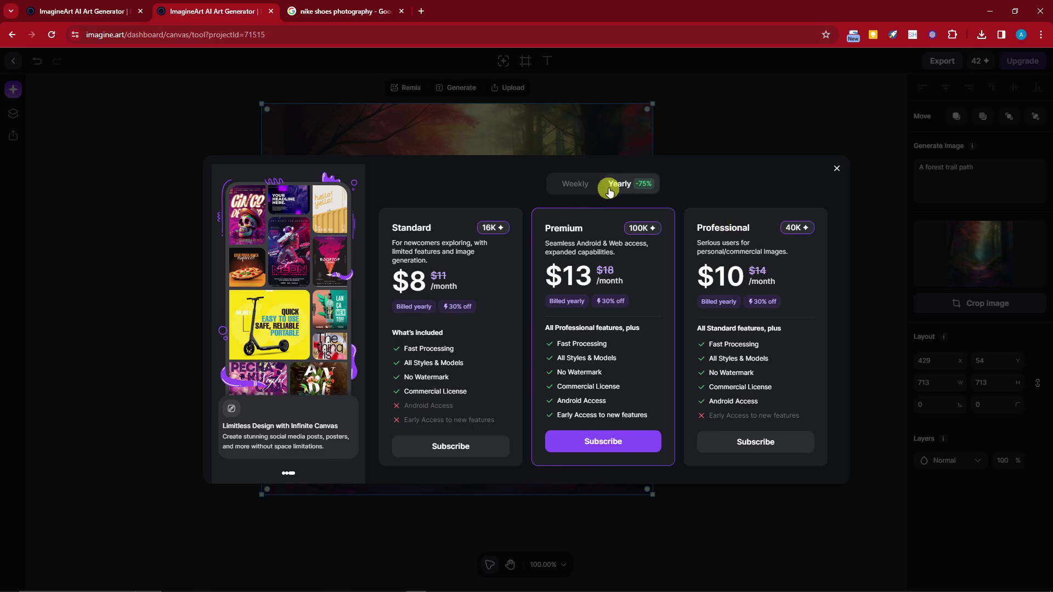
pyautogui.click(574, 184)
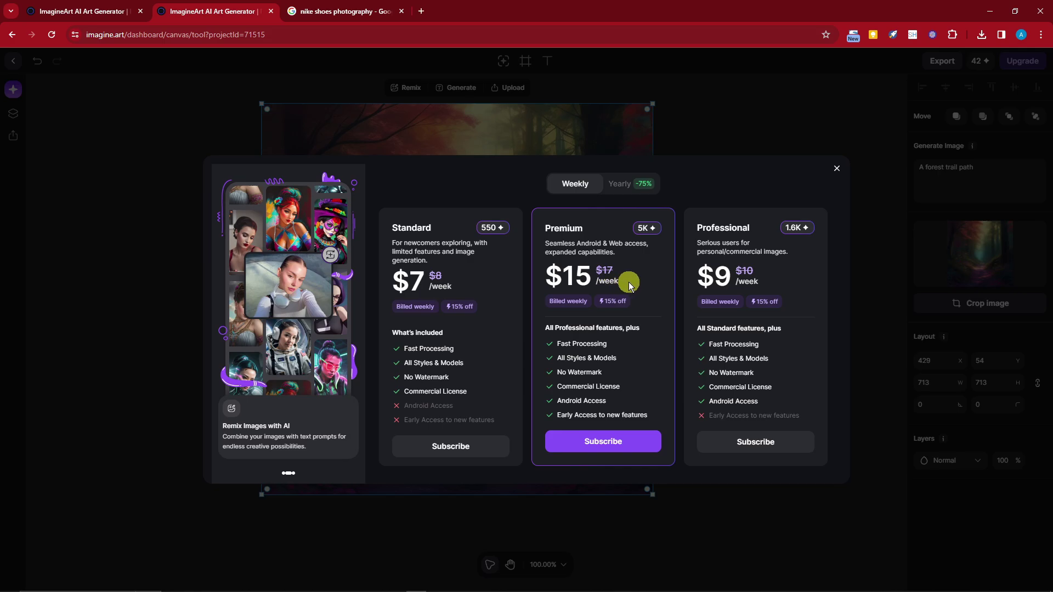
pyautogui.click(838, 171)
# Reposition the forest trail image up and left to x 294, y 23, keeping it 713×713
pyautogui.moveTo(571, 196); pyautogui.dragTo(584, 219)
pyautogui.moveTo(573, 423); pyautogui.dragTo(584, 400)
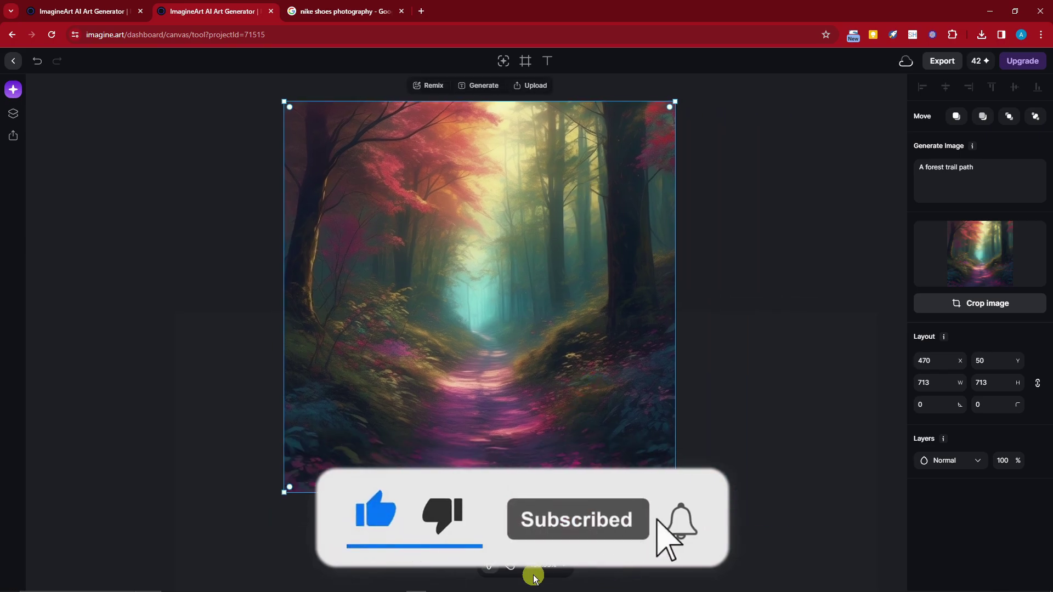
pyautogui.moveTo(507, 406); pyautogui.dragTo(421, 321)
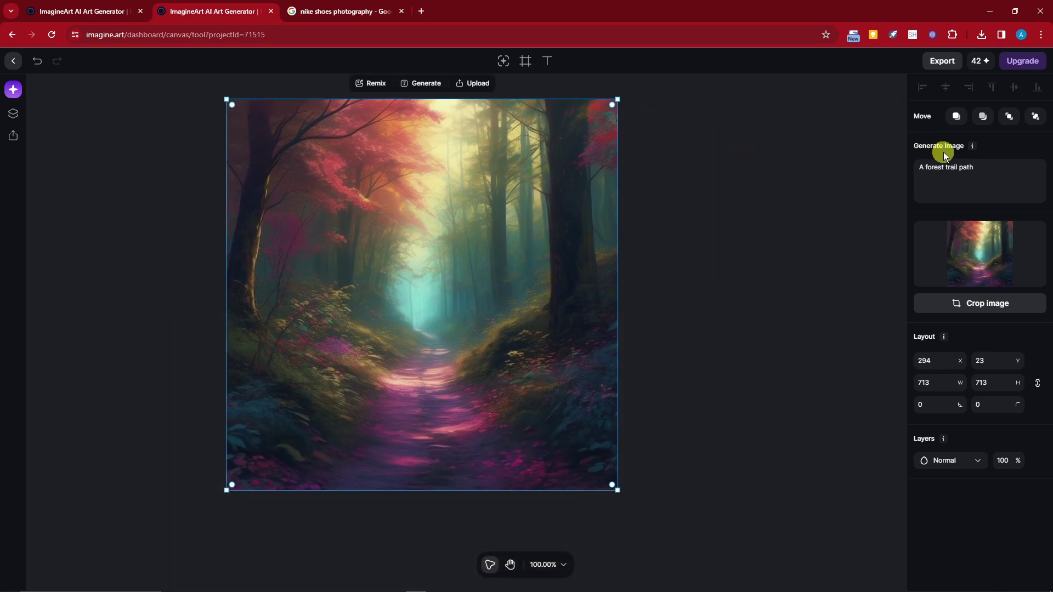